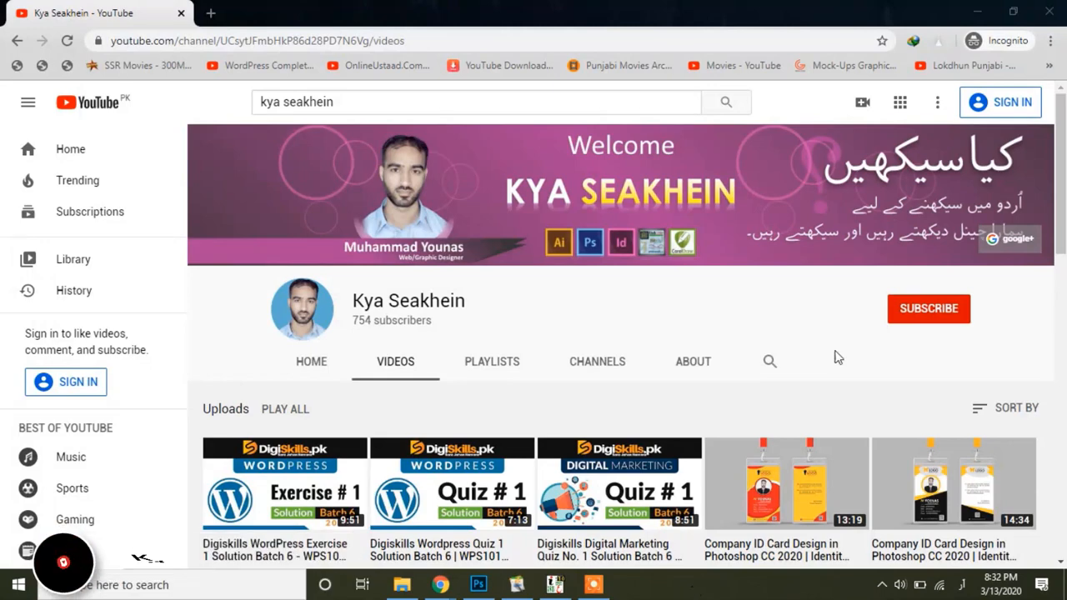
Step: Create a new blank document using the A4 preset
{"action": "scroll", "coordinate": [1064, 215], "scroll_direction": "down", "scroll_amount": 1}
{"action": "scroll", "coordinate": [1064, 215], "scroll_direction": "up", "scroll_amount": 1}
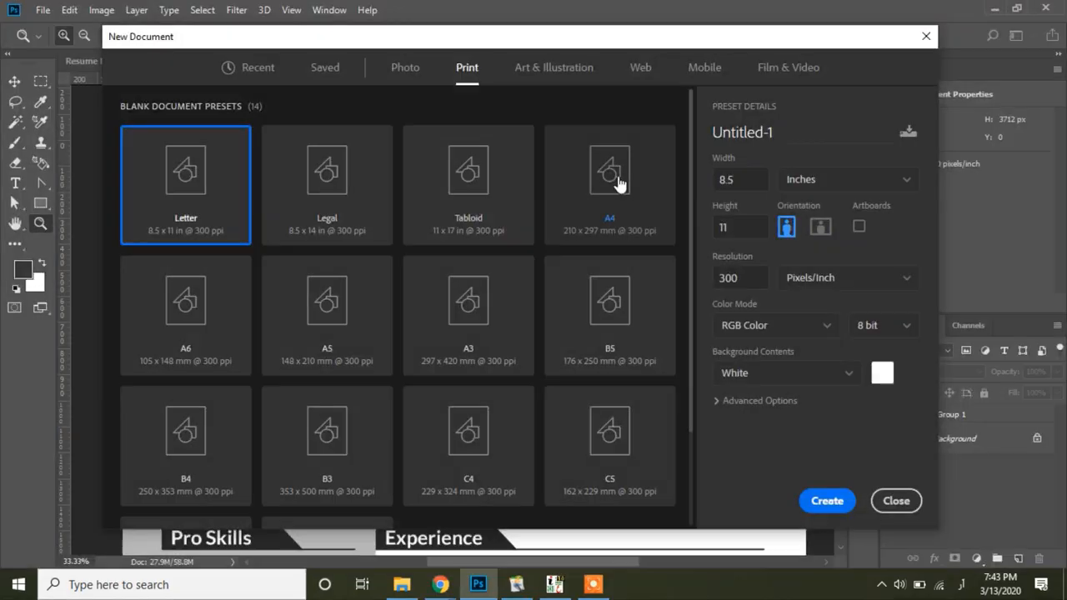
{"action": "left_click", "coordinate": [617, 179]}
{"action": "left_click", "coordinate": [827, 500]}
Step: Draw a small rectangle at the page's left edge and align it with the background canvas
{"action": "left_click_drag", "start_coordinate": [291, 264], "coordinate": [308, 288]}
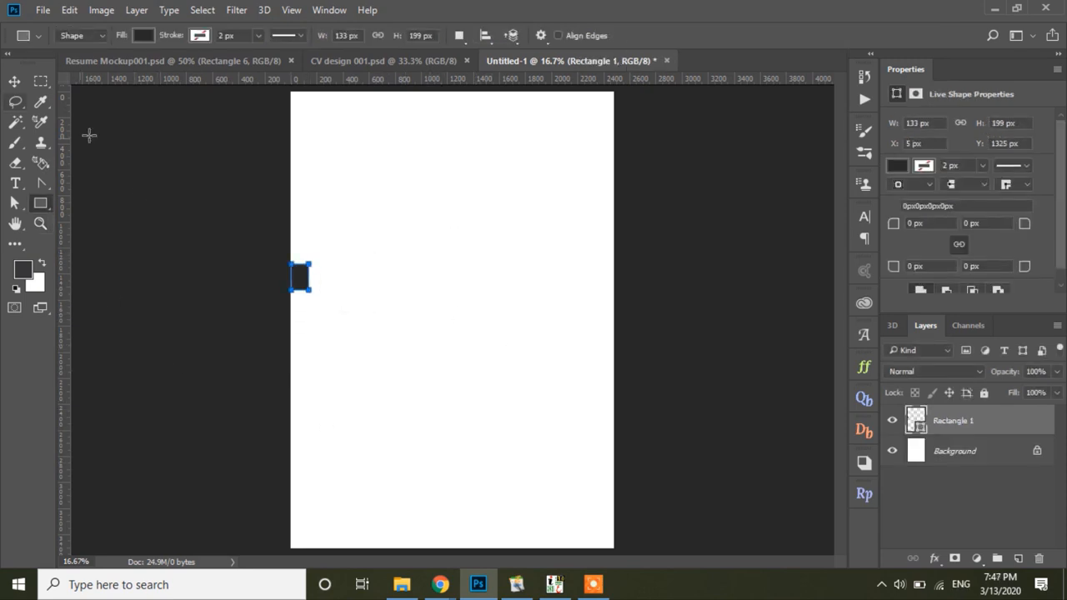
{"action": "left_click", "coordinate": [13, 82]}
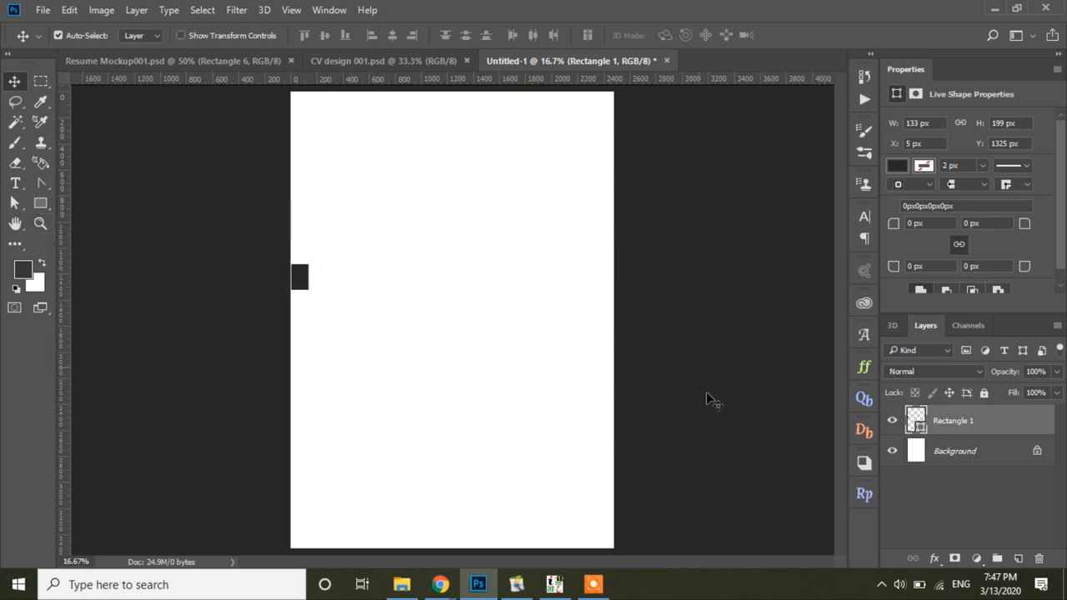
{"action": "left_click", "coordinate": [961, 453], "text": "shift"}
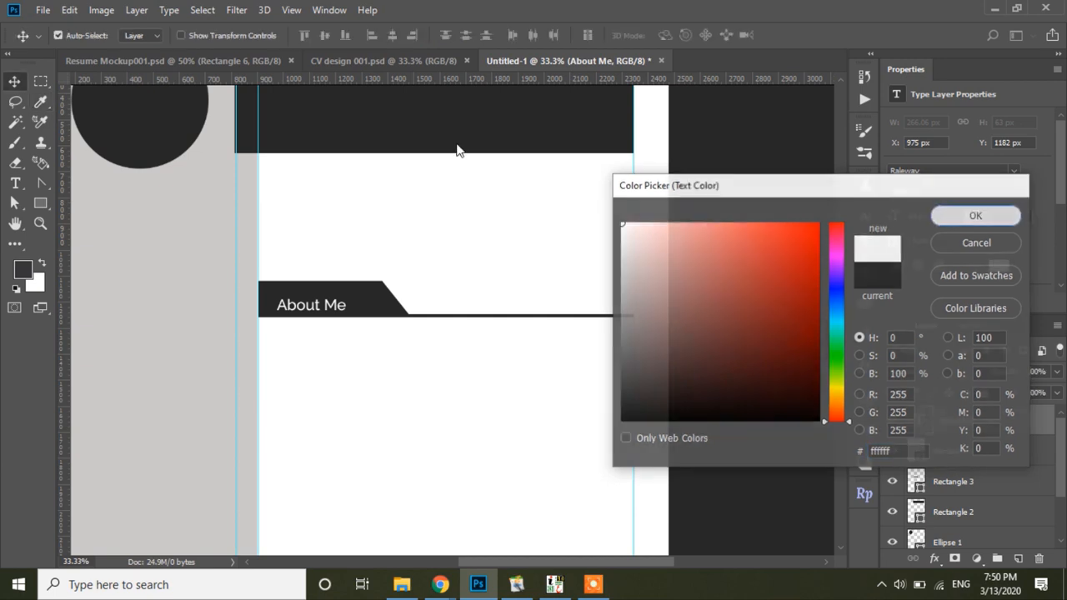
{"action": "left_click", "coordinate": [974, 212]}
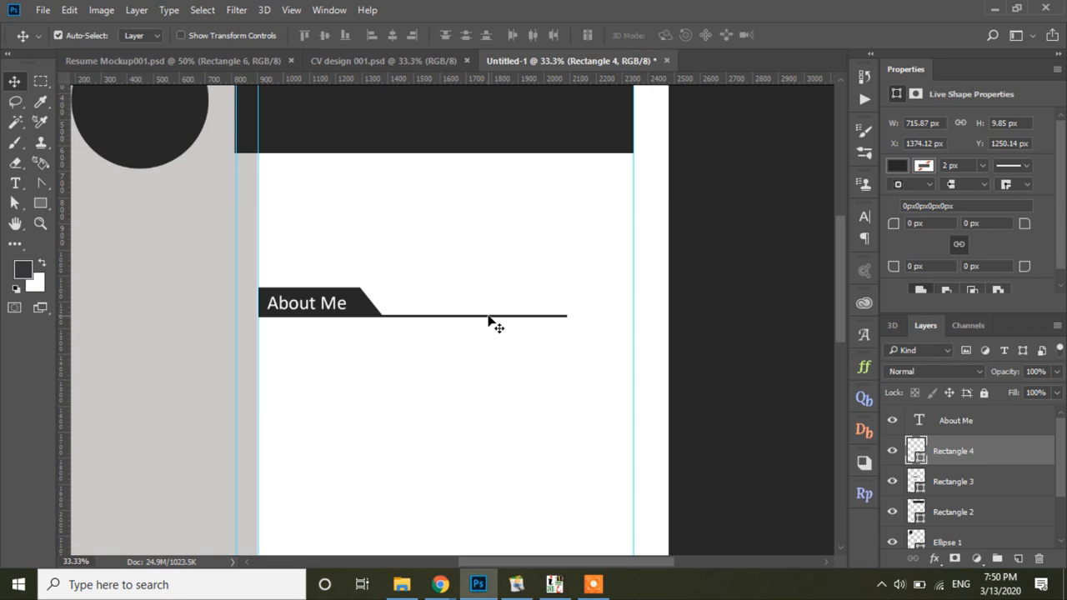
Step: Stretch the About Me underline out to the right guide
{"action": "key", "text": "ctrl+t"}
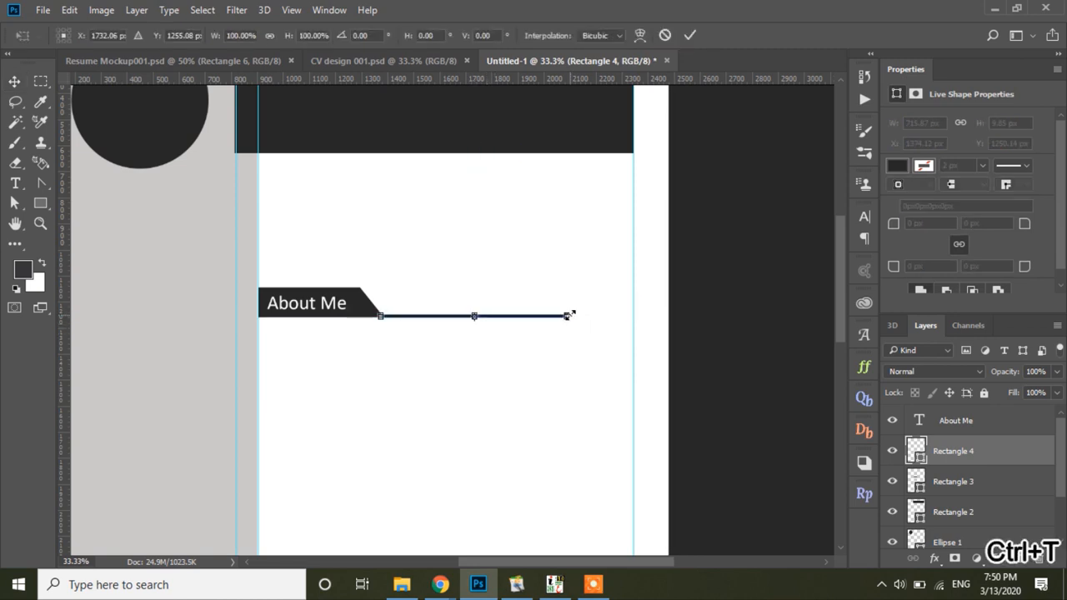
{"action": "left_click_drag", "start_coordinate": [568, 316], "coordinate": [633, 316]}
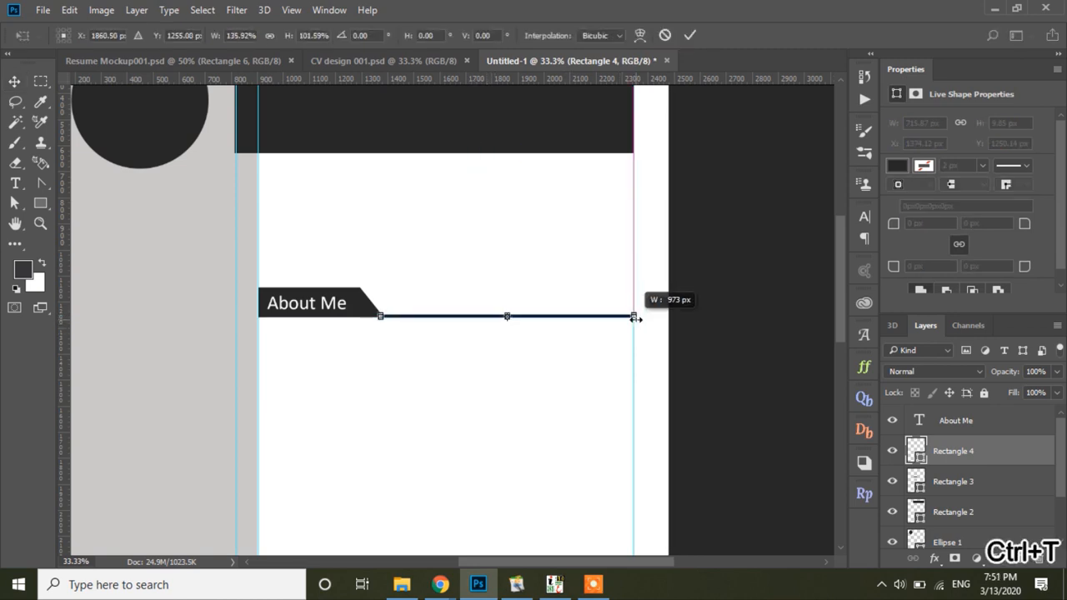
{"action": "left_click", "coordinate": [681, 37]}
Step: Move the About Me heading, tab and underline up just below the dark top band
{"action": "left_click", "coordinate": [389, 459]}
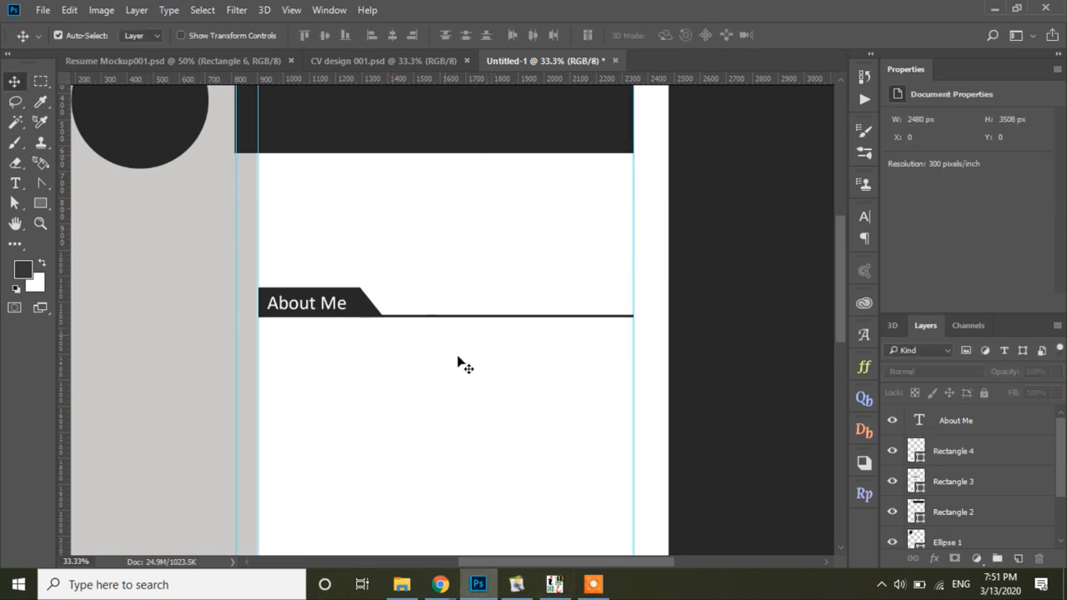
{"action": "left_click", "coordinate": [337, 306]}
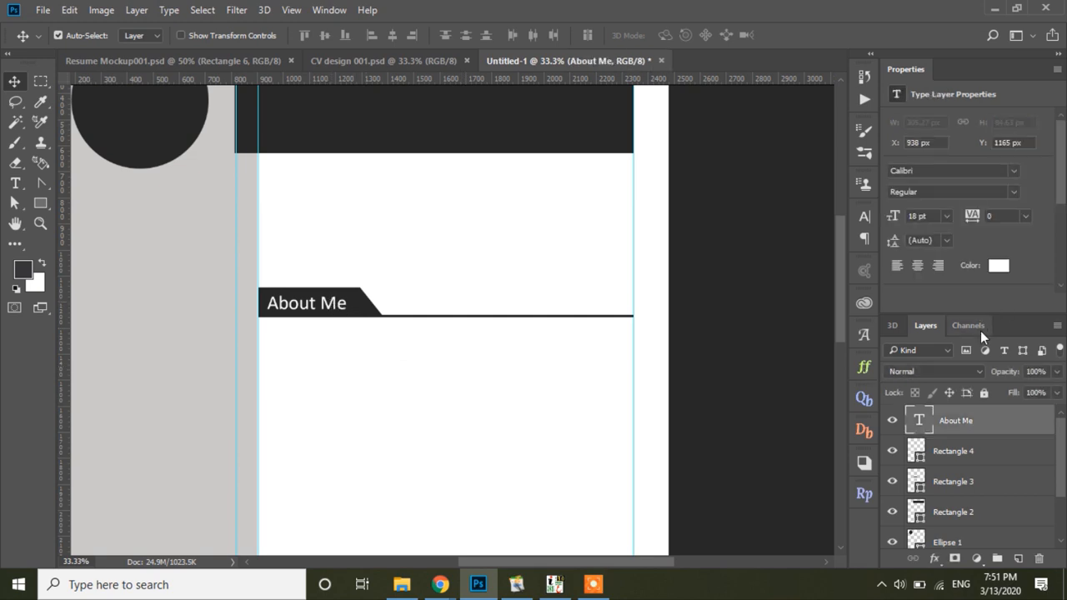
{"action": "left_click", "coordinate": [396, 371]}
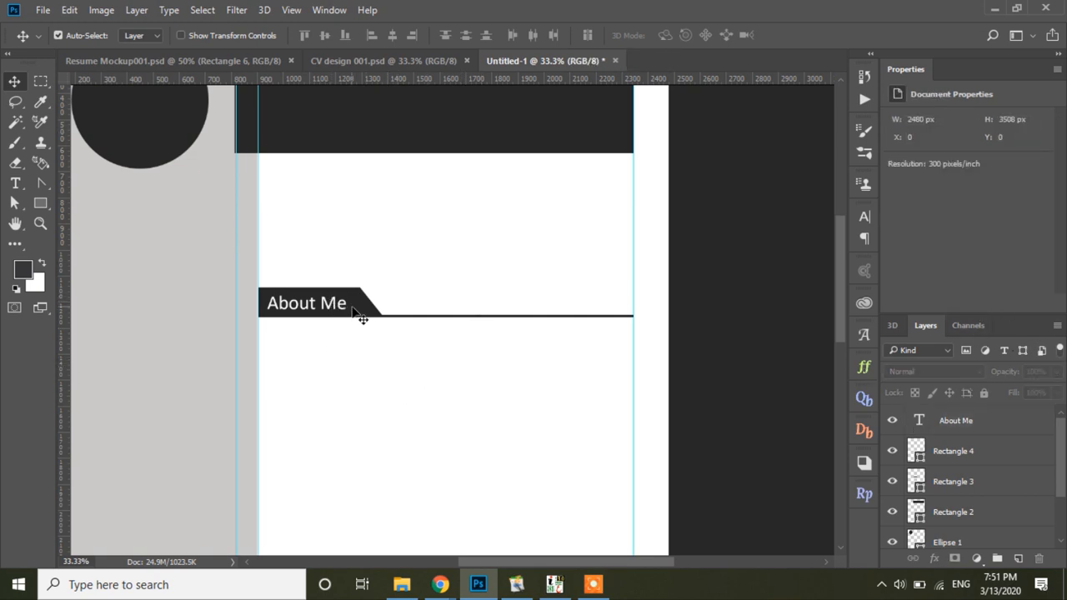
{"action": "left_click", "coordinate": [345, 310]}
{"action": "left_click", "coordinate": [953, 481], "text": "shift"}
{"action": "left_click_drag", "start_coordinate": [355, 312], "coordinate": [354, 210]}
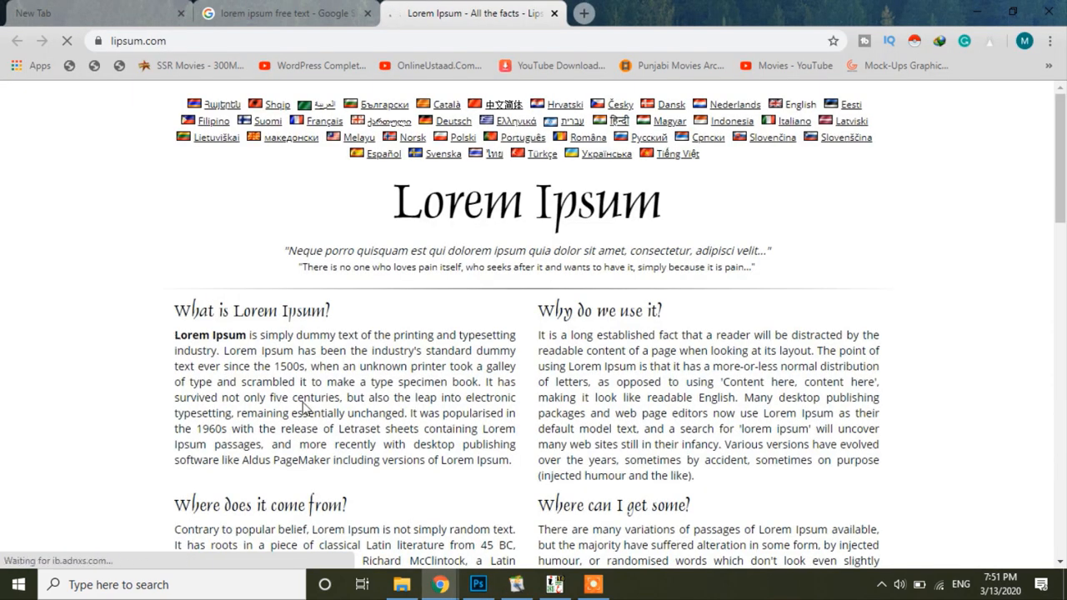
Step: Copy the 'What is Lorem Ipsum?' paragraph from lipsum.com and switch back to Photoshop
{"action": "left_click_drag", "start_coordinate": [302, 403], "coordinate": [414, 407]}
{"action": "left_click", "coordinate": [414, 407]}
{"action": "left_click_drag", "start_coordinate": [170, 417], "coordinate": [339, 495]}
{"action": "left_click_drag", "start_coordinate": [1060, 199], "coordinate": [1060, 244]}
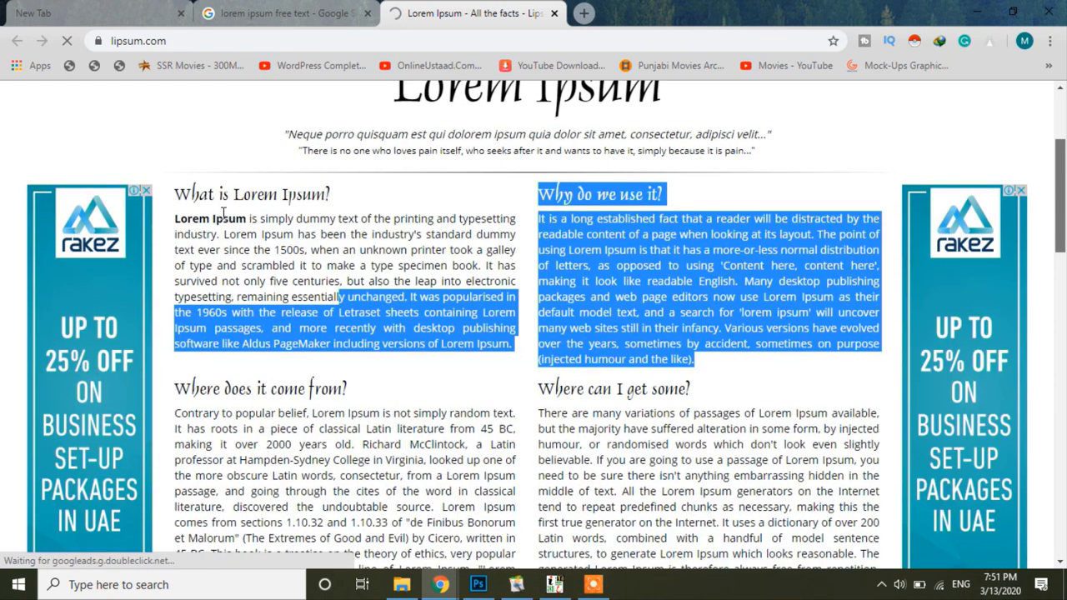
{"action": "left_click", "coordinate": [181, 221]}
{"action": "left_click_drag", "start_coordinate": [172, 221], "coordinate": [242, 250]}
{"action": "left_click", "coordinate": [364, 218]}
{"action": "triple_click", "coordinate": [365, 218]}
{"action": "right_click", "coordinate": [364, 218]}
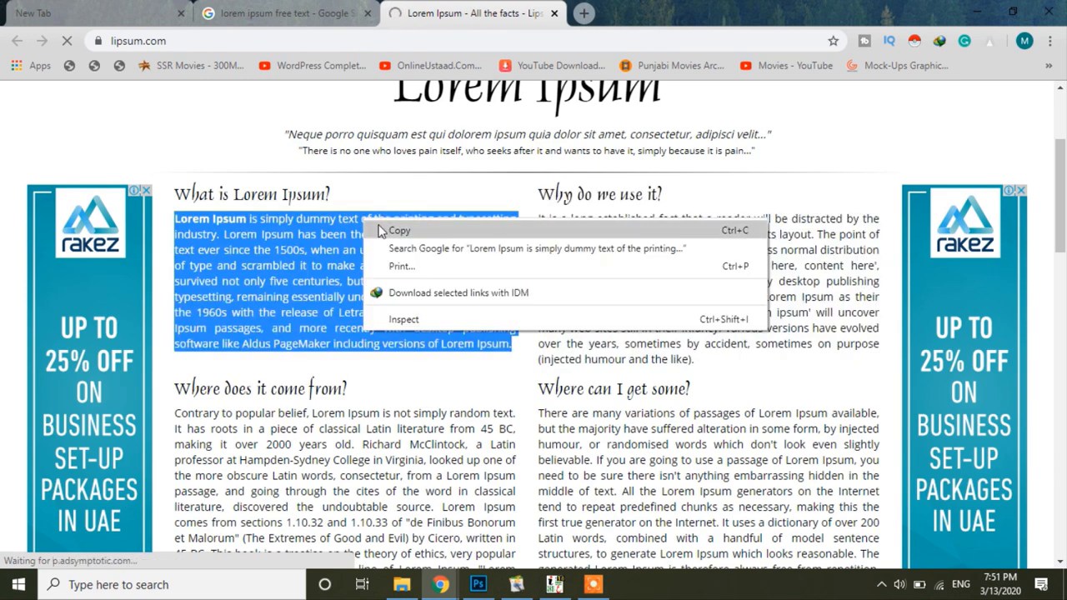
{"action": "left_click", "coordinate": [385, 225]}
{"action": "left_click", "coordinate": [489, 588]}
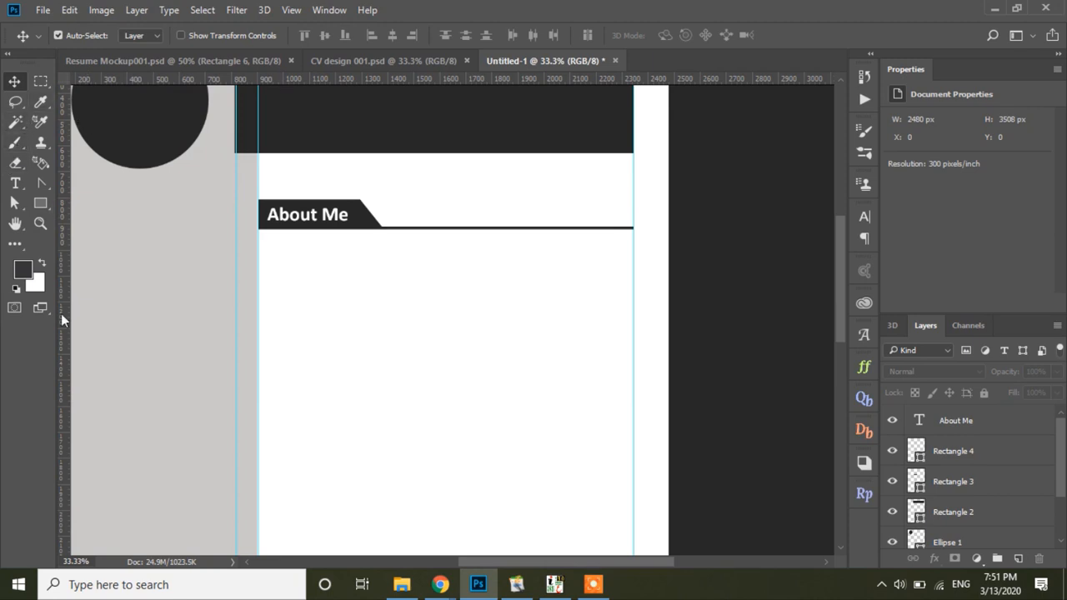
Step: Draw a paragraph text box below About Me, paste the Lorem Ipsum text and select it all
{"action": "left_click", "coordinate": [15, 184]}
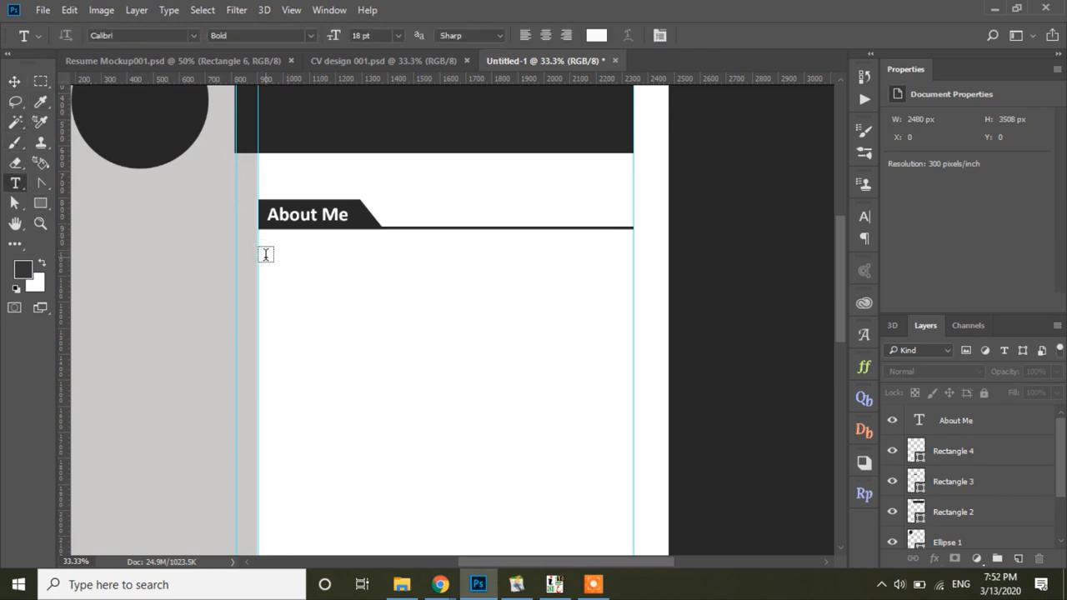
{"action": "left_click_drag", "start_coordinate": [268, 255], "coordinate": [632, 409]}
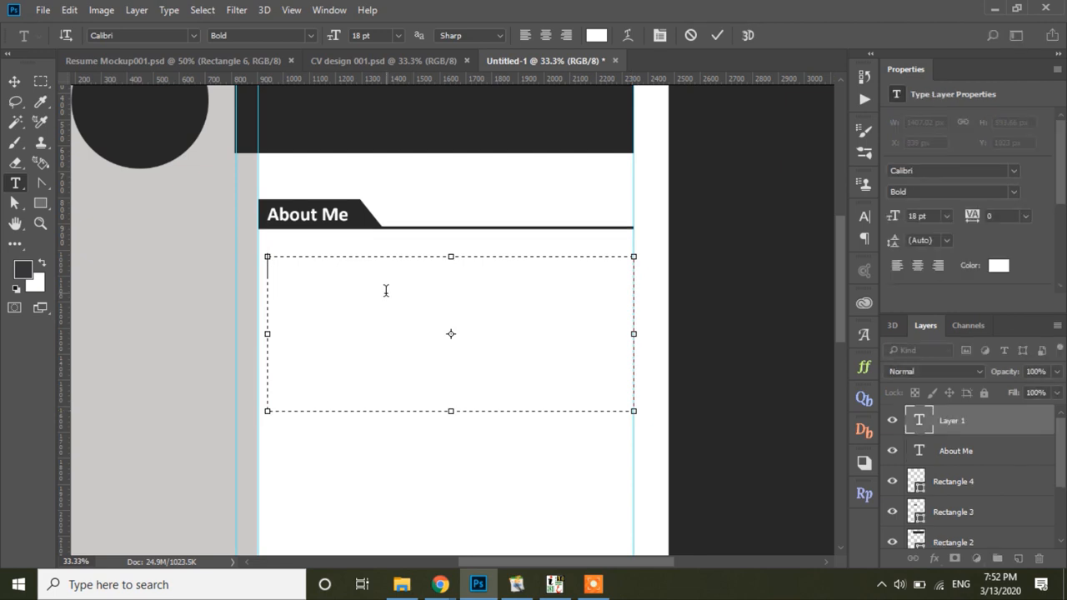
{"action": "key", "text": "ctrl+v"}
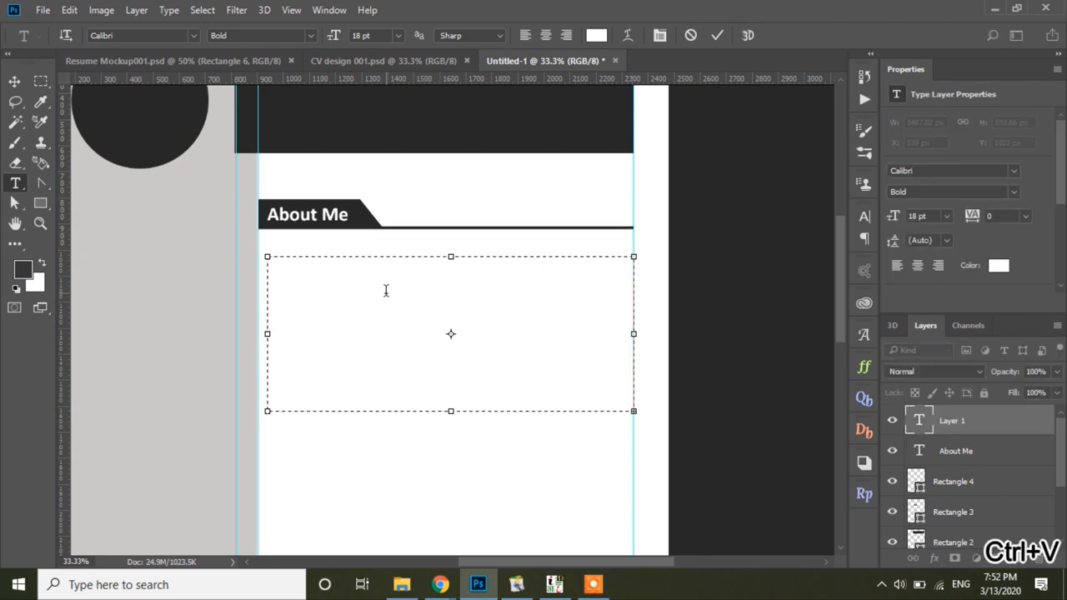
{"action": "key", "text": "ctrl+a"}
{"action": "left_click", "coordinate": [993, 268]}
Step: Format the paragraph as #282828 Calibri Regular at 14 pt
{"action": "left_click", "coordinate": [999, 264]}
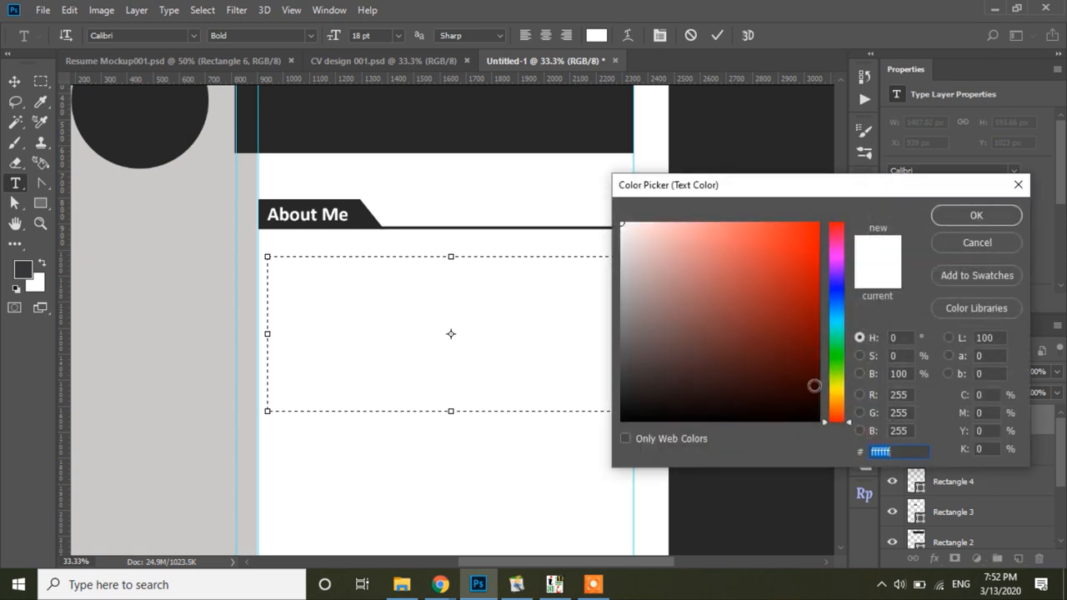
{"action": "type", "text": "282828"}
{"action": "left_click", "coordinate": [975, 218]}
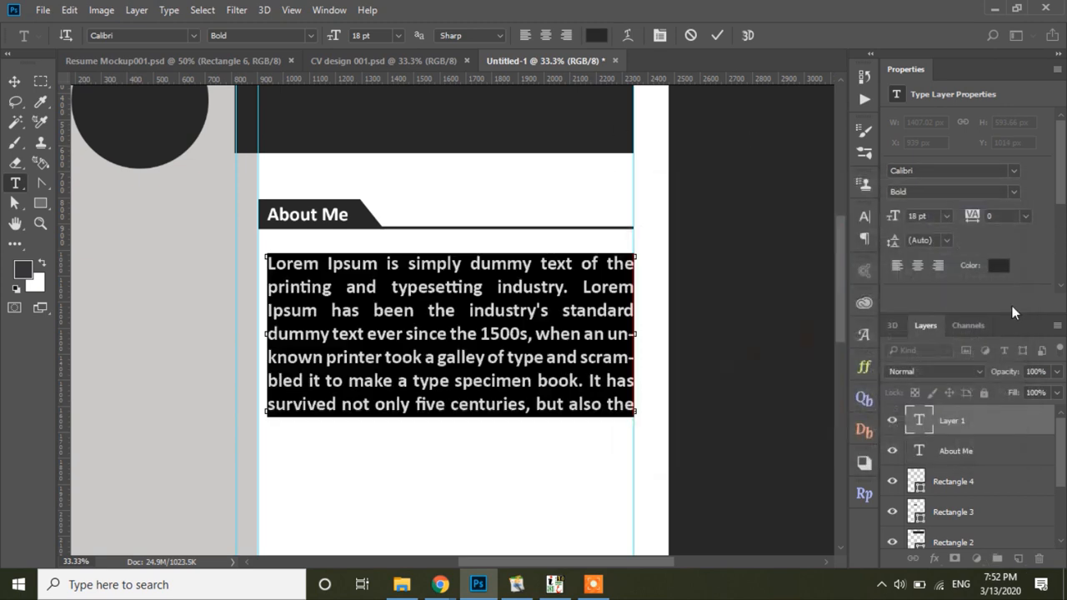
{"action": "left_click", "coordinate": [1009, 193]}
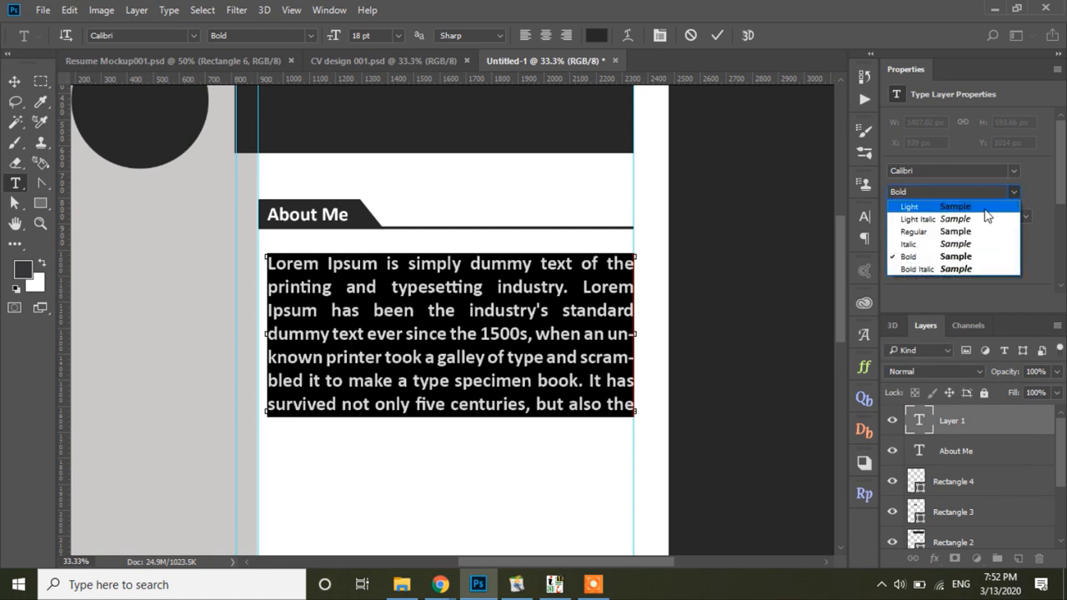
{"action": "left_click", "coordinate": [955, 231]}
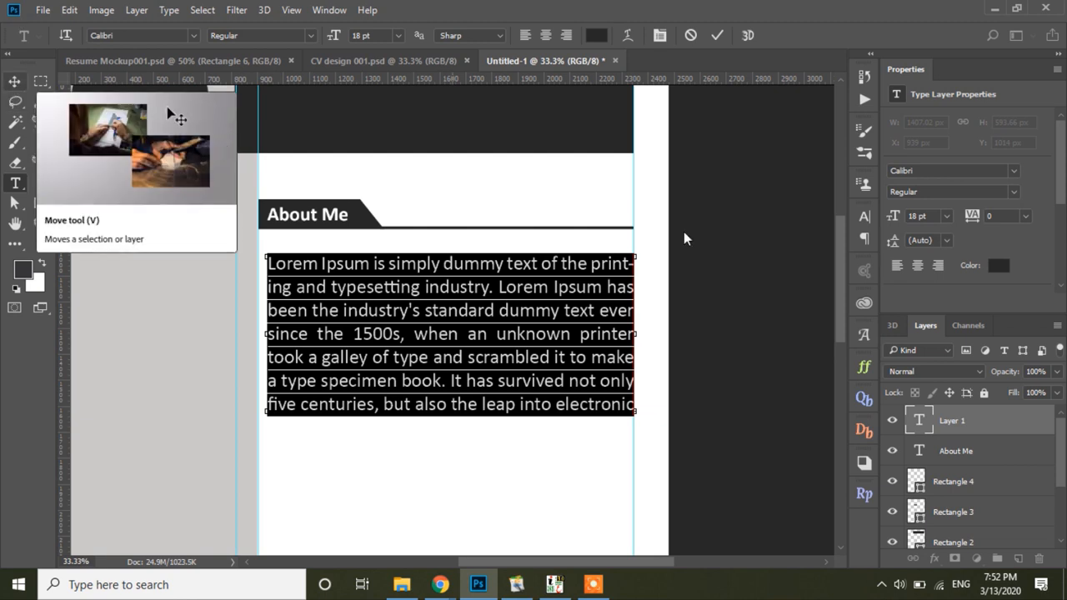
{"action": "left_click", "coordinate": [950, 220]}
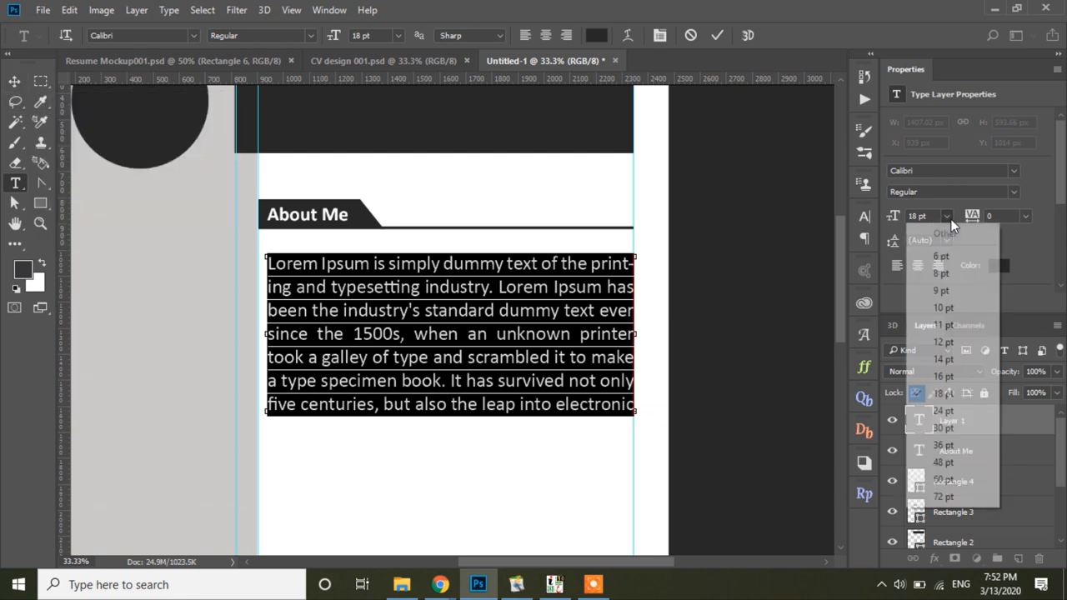
{"action": "left_click", "coordinate": [943, 341]}
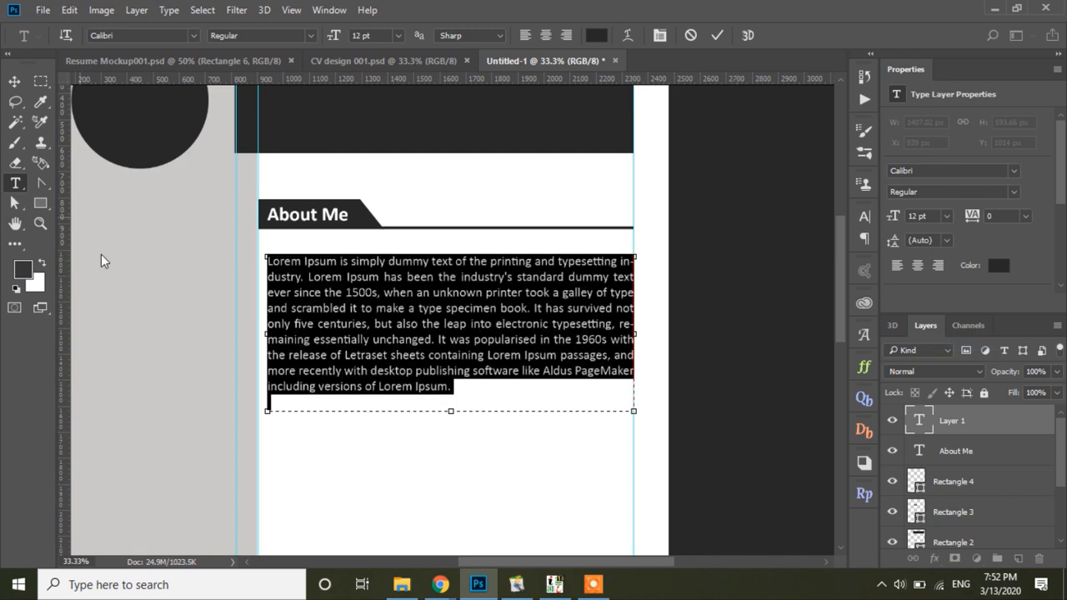
{"action": "left_click", "coordinate": [947, 216]}
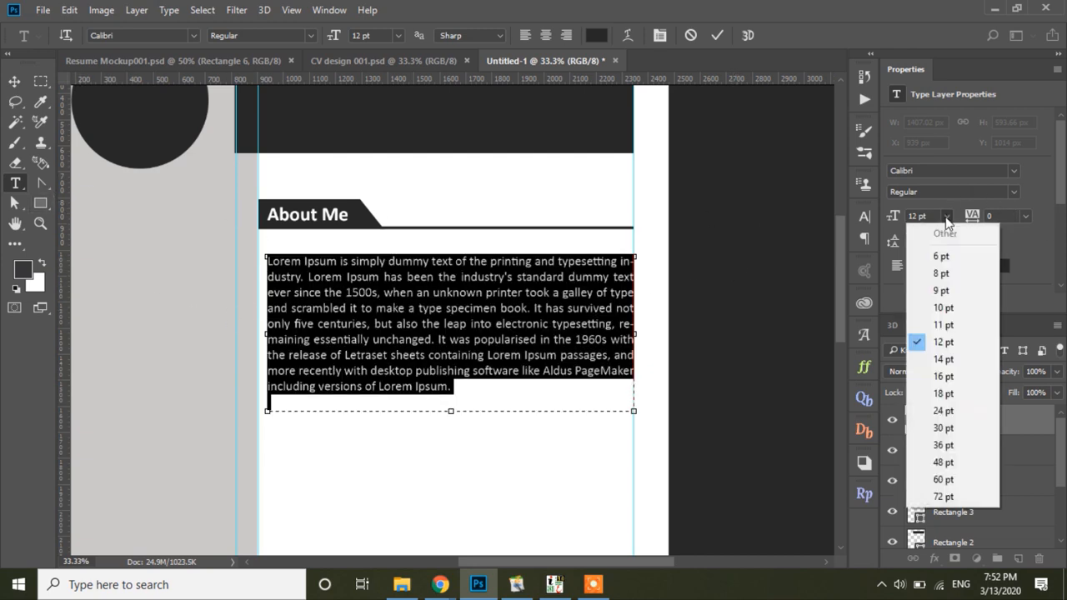
{"action": "left_click", "coordinate": [970, 361]}
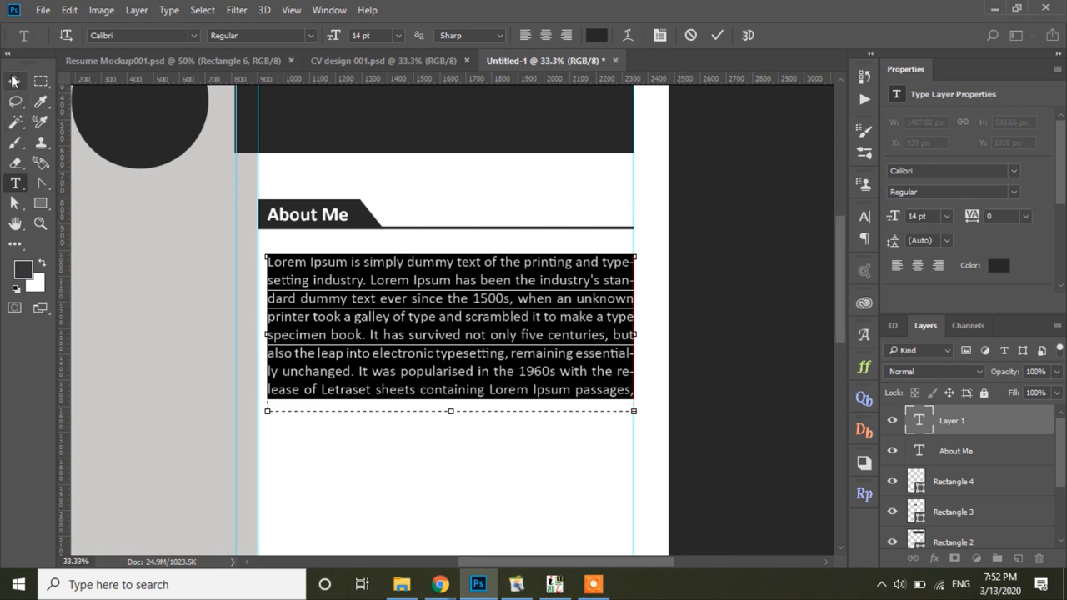
Step: Commit the text and nudge the paragraph up just under the heading line
{"action": "key", "text": "ctrl+Return"}
{"action": "left_click", "coordinate": [483, 254]}
{"action": "left_click_drag", "start_coordinate": [530, 269], "coordinate": [526, 258]}
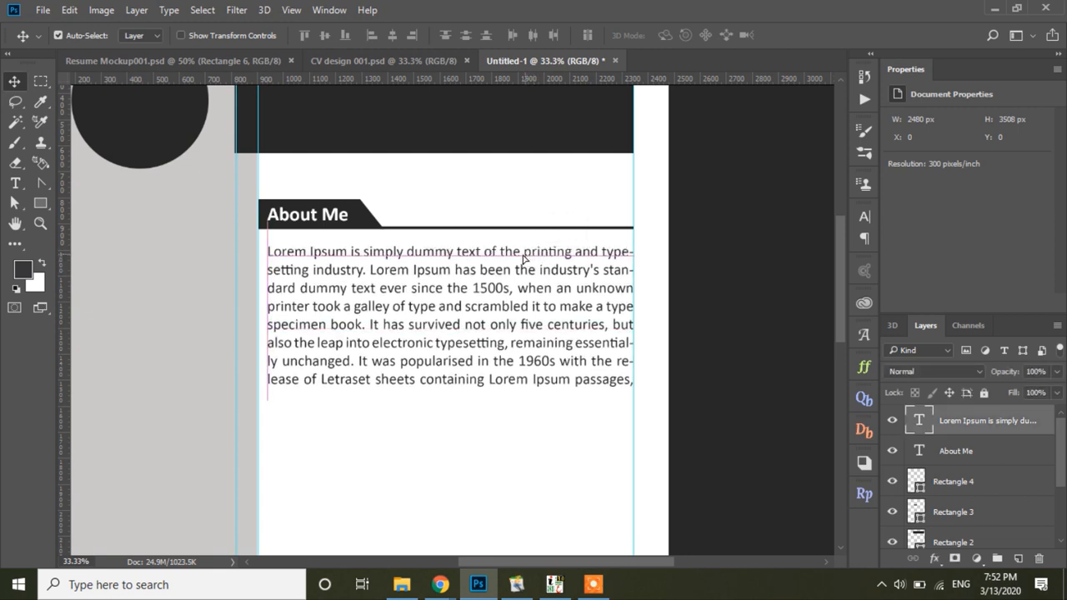
Step: Select the About Me heading, tab, underline and paragraph, and Alt-drag a copy directly below
{"action": "left_click", "coordinate": [689, 357]}
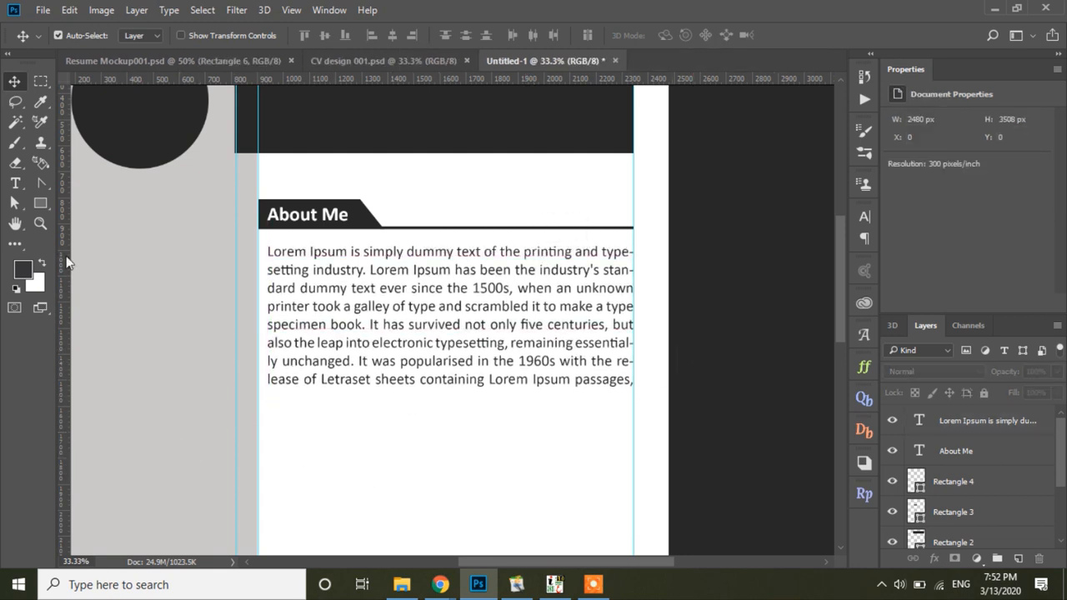
{"action": "left_click", "coordinate": [40, 224]}
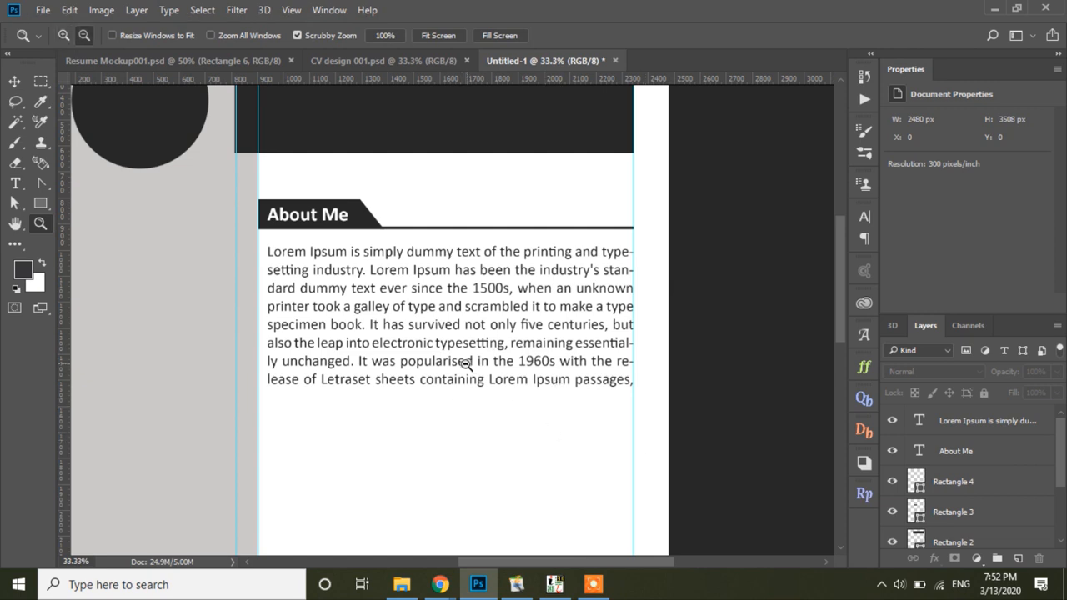
{"action": "left_click", "coordinate": [470, 365], "text": "alt"}
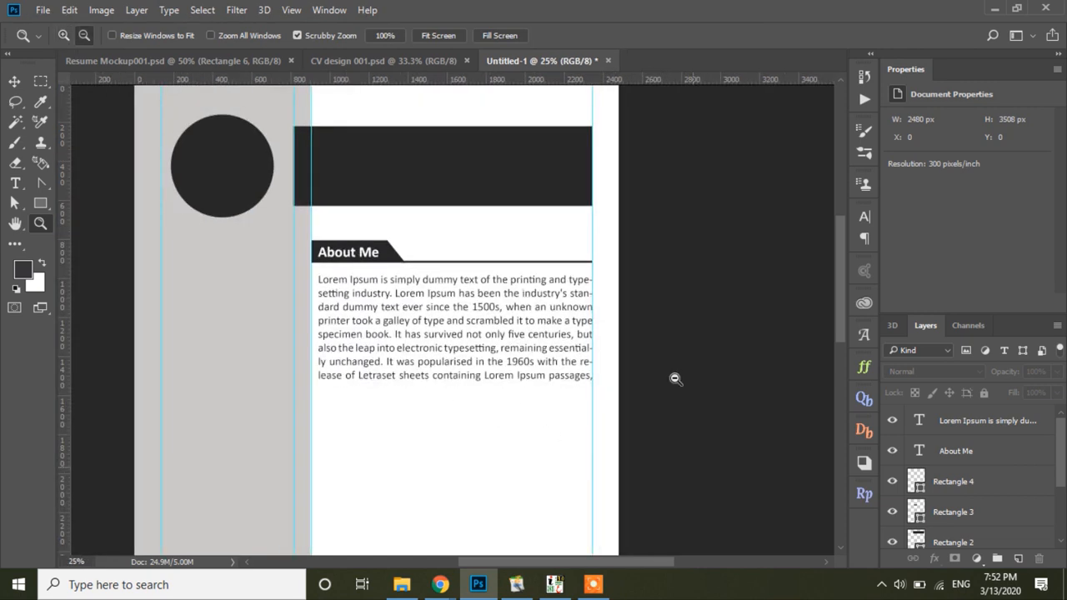
{"action": "left_click", "coordinate": [15, 82]}
{"action": "left_click_drag", "start_coordinate": [505, 236], "coordinate": [315, 367]}
{"action": "left_click_drag", "start_coordinate": [433, 281], "coordinate": [433, 268]}
{"action": "left_click_drag", "start_coordinate": [445, 227], "coordinate": [345, 326]}
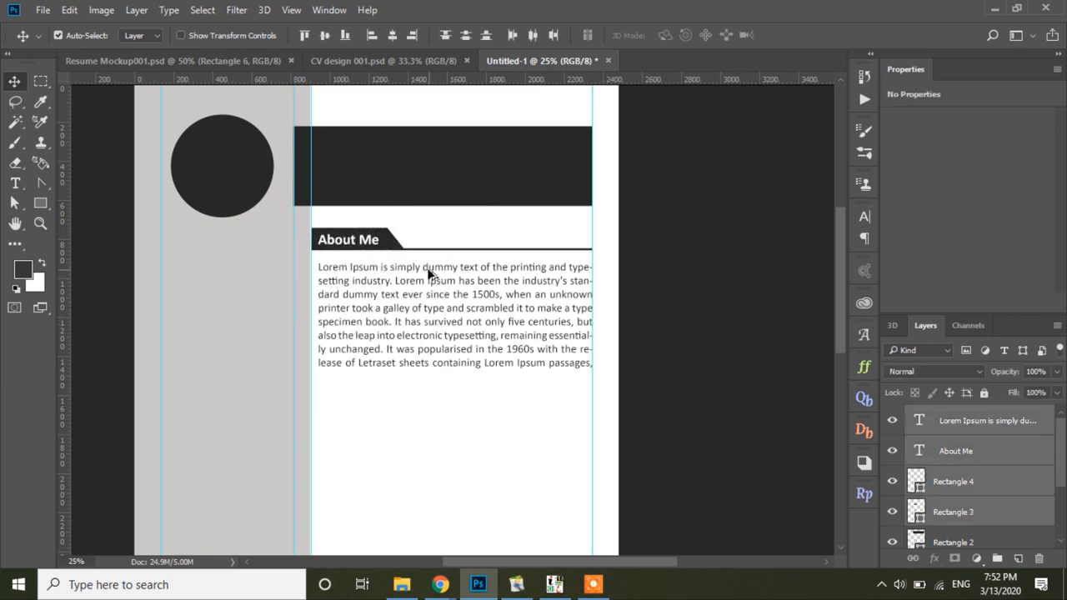
{"action": "left_click_drag", "start_coordinate": [426, 272], "coordinate": [469, 306]}
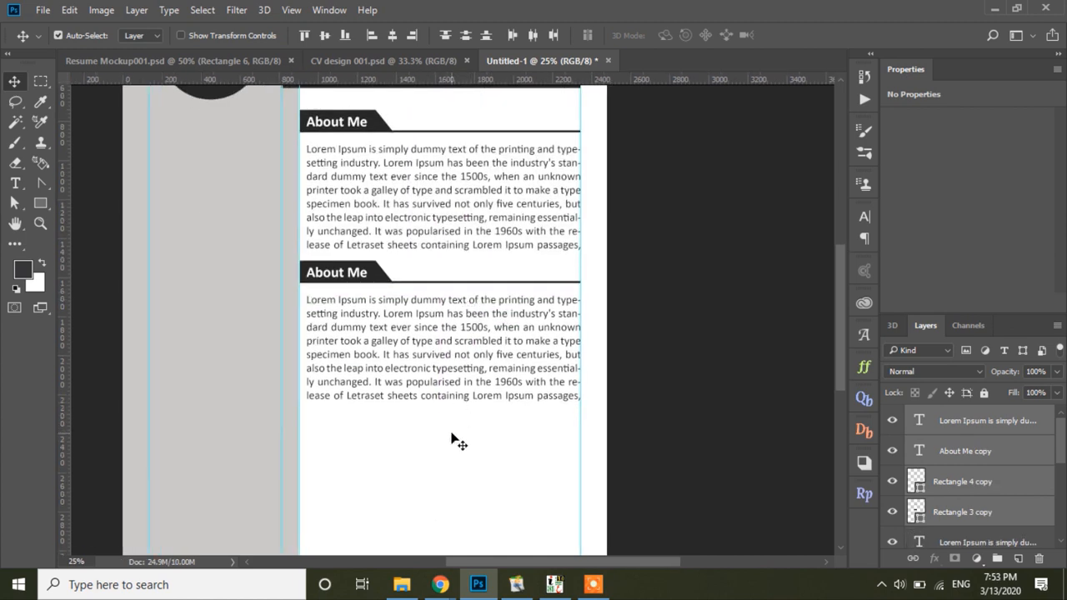
Step: Delete the duplicated lorem paragraph
{"action": "left_click", "coordinate": [459, 362]}
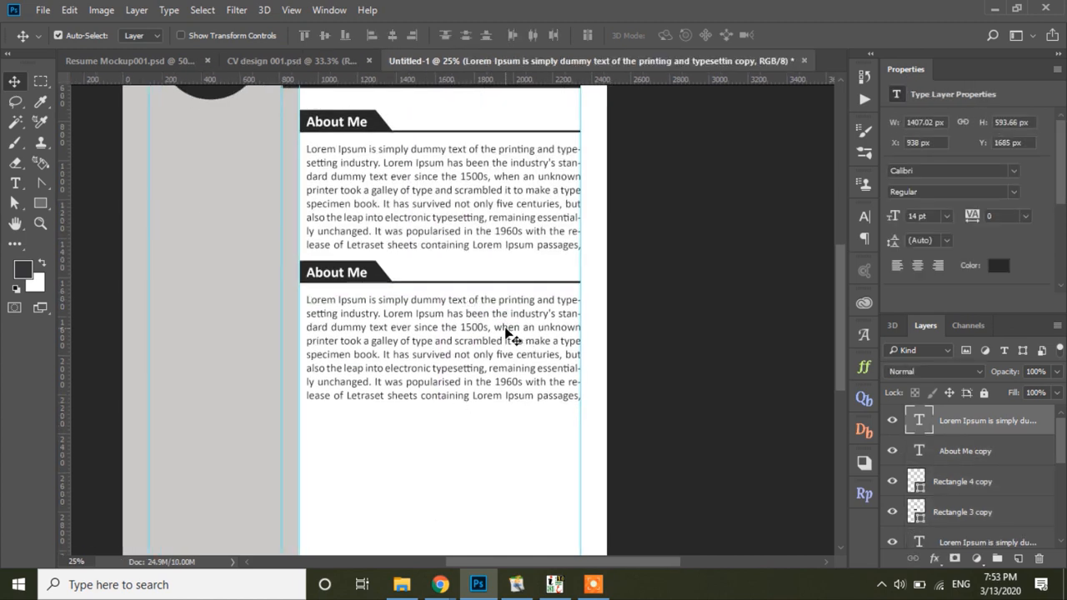
{"action": "key", "text": "Delete"}
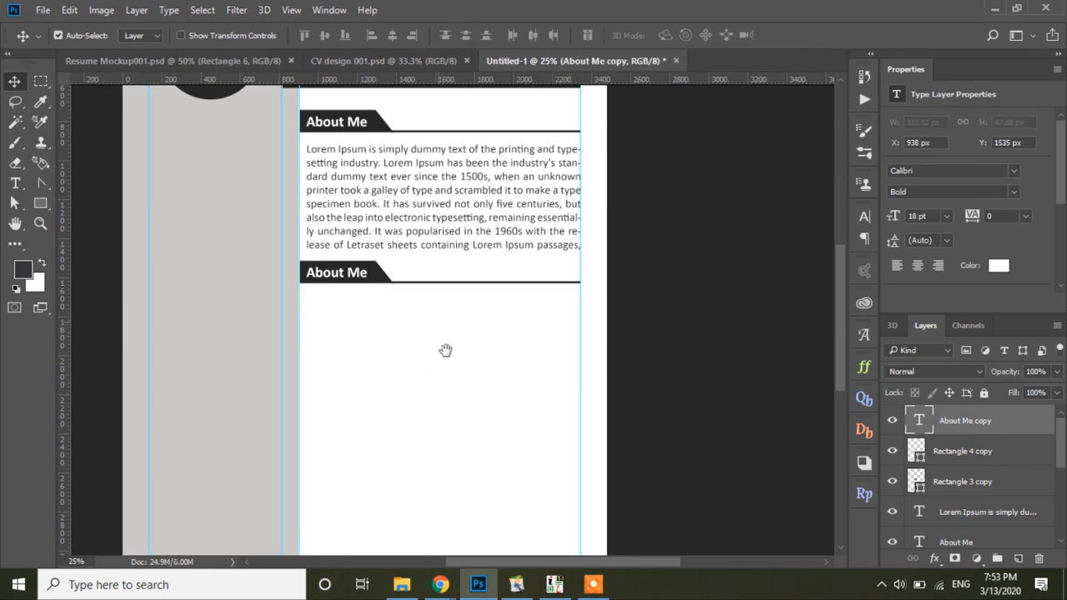
{"action": "left_click_drag", "start_coordinate": [436, 319], "coordinate": [453, 436]}
Step: Copy the lower About Me heading into the grey sidebar, level with the top heading
{"action": "left_click", "coordinate": [39, 223]}
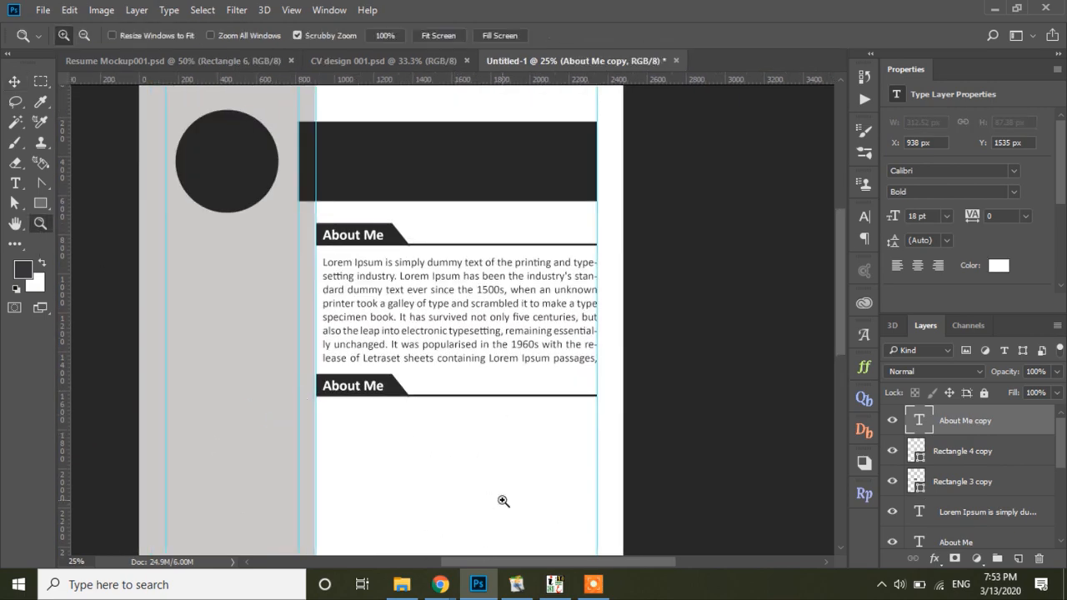
{"action": "left_click", "coordinate": [446, 286]}
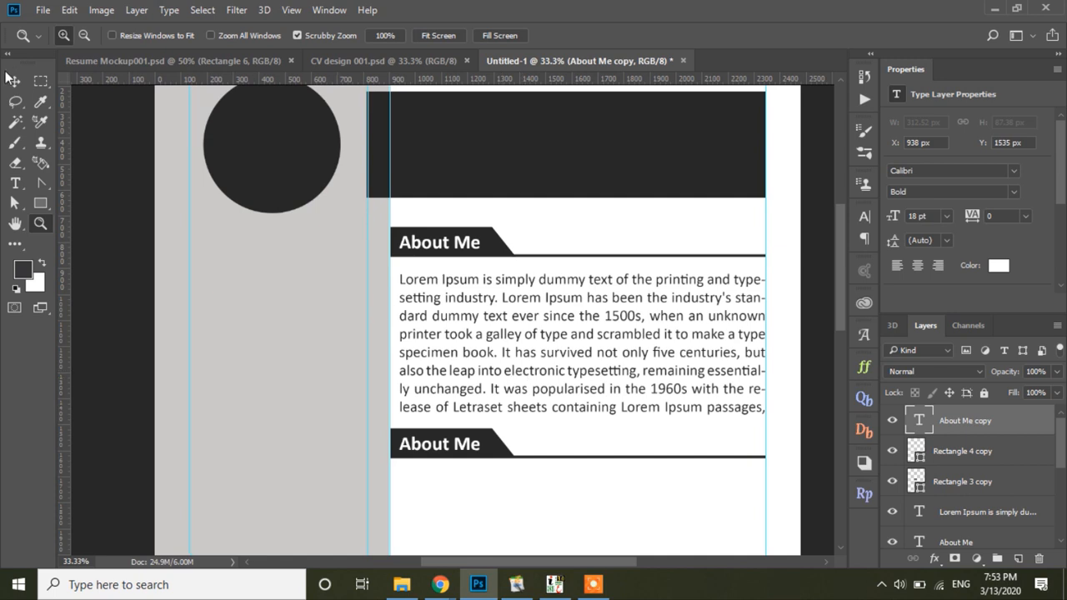
{"action": "left_click", "coordinate": [15, 81]}
{"action": "left_click", "coordinate": [433, 494]}
{"action": "left_click_drag", "start_coordinate": [430, 494], "coordinate": [540, 444]}
{"action": "left_click_drag", "start_coordinate": [467, 452], "coordinate": [284, 254]}
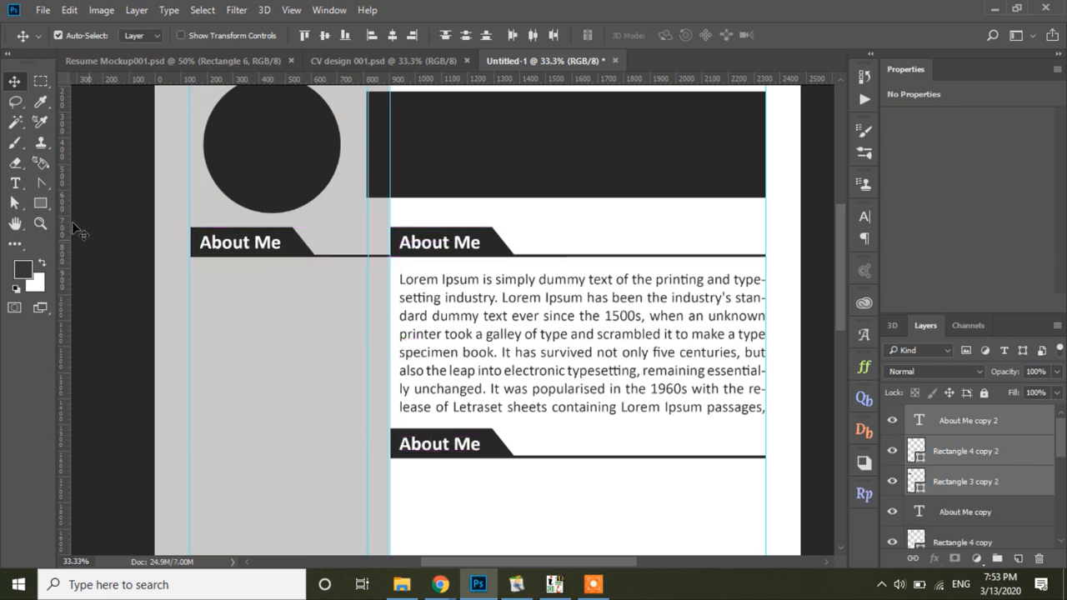
Step: Zoom in on the sidebar heading and select its underline
{"action": "left_click", "coordinate": [41, 223]}
{"action": "left_click", "coordinate": [357, 295]}
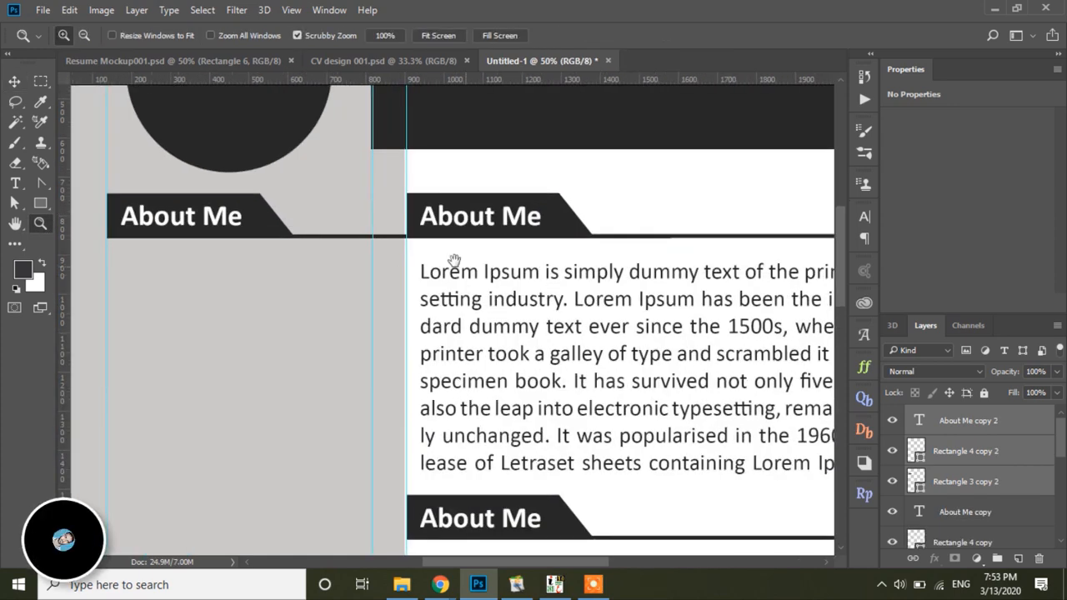
{"action": "left_click_drag", "start_coordinate": [453, 261], "coordinate": [500, 308]}
{"action": "key", "text": "v"}
{"action": "left_click", "coordinate": [400, 333]}
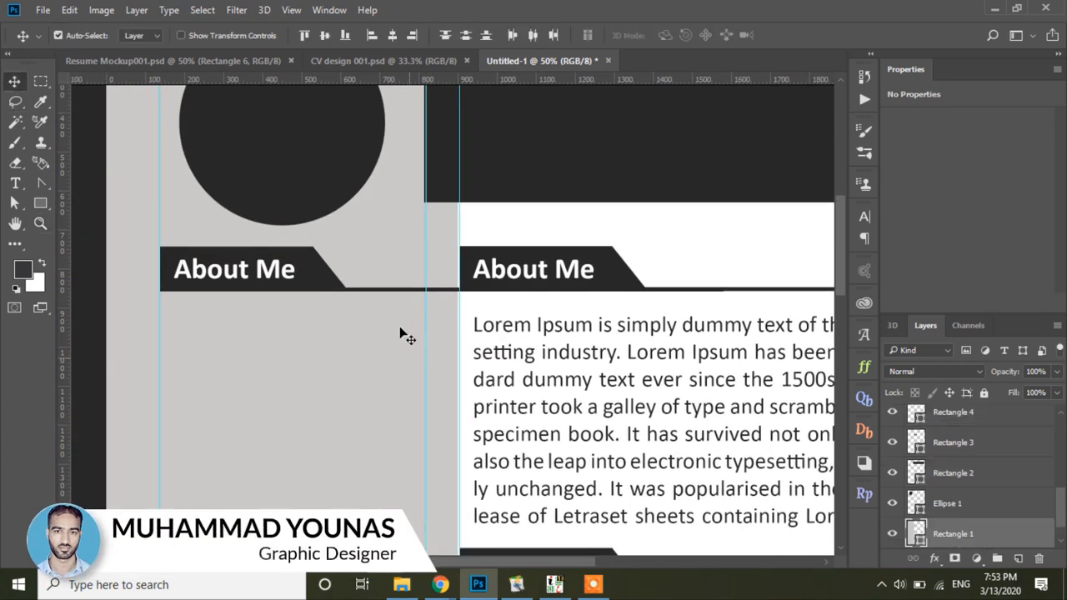
{"action": "left_click", "coordinate": [376, 290]}
Step: Shorten the sidebar underline with Ctrl+T so it ends at the grey column edge
{"action": "key", "text": "ctrl+t"}
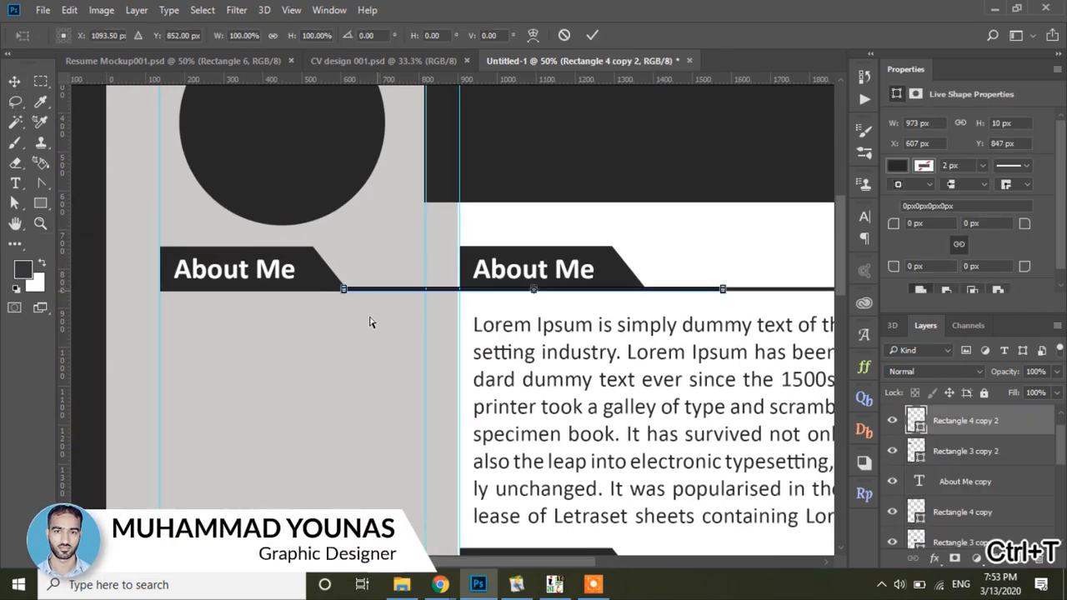
{"action": "left_click_drag", "start_coordinate": [722, 289], "coordinate": [426, 289]}
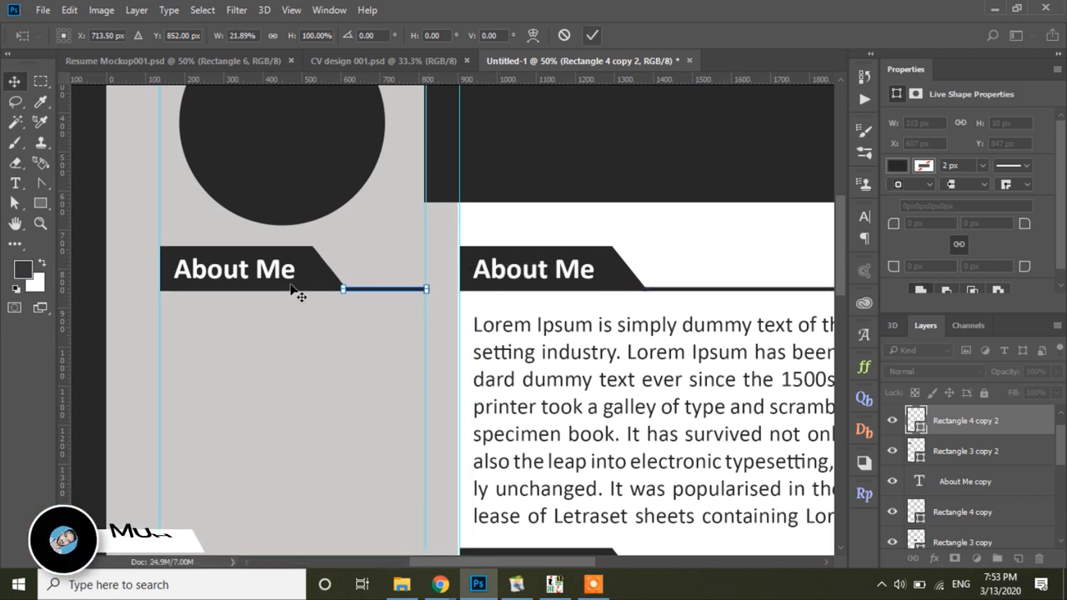
{"action": "key", "text": "Return"}
{"action": "left_click", "coordinate": [431, 341]}
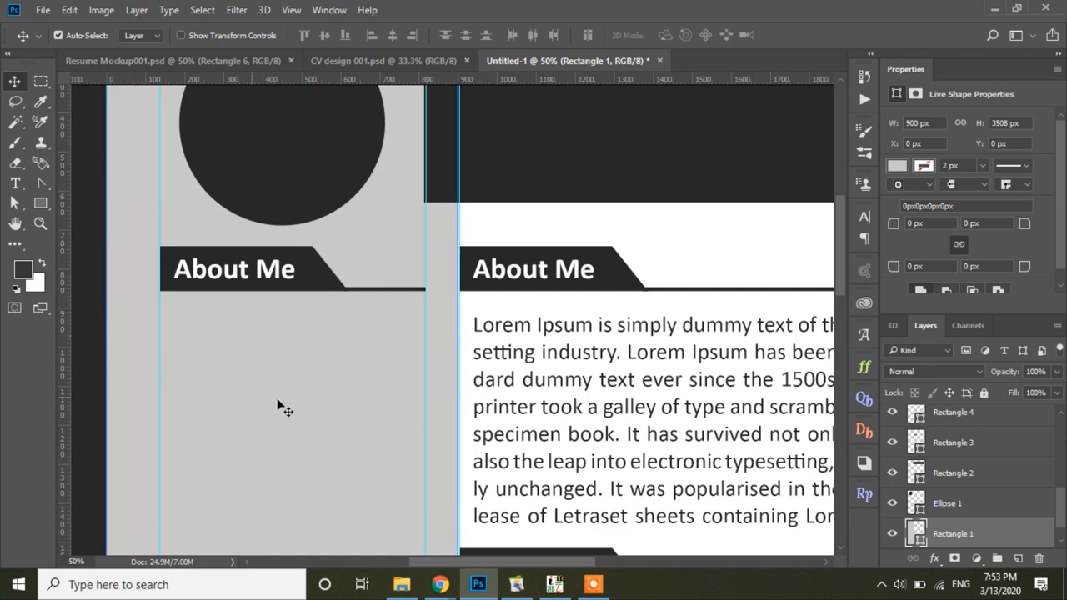
{"action": "left_click", "coordinate": [40, 224]}
{"action": "left_click", "coordinate": [355, 422], "text": "alt"}
{"action": "scroll", "coordinate": [546, 334], "scroll_direction": "down", "scroll_amount": 3}
{"action": "left_click", "coordinate": [14, 82]}
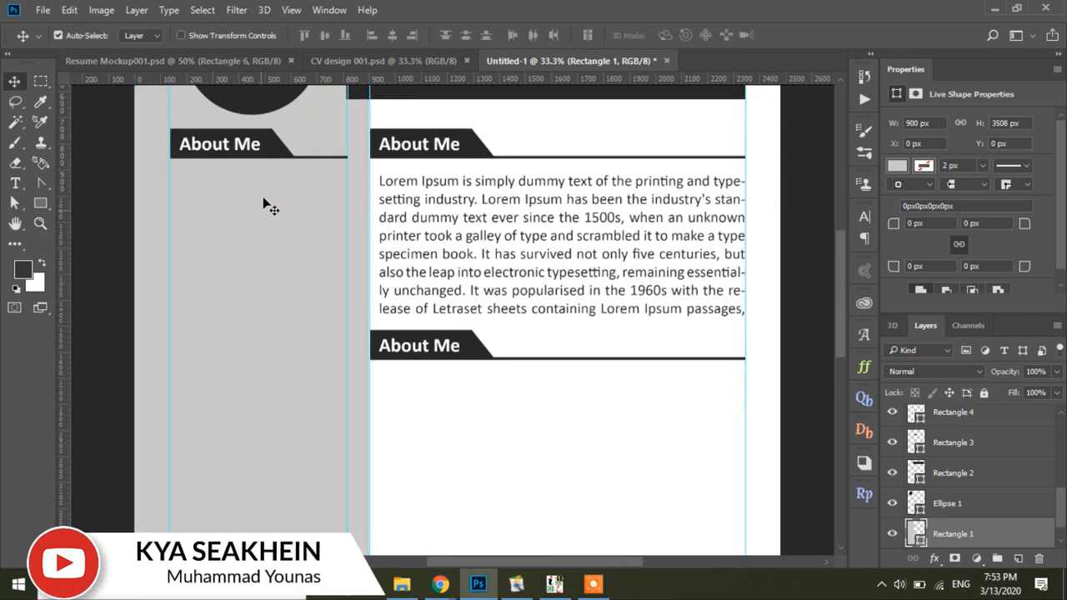
Step: Lock the grey sidebar layer and Alt-drag a copy of the sidebar About Me heading down the page
{"action": "left_click", "coordinate": [985, 393]}
{"action": "left_click_drag", "start_coordinate": [210, 200], "coordinate": [256, 352]}
{"action": "left_click_drag", "start_coordinate": [496, 419], "coordinate": [488, 259]}
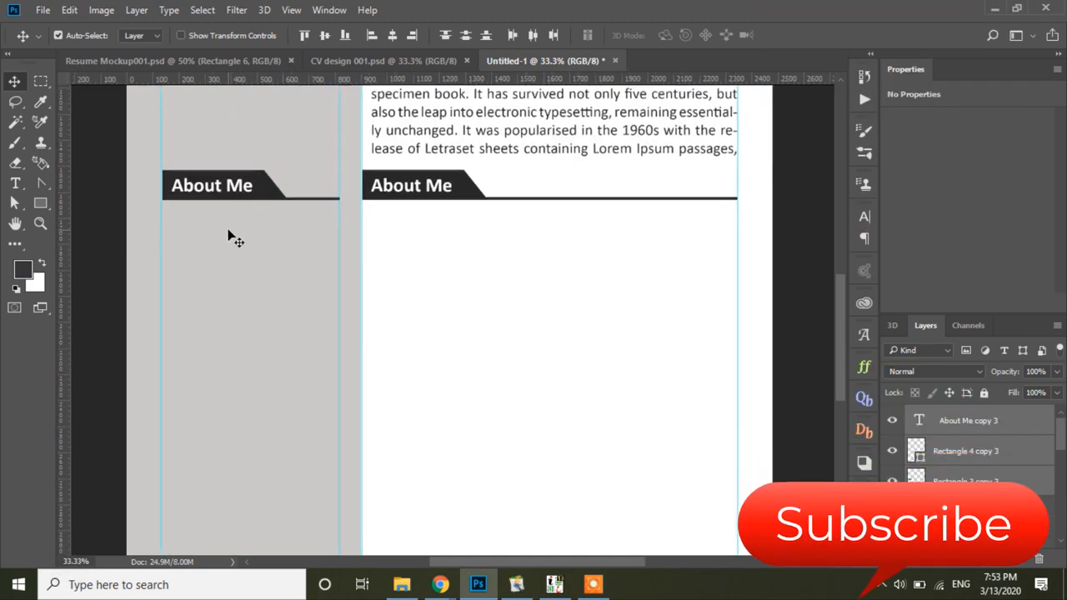
Step: Align the copied sidebar heading with the lower right-column heading
{"action": "left_click_drag", "start_coordinate": [203, 161], "coordinate": [479, 235]}
{"action": "left_click_drag", "start_coordinate": [221, 243], "coordinate": [429, 428]}
{"action": "left_click", "coordinate": [497, 278]}
{"action": "left_click_drag", "start_coordinate": [496, 279], "coordinate": [524, 366]}
{"action": "left_click_drag", "start_coordinate": [476, 261], "coordinate": [545, 338]}
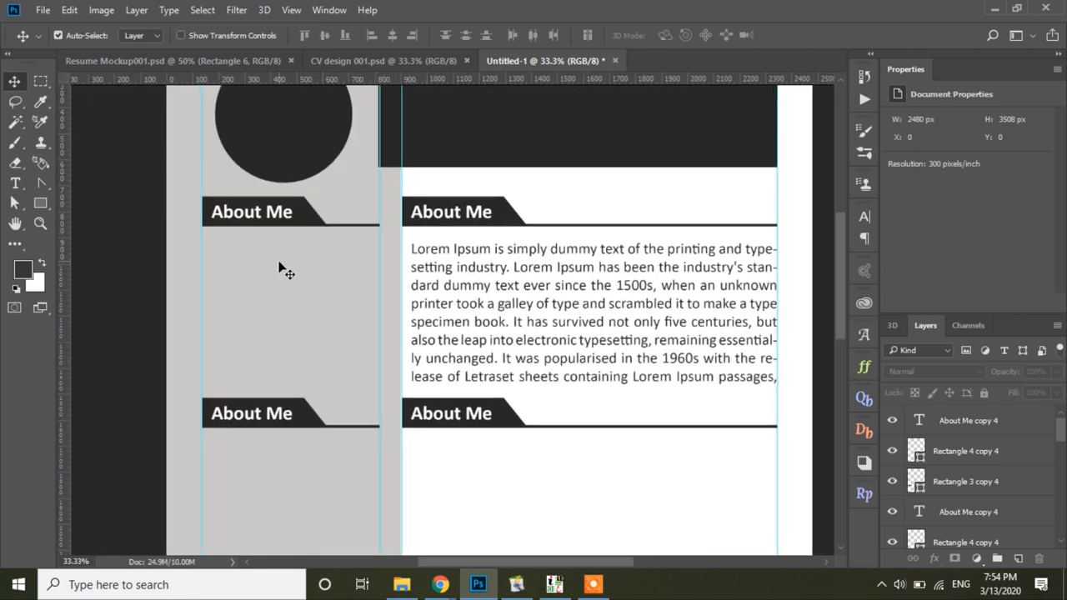
{"action": "left_click", "coordinate": [281, 214]}
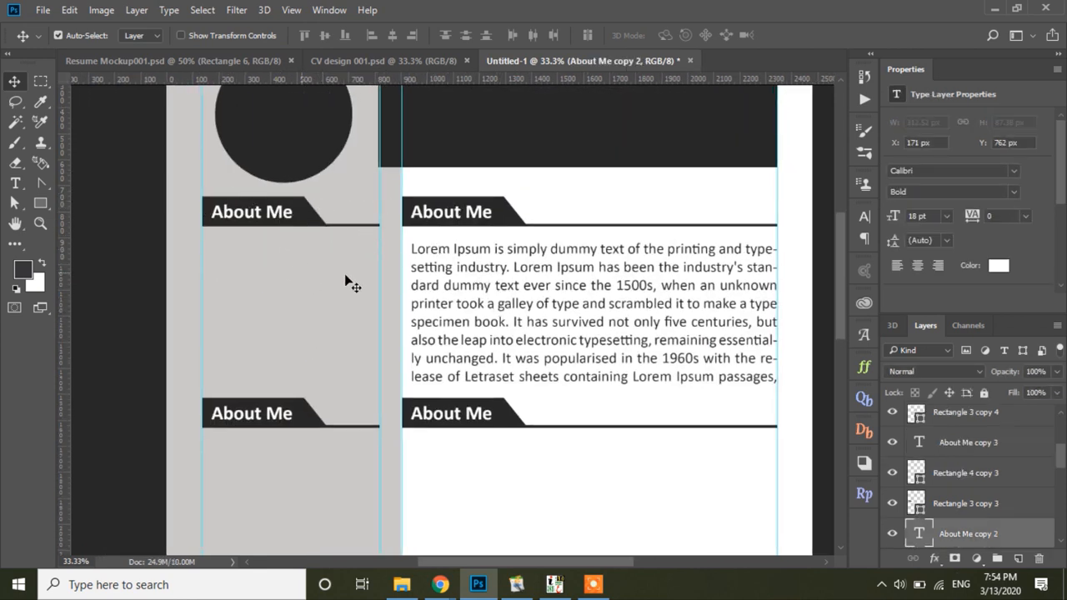
{"action": "left_click", "coordinate": [140, 283]}
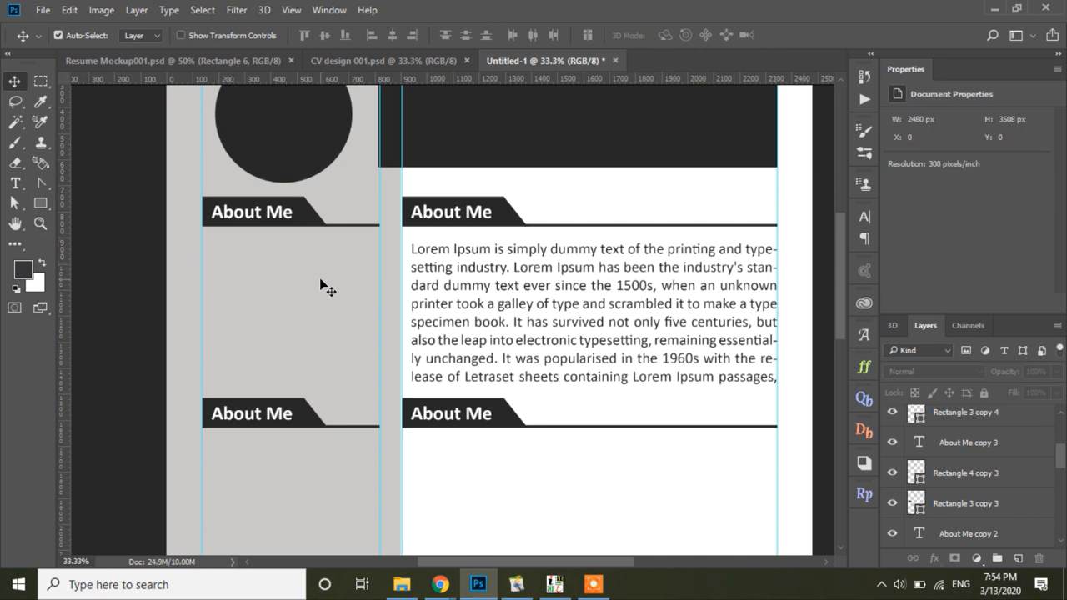
Step: Type W, E, M on separate lines in the typeecon icon font under the sidebar heading, shifted left to the margin
{"action": "left_click", "coordinate": [15, 182]}
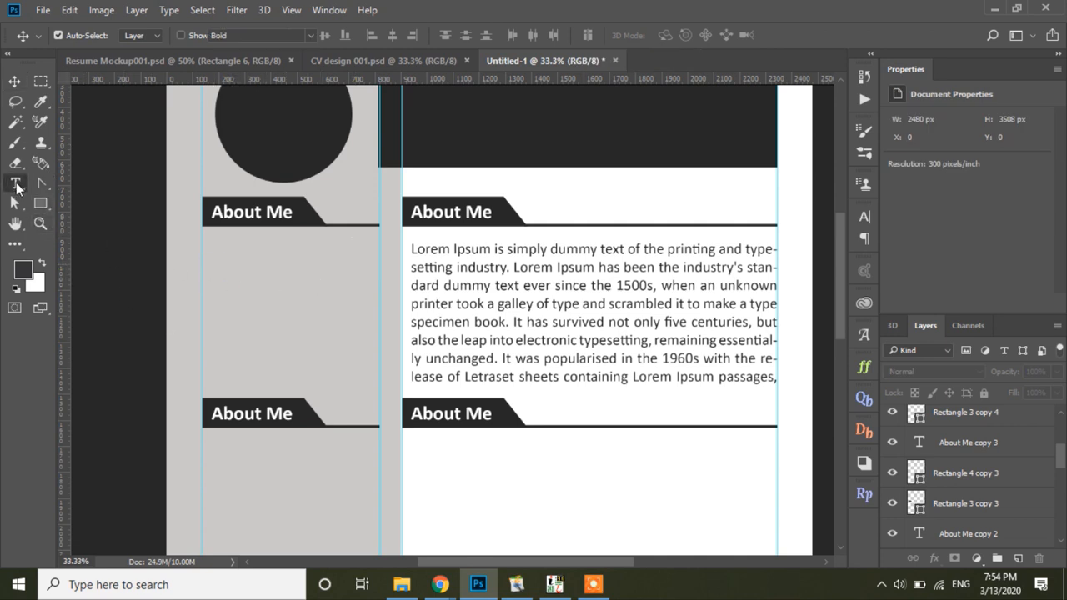
{"action": "left_click", "coordinate": [244, 290]}
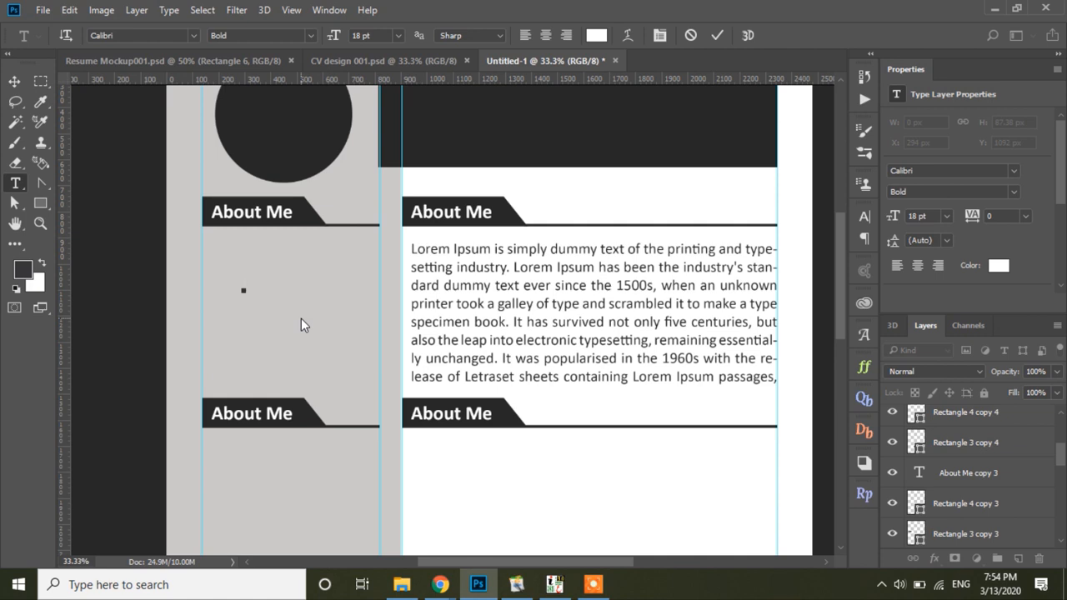
{"action": "type", "text": "W"}
{"action": "type", "text": "E"}
{"action": "type", "text": "M"}
{"action": "key", "text": "Left"}
{"action": "key", "text": "Left"}
{"action": "key", "text": "Return"}
{"action": "key", "text": "Return"}
{"action": "key", "text": "ctrl+a"}
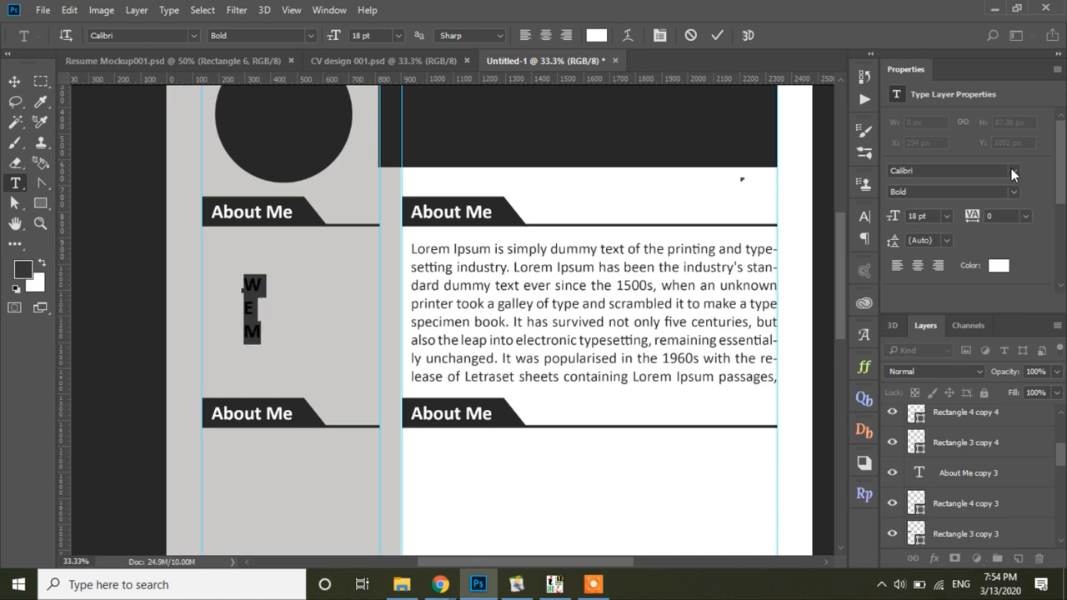
{"action": "left_click", "coordinate": [1012, 170]}
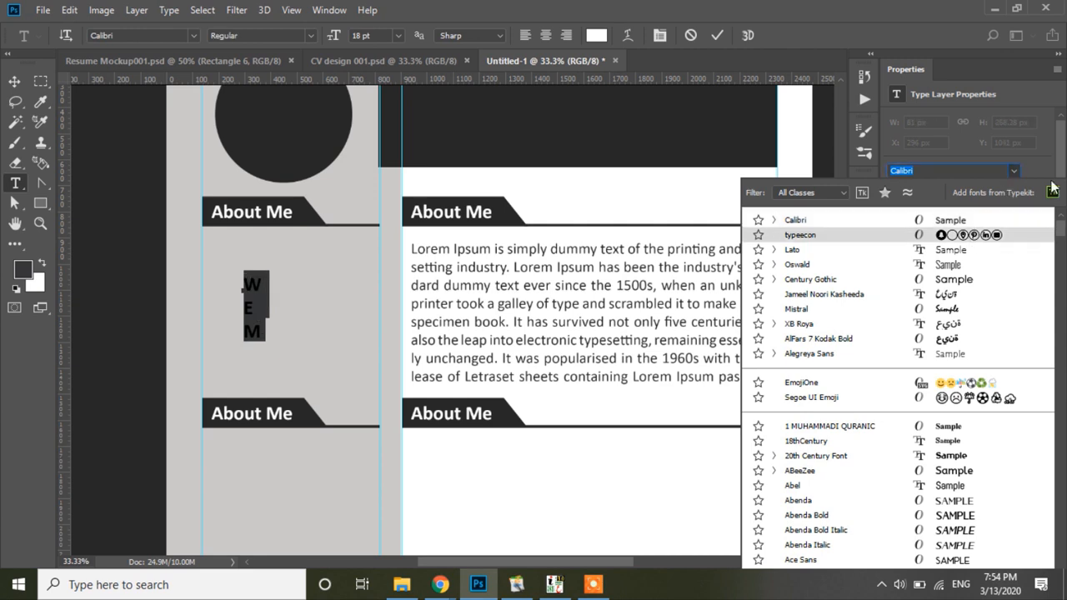
{"action": "key", "text": "Return"}
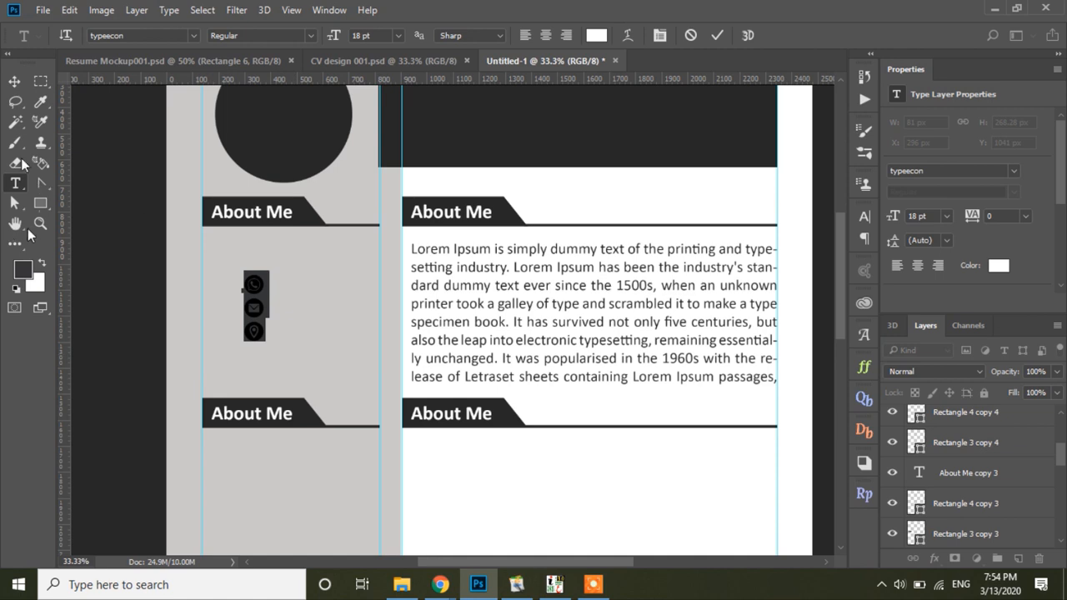
{"action": "left_click", "coordinate": [14, 81]}
{"action": "left_click_drag", "start_coordinate": [260, 287], "coordinate": [214, 294]}
Step: Colour the contact icons dark grey 282828, sampled from the canvas
{"action": "left_click", "coordinate": [999, 265]}
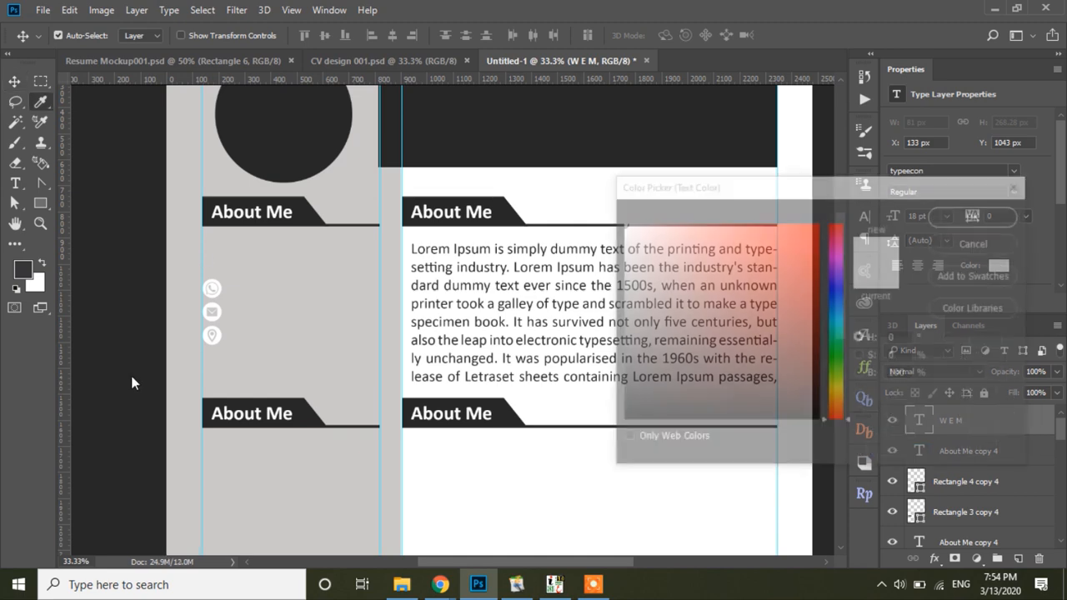
{"action": "left_click", "coordinate": [115, 275]}
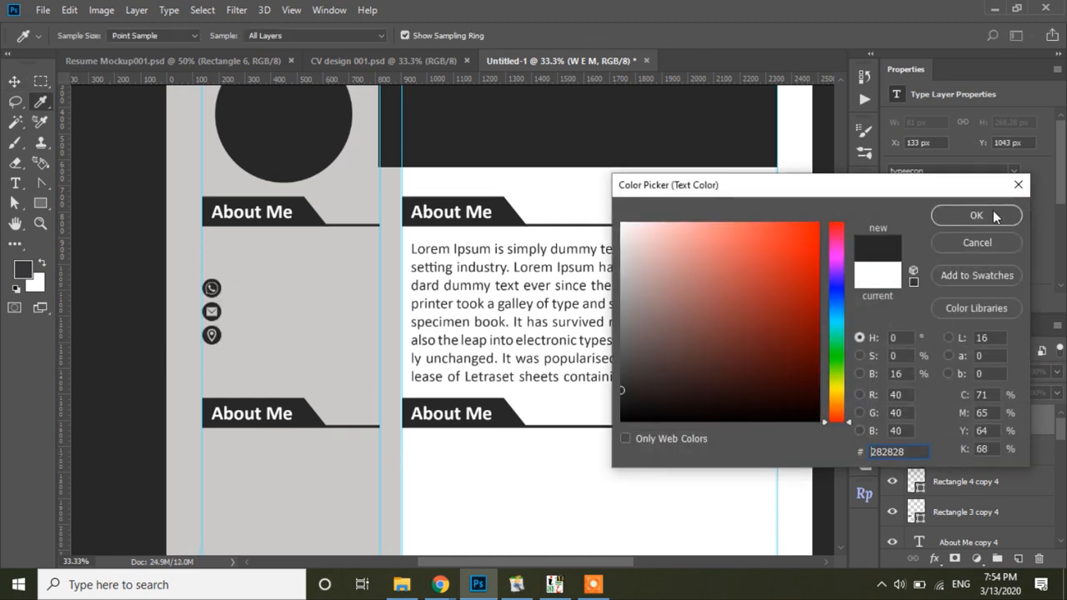
{"action": "left_click", "coordinate": [993, 215]}
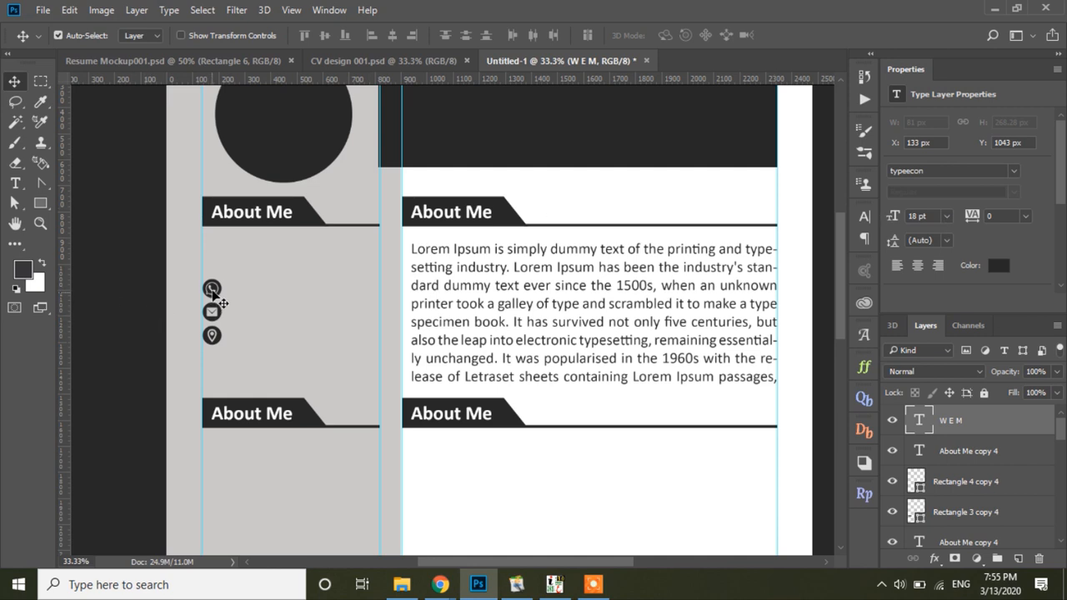
Step: Set the icons' leading to 36 pt, raise them under the heading, and duplicate the column to the right
{"action": "scroll", "coordinate": [992, 203], "scroll_direction": "down", "scroll_amount": 3}
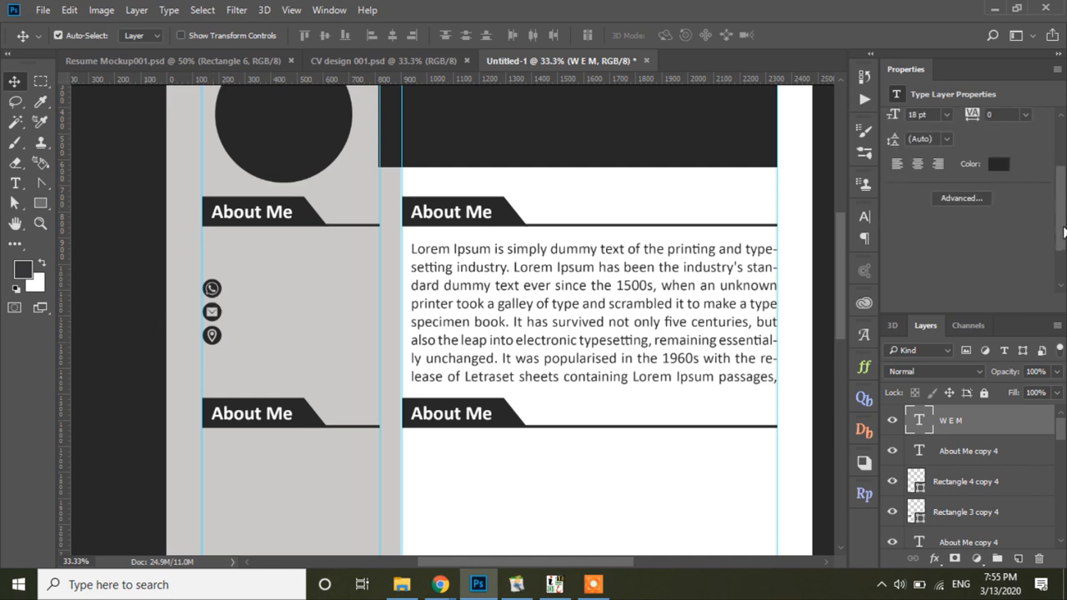
{"action": "left_click", "coordinate": [984, 191]}
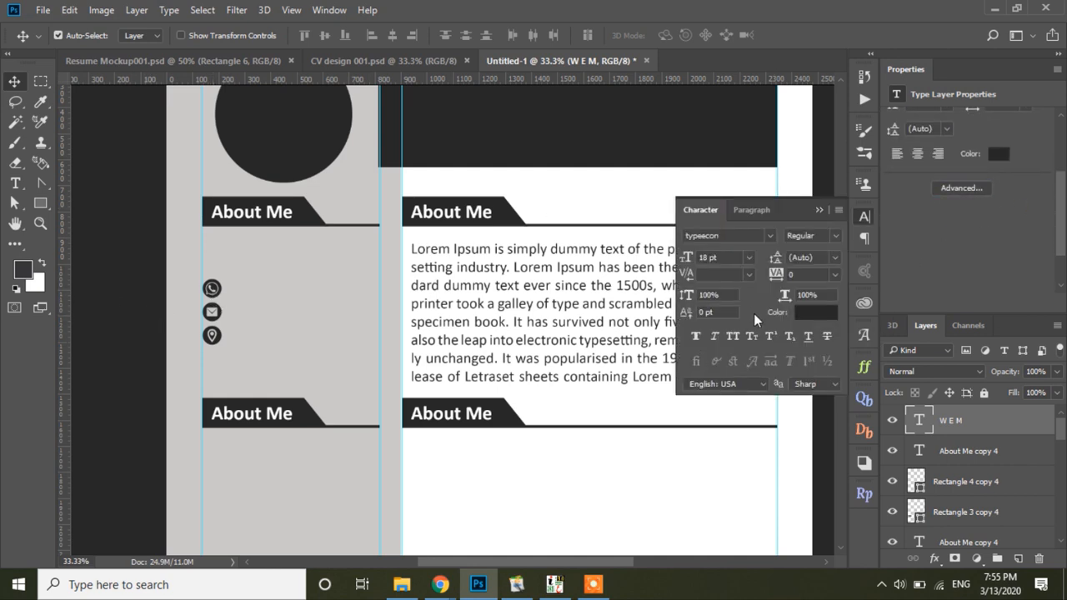
{"action": "left_click", "coordinate": [835, 259]}
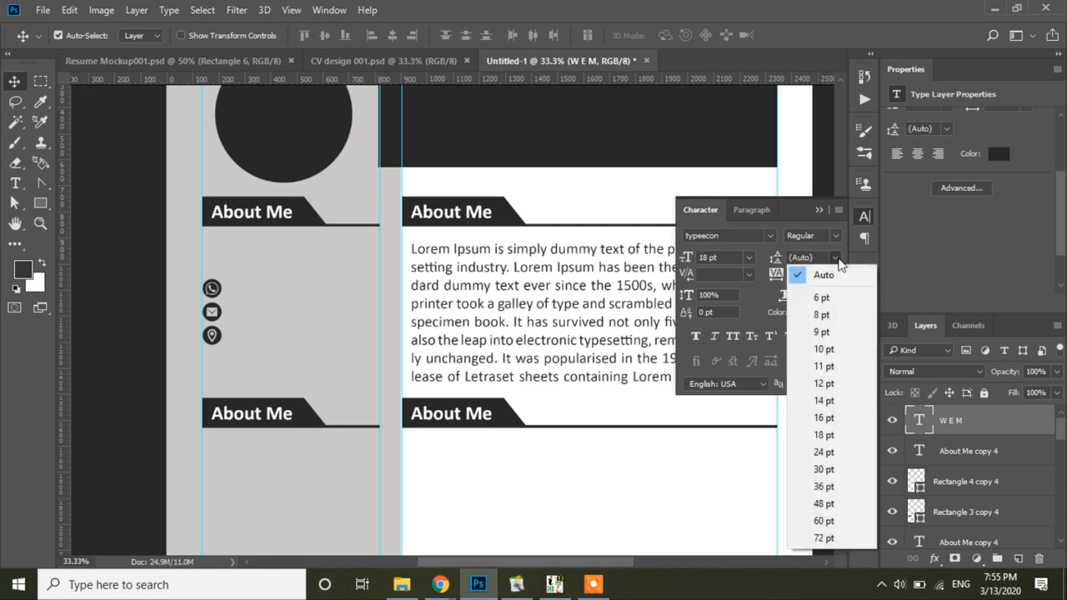
{"action": "left_click", "coordinate": [858, 486]}
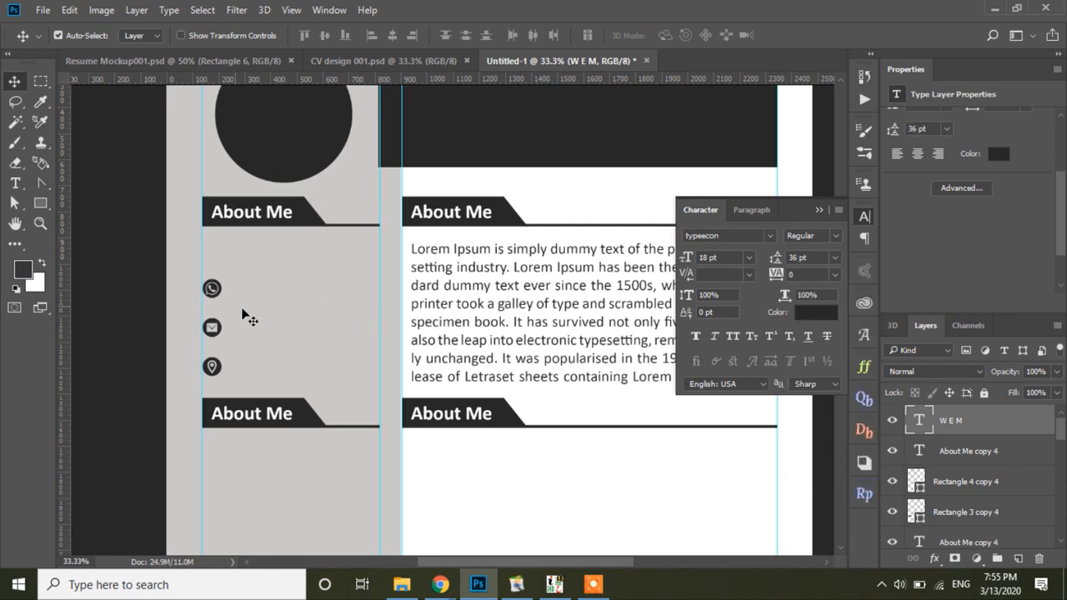
{"action": "left_click_drag", "start_coordinate": [210, 289], "coordinate": [210, 266]}
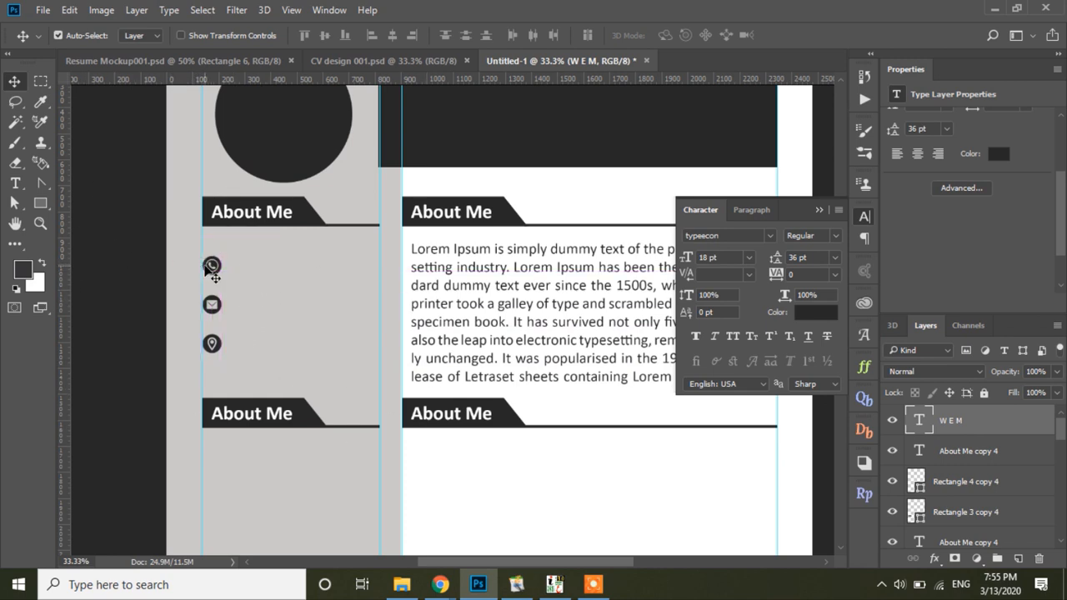
{"action": "left_click_drag", "start_coordinate": [212, 267], "coordinate": [239, 279]}
Step: Nudge the copied column left and replace its glyphs with the phone number
{"action": "key", "text": "shift+Left"}
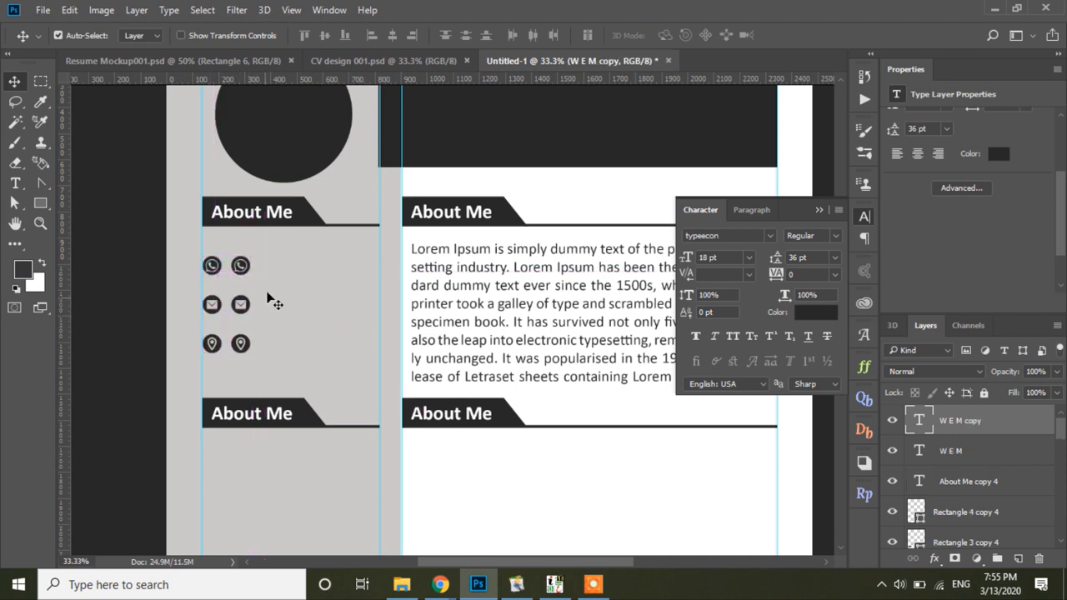
{"action": "left_click", "coordinate": [15, 185]}
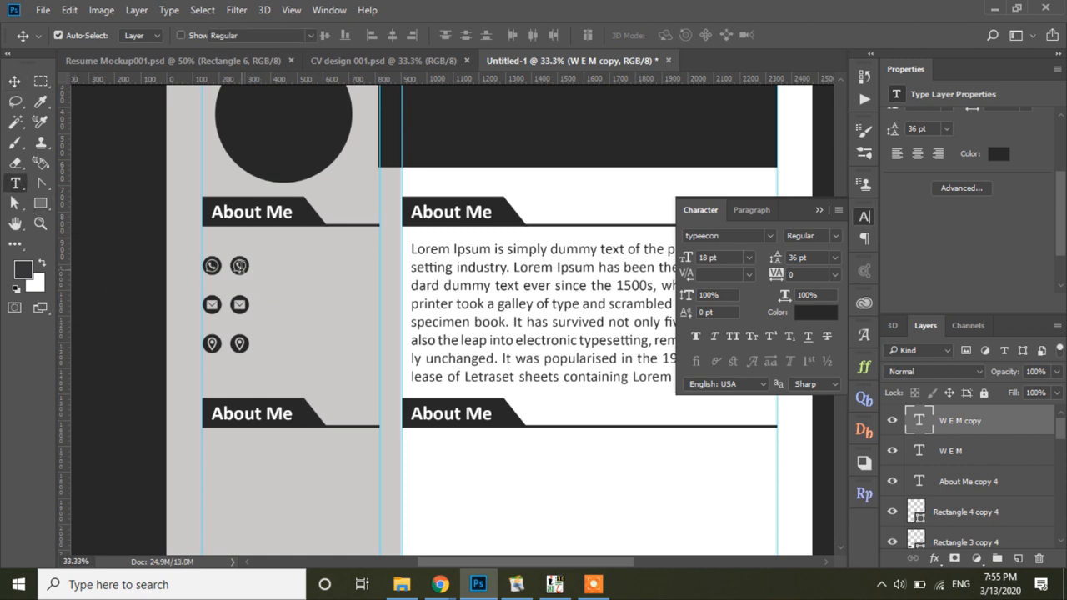
{"action": "left_click_drag", "start_coordinate": [234, 265], "coordinate": [298, 364]}
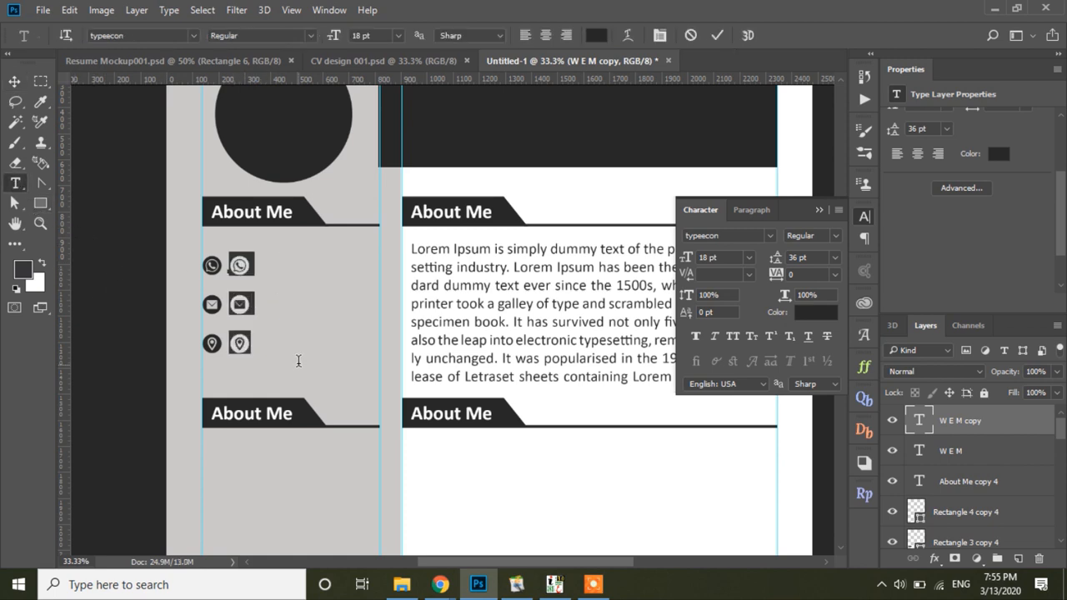
{"action": "type", "text": "+92 "}
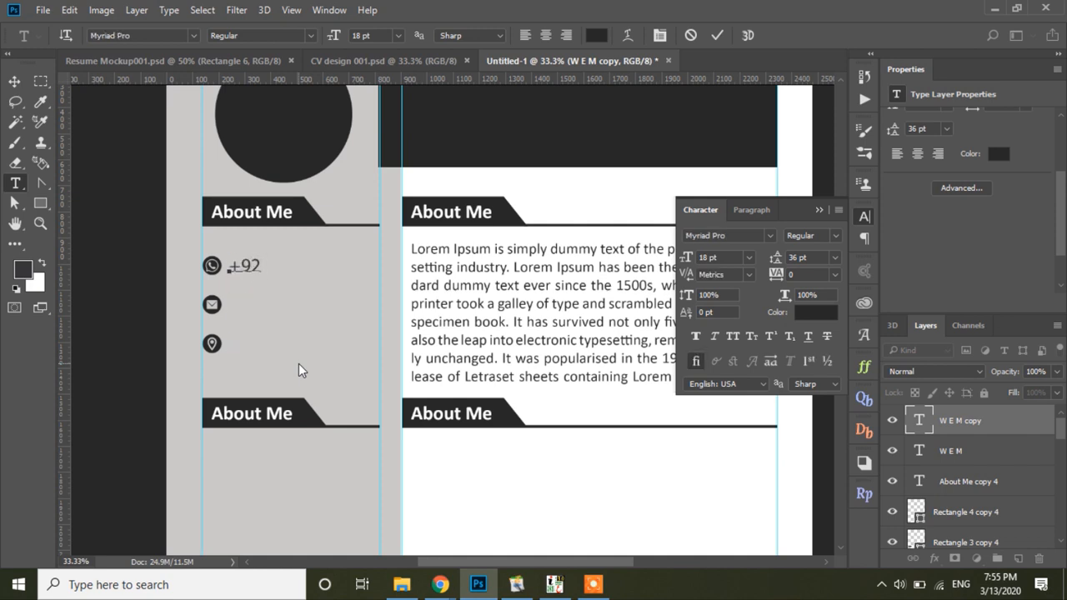
{"action": "type", "text": "315 000 0 000"}
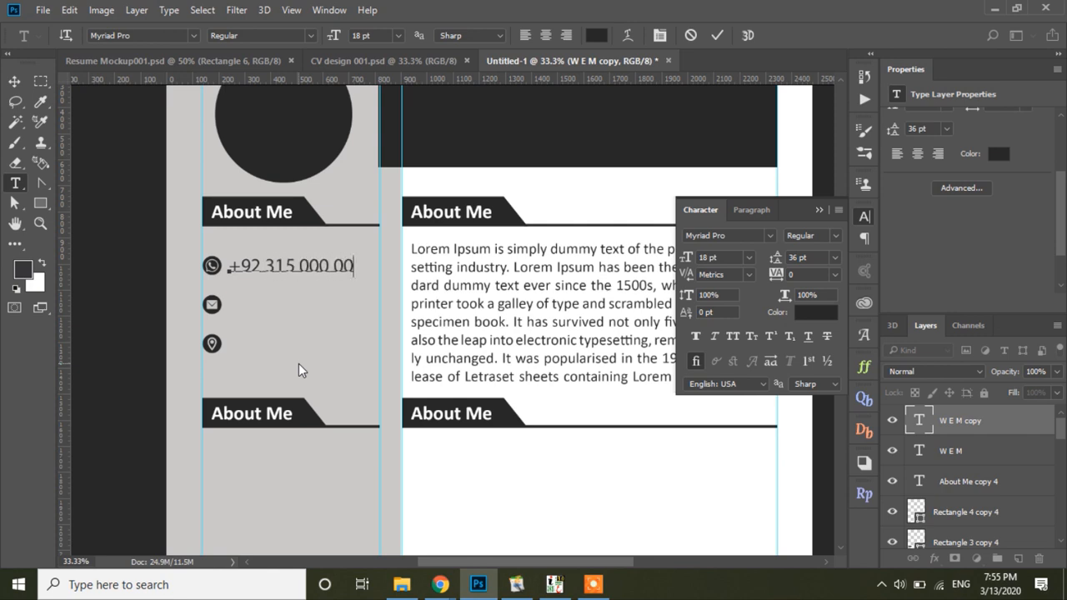
Step: Add the e-mail address and the city and country location on the following lines
{"action": "key", "text": "Return"}
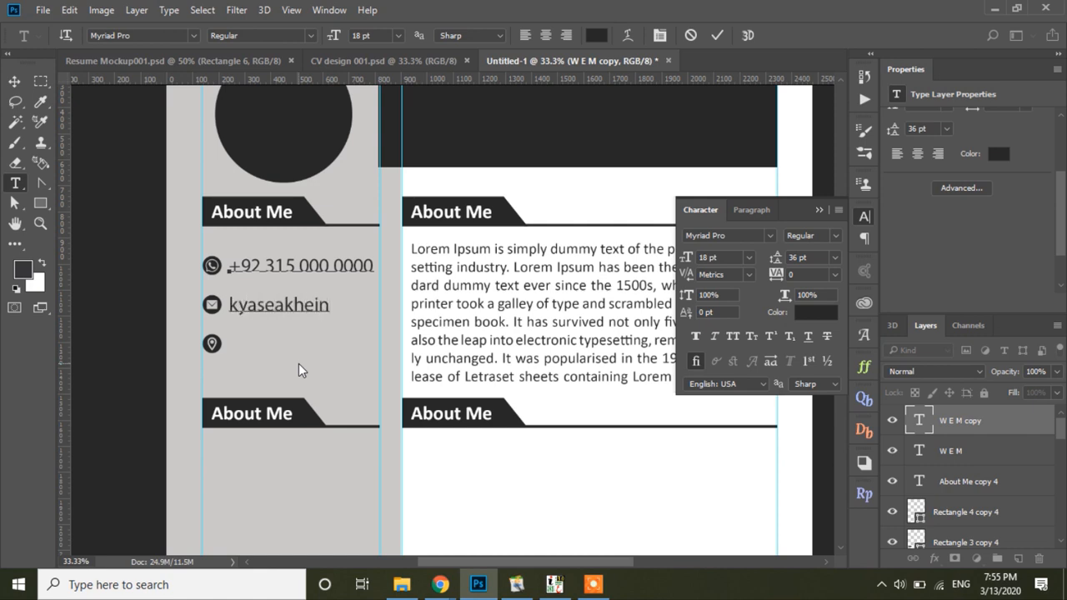
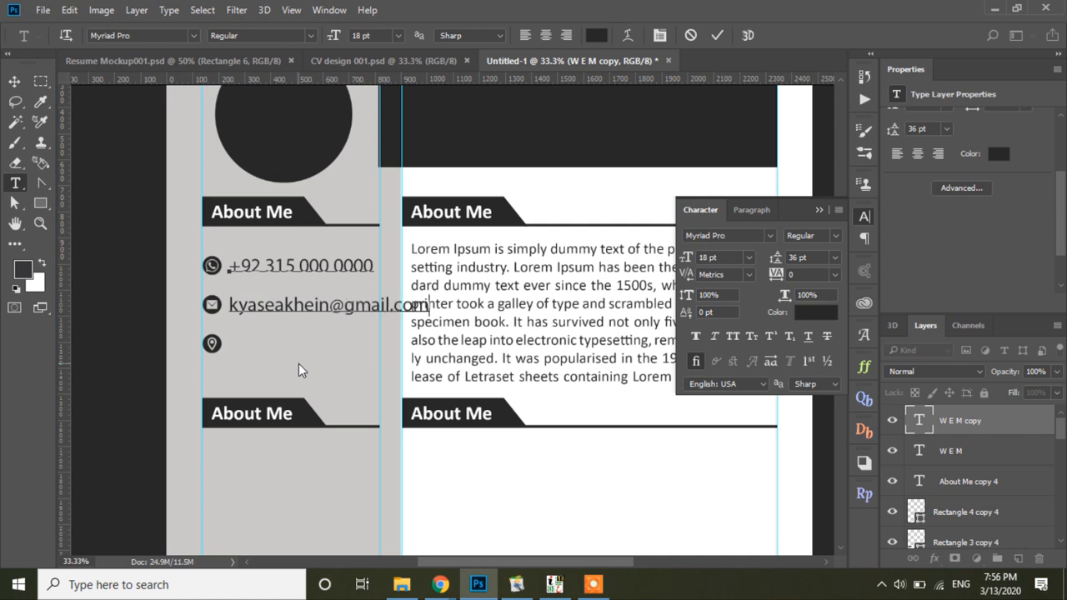
{"action": "key", "text": "Return"}
{"action": "type", "text": "xyz Lahore,"}
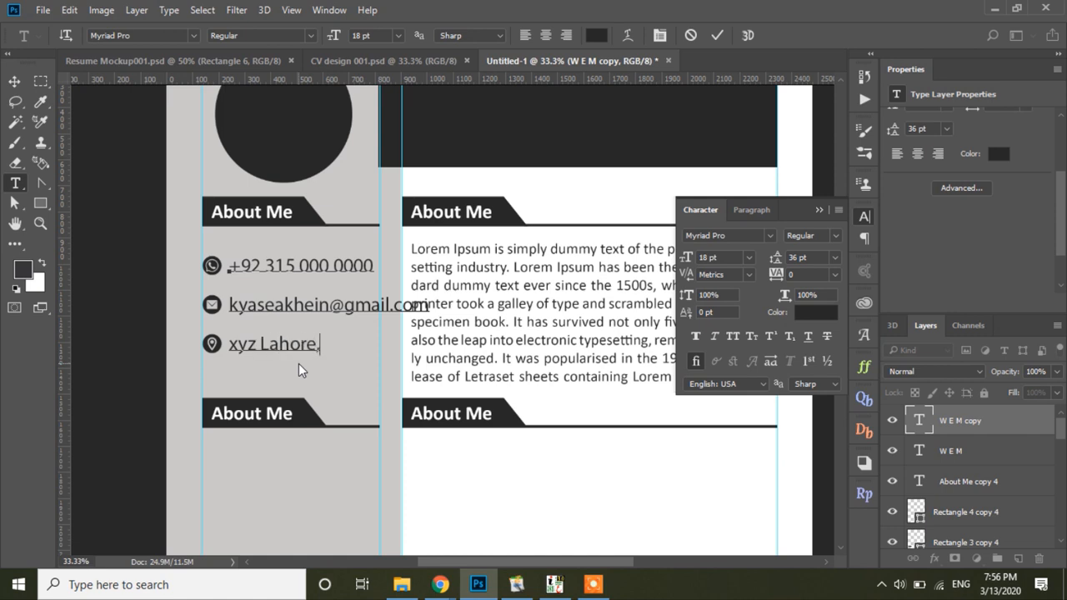
{"action": "type", "text": " Pakistan"}
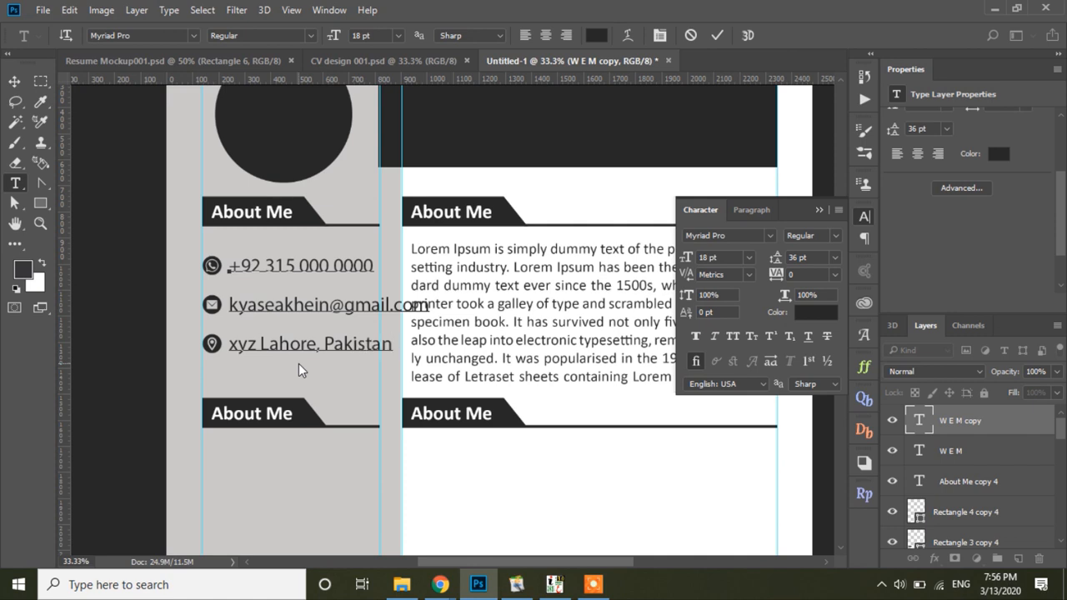
{"action": "left_click", "coordinate": [15, 81]}
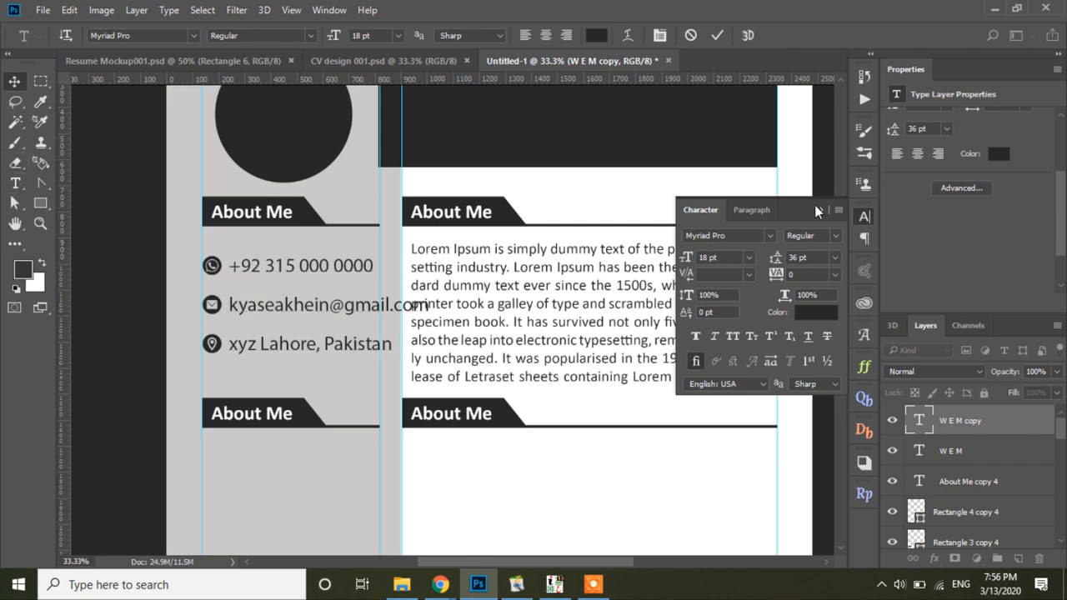
Step: Set the contact details to 14 pt, nudge them up, and close the Character panel
{"action": "left_click", "coordinate": [749, 259]}
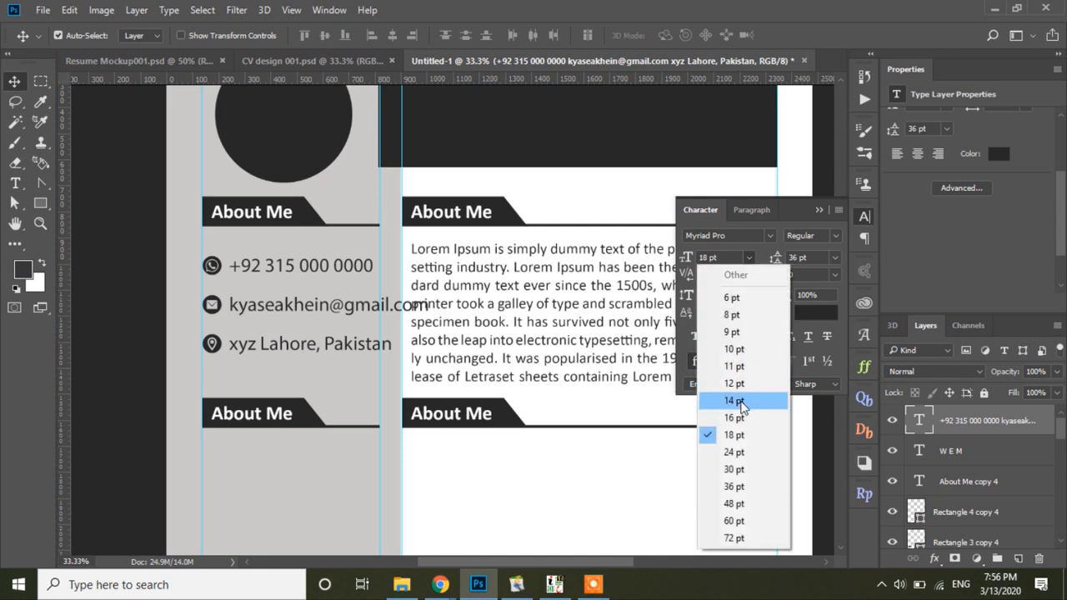
{"action": "left_click", "coordinate": [738, 400]}
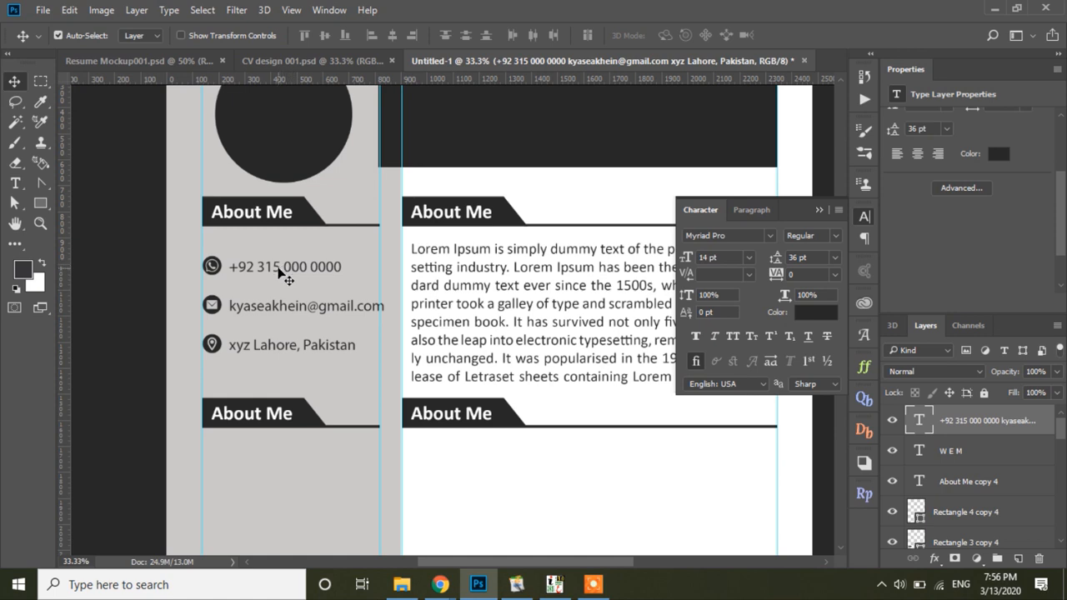
{"action": "key", "text": "Up"}
{"action": "key", "text": "Up"}
{"action": "key", "text": "Up"}
{"action": "key", "text": "Up"}
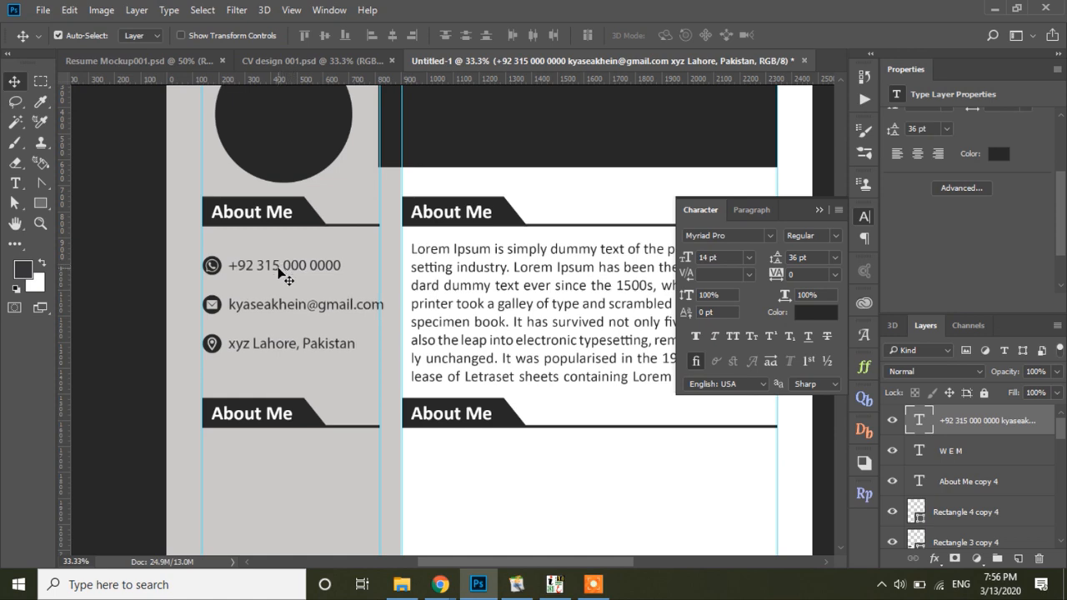
{"action": "left_click", "coordinate": [864, 216]}
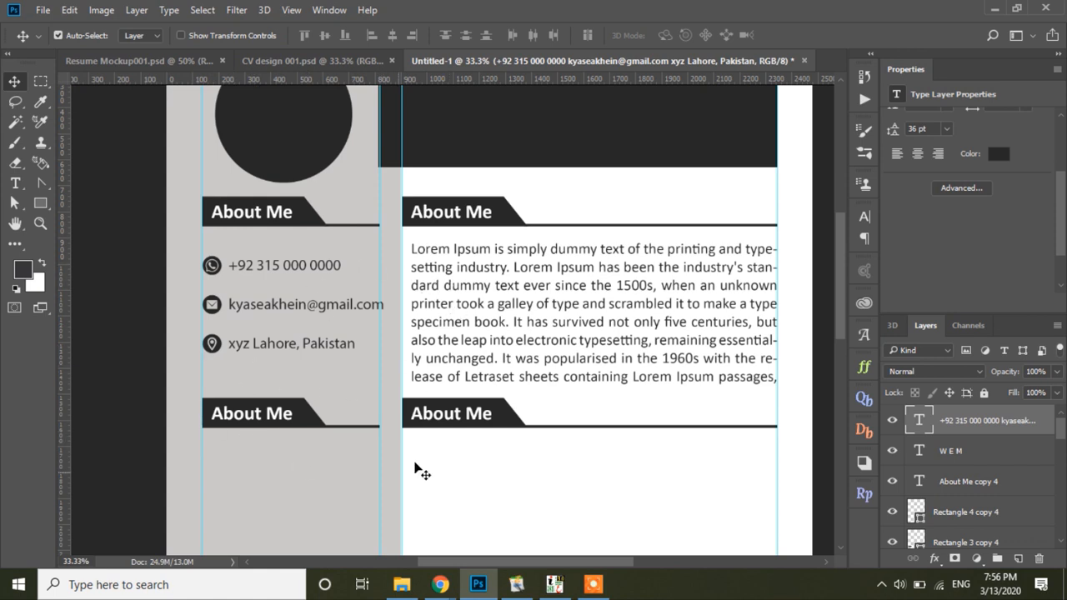
Step: Pan down and start a new text layer under the second sidebar heading reading 'Adobe Photo'
{"action": "left_click_drag", "start_coordinate": [492, 411], "coordinate": [479, 254]}
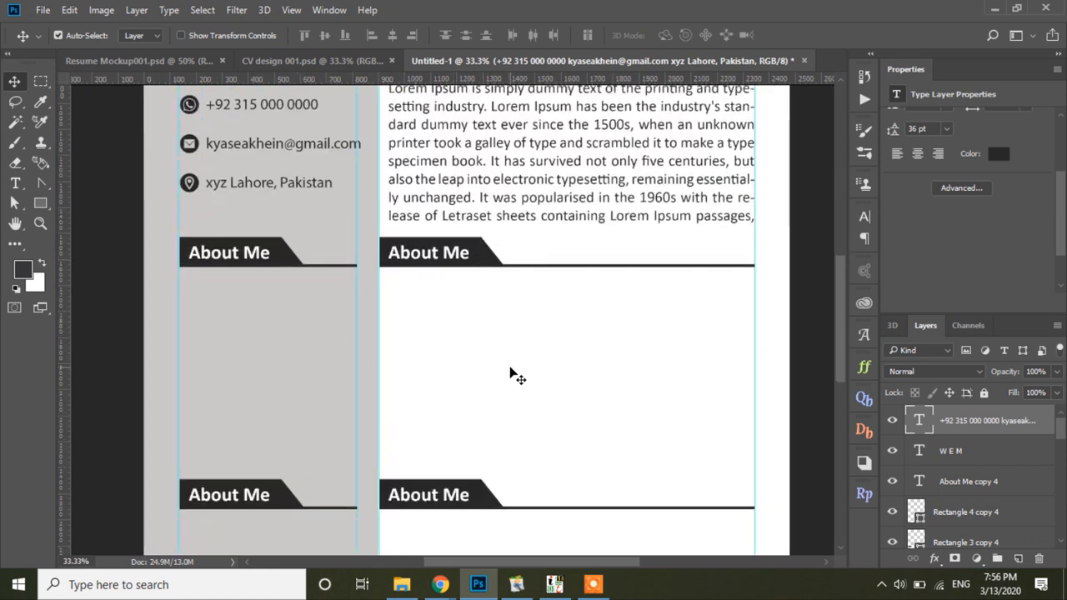
{"action": "left_click", "coordinate": [562, 367]}
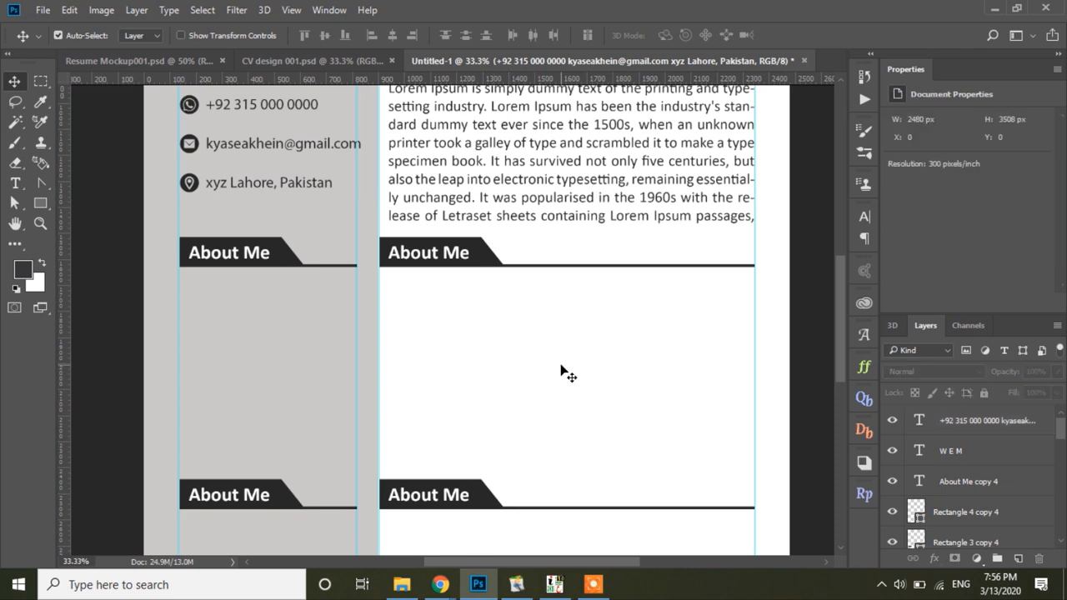
{"action": "left_click", "coordinate": [39, 205]}
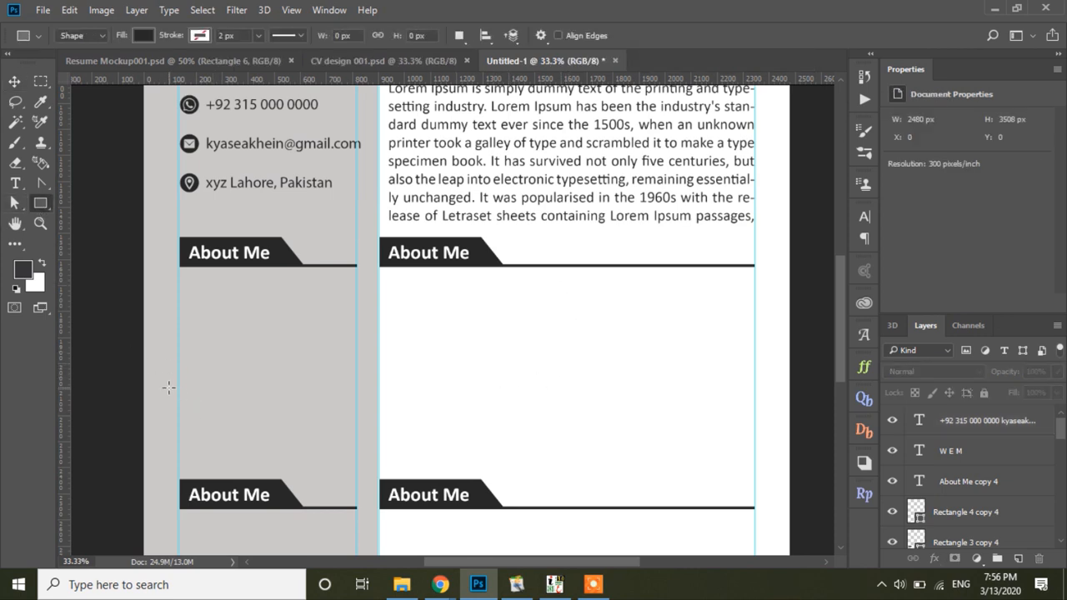
{"action": "left_click", "coordinate": [15, 81]}
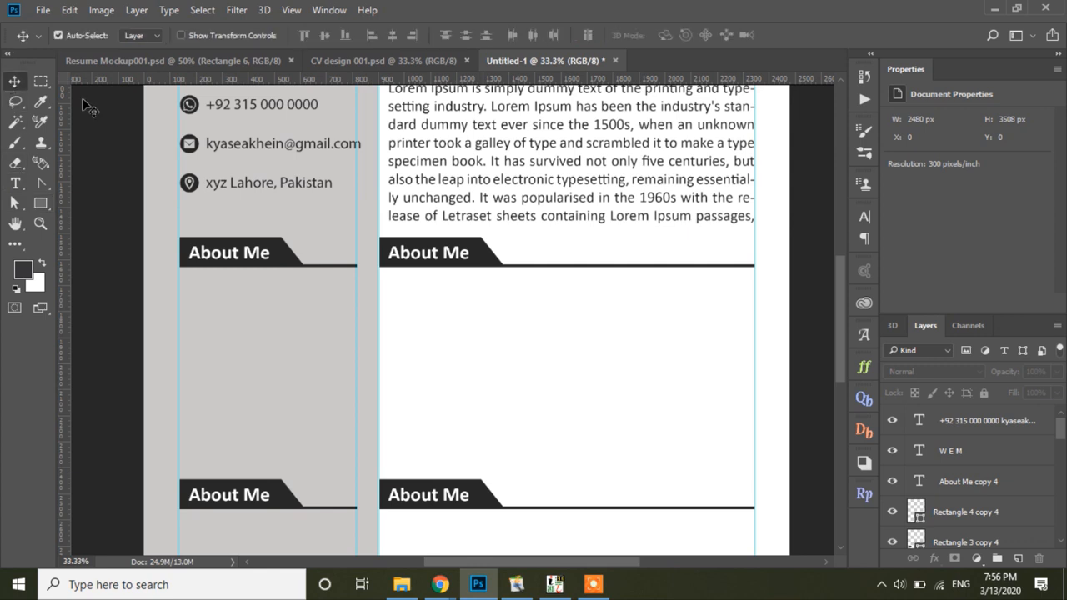
{"action": "left_click", "coordinate": [15, 183]}
{"action": "left_click", "coordinate": [199, 304]}
{"action": "type", "text": "Adobe"}
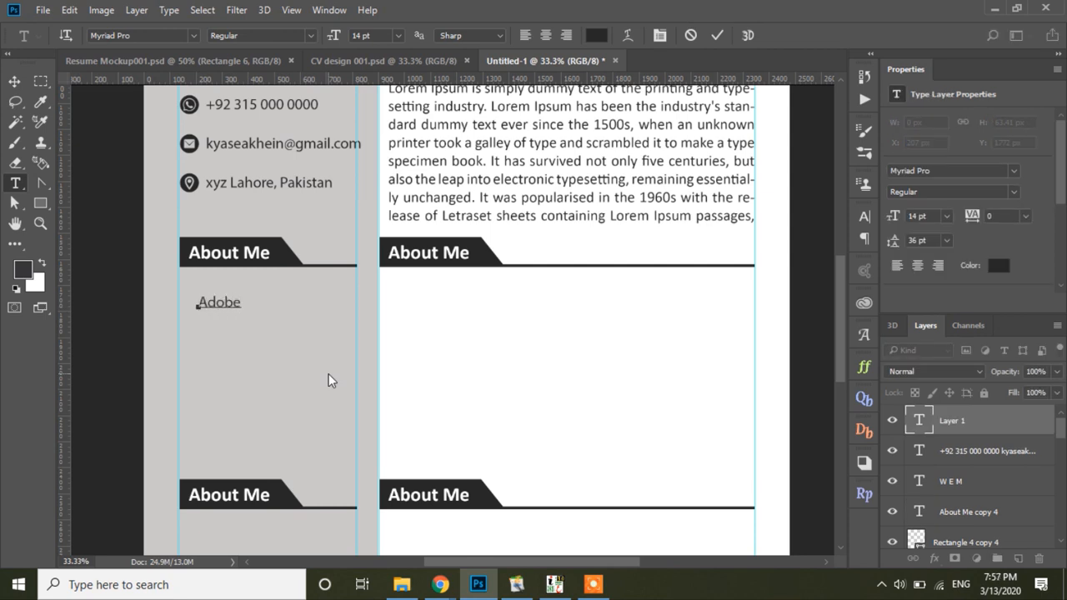
{"action": "type", "text": " Photo"}
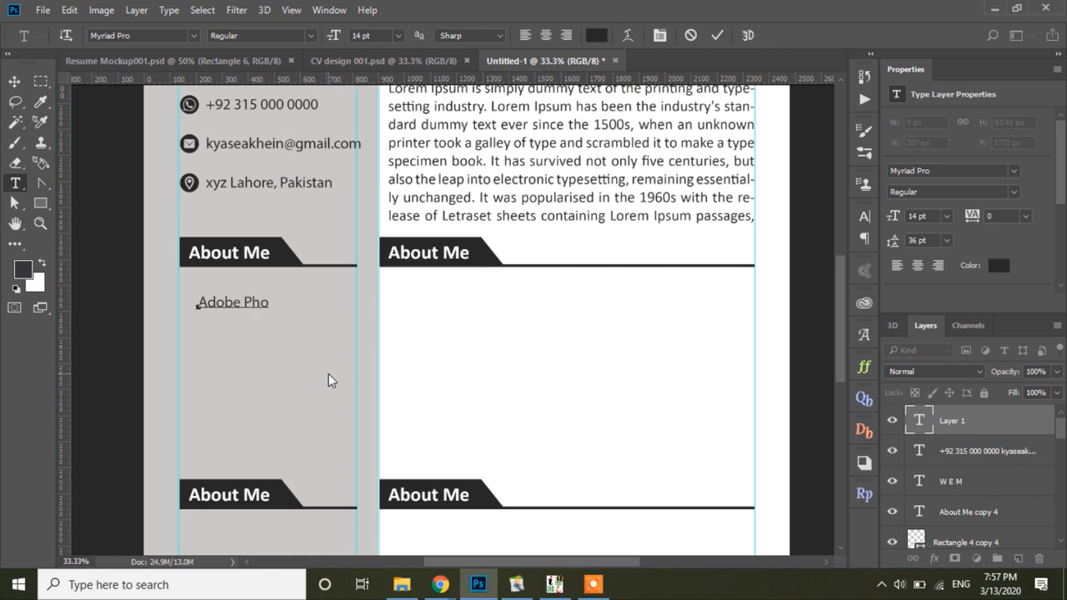
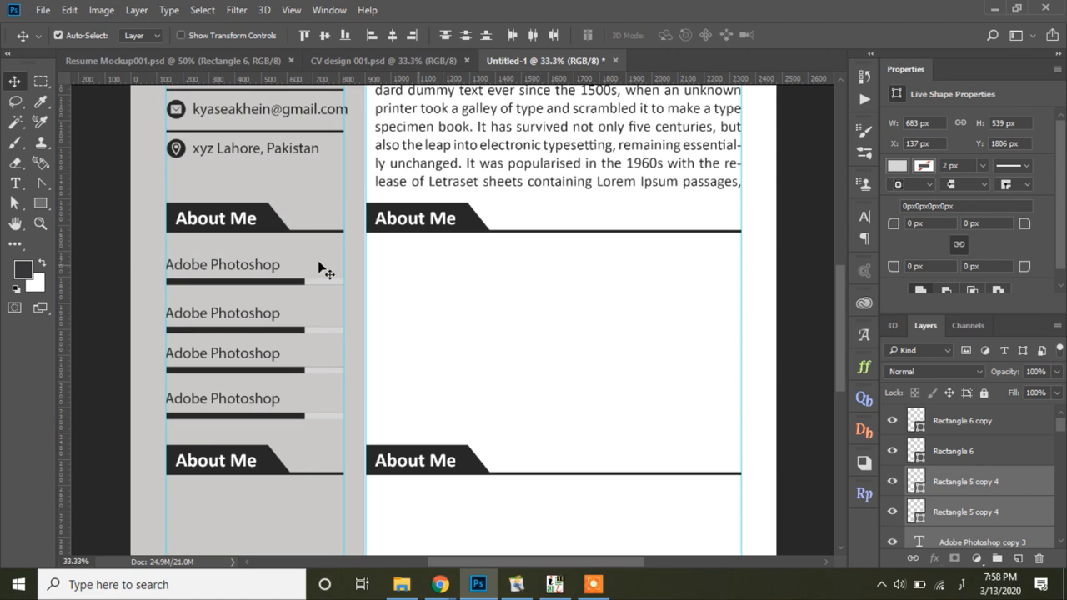
Step: Delete the four placeholder Adobe Photoshop skill bars and their text below the first About Me heading
{"action": "key", "text": "Delete"}
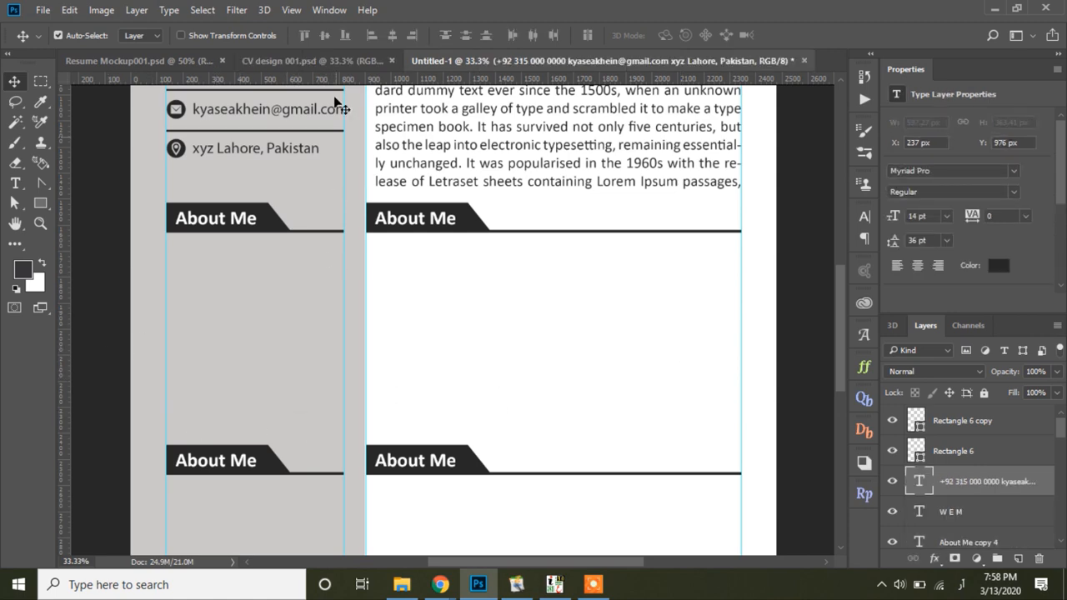
Step: In CV design 001.psd, lock the sidebar rectangle and page background layers
{"action": "left_click", "coordinate": [381, 64]}
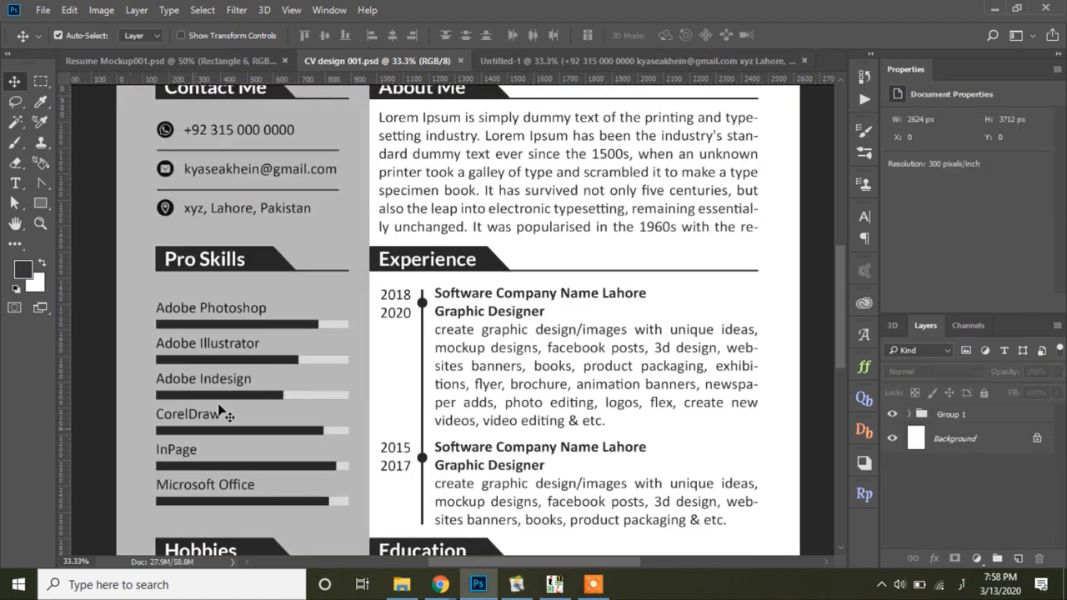
{"action": "left_click", "coordinate": [165, 310]}
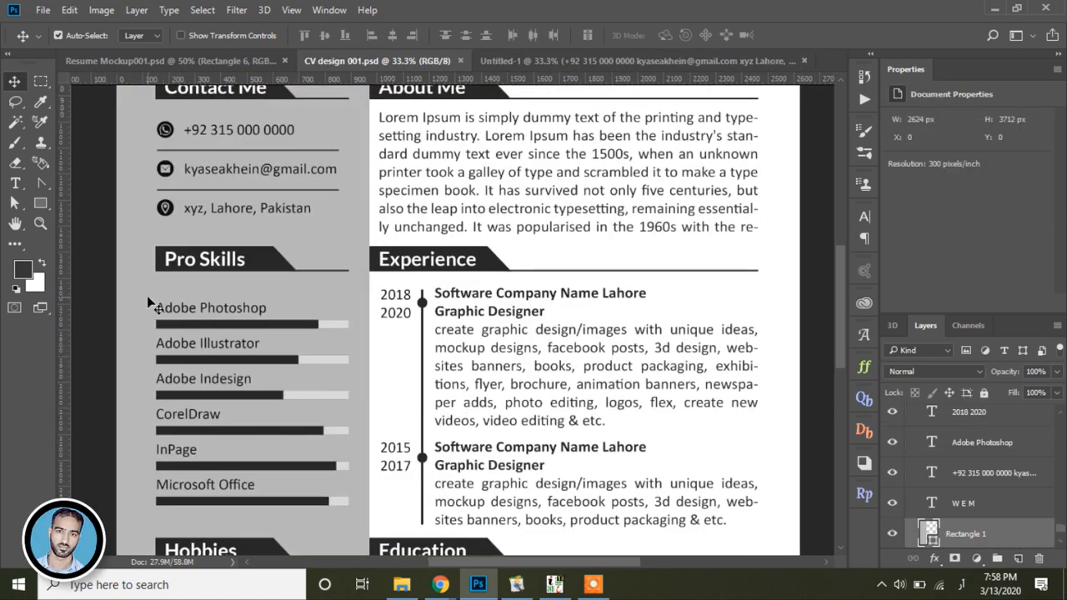
{"action": "left_click", "coordinate": [984, 393]}
{"action": "left_click_drag", "start_coordinate": [158, 305], "coordinate": [332, 502]}
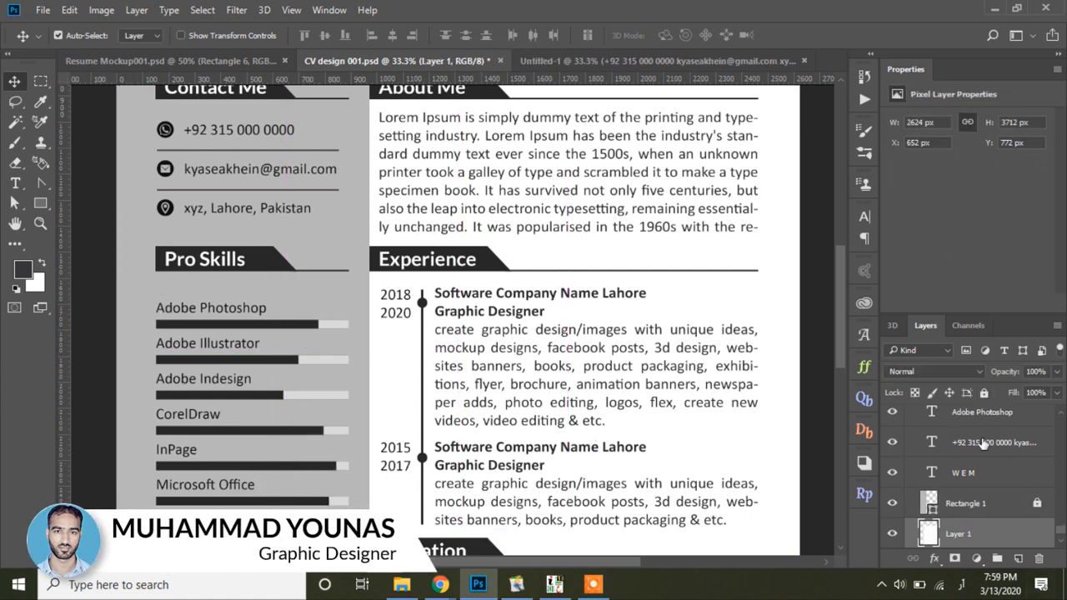
{"action": "left_click", "coordinate": [984, 393]}
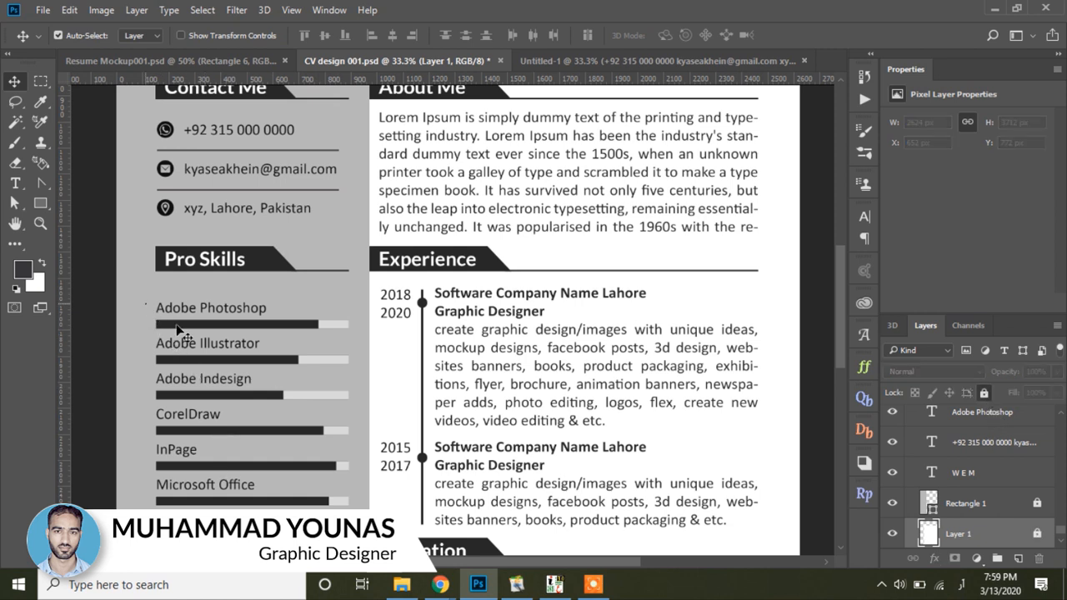
Step: Drag the six-row Pro Skills list into Untitled-1 and align it below About Me
{"action": "left_click_drag", "start_coordinate": [176, 325], "coordinate": [341, 514]}
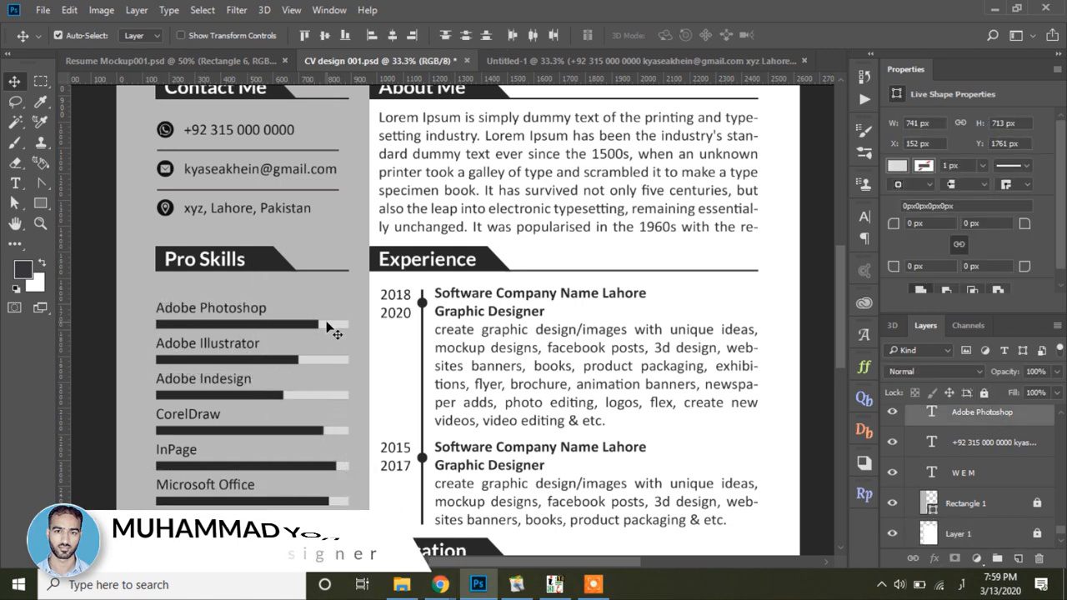
{"action": "left_click_drag", "start_coordinate": [331, 330], "coordinate": [486, 102]}
{"action": "left_click_drag", "start_coordinate": [261, 335], "coordinate": [267, 323]}
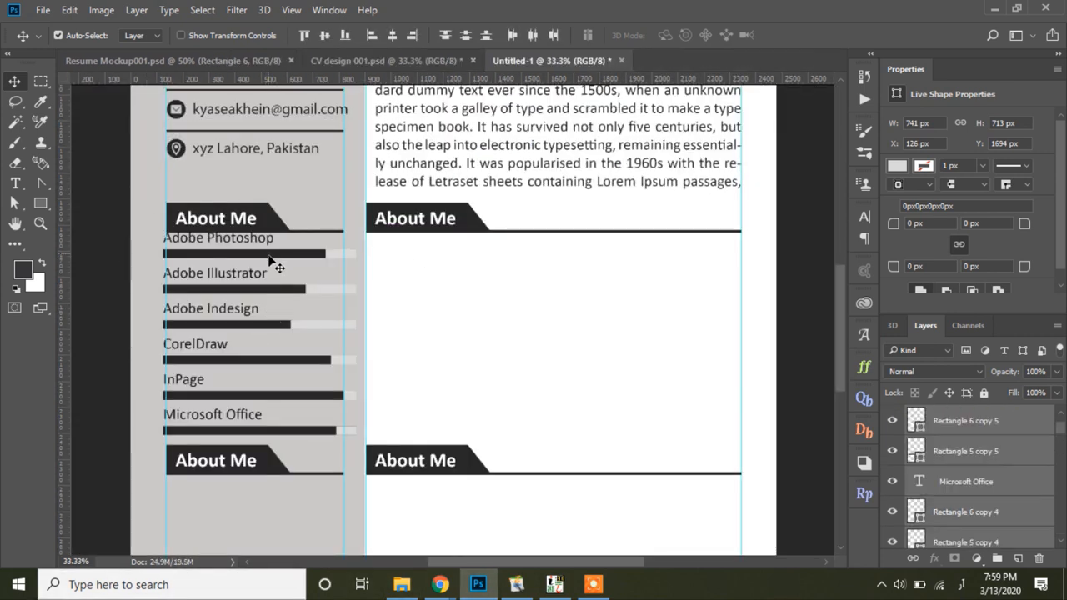
{"action": "left_click_drag", "start_coordinate": [270, 261], "coordinate": [270, 275]}
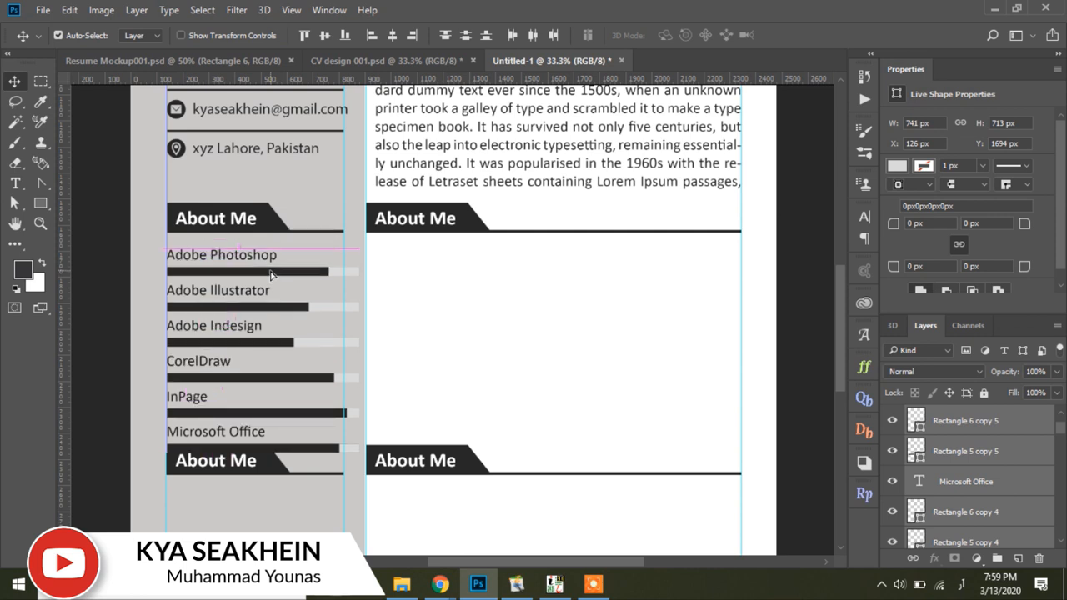
Step: Select the lower About Me heading, then all six skill bars and labels for transforming
{"action": "left_click", "coordinate": [250, 463]}
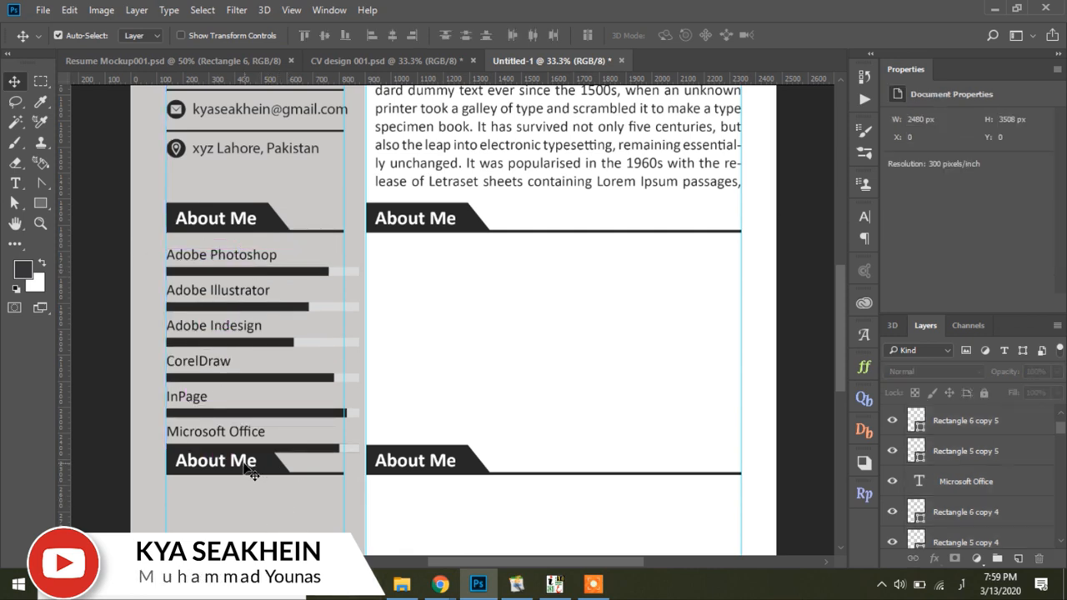
{"action": "left_click_drag", "start_coordinate": [255, 517], "coordinate": [277, 500]}
{"action": "left_click", "coordinate": [497, 523]}
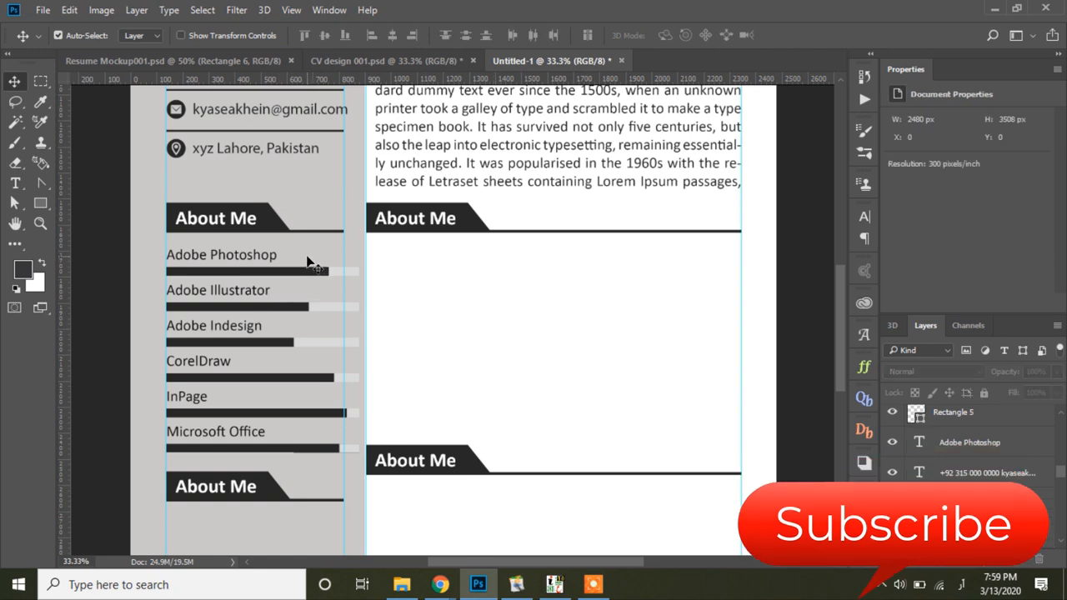
{"action": "left_click_drag", "start_coordinate": [300, 257], "coordinate": [350, 457]}
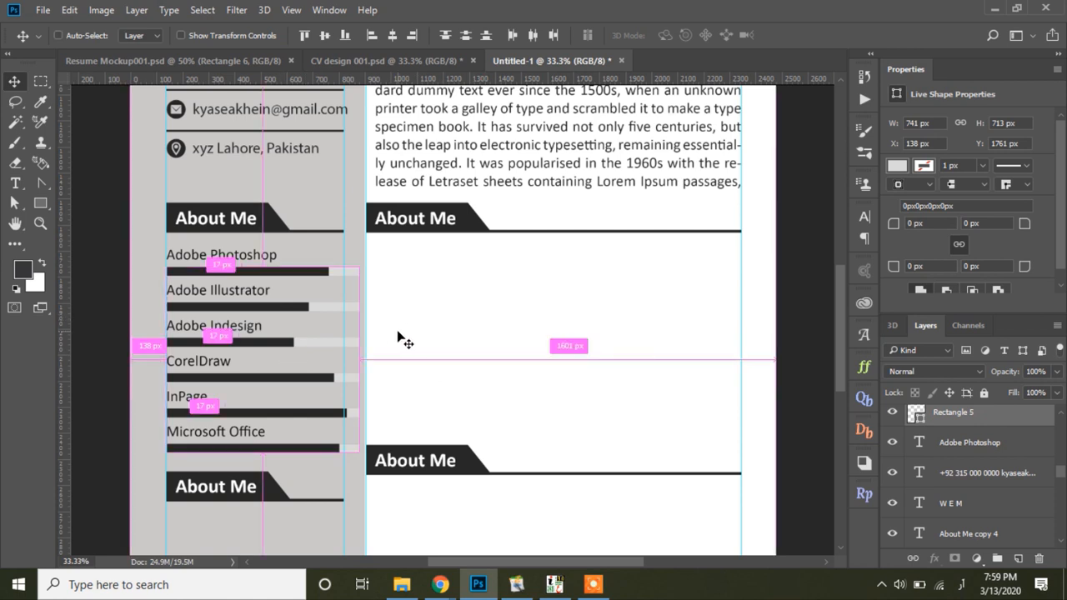
{"action": "key", "text": "ctrl+t"}
Step: Drag the skill bars' right handle in to about 697 px width and commit the transform
{"action": "left_click_drag", "start_coordinate": [355, 358], "coordinate": [345, 358]}
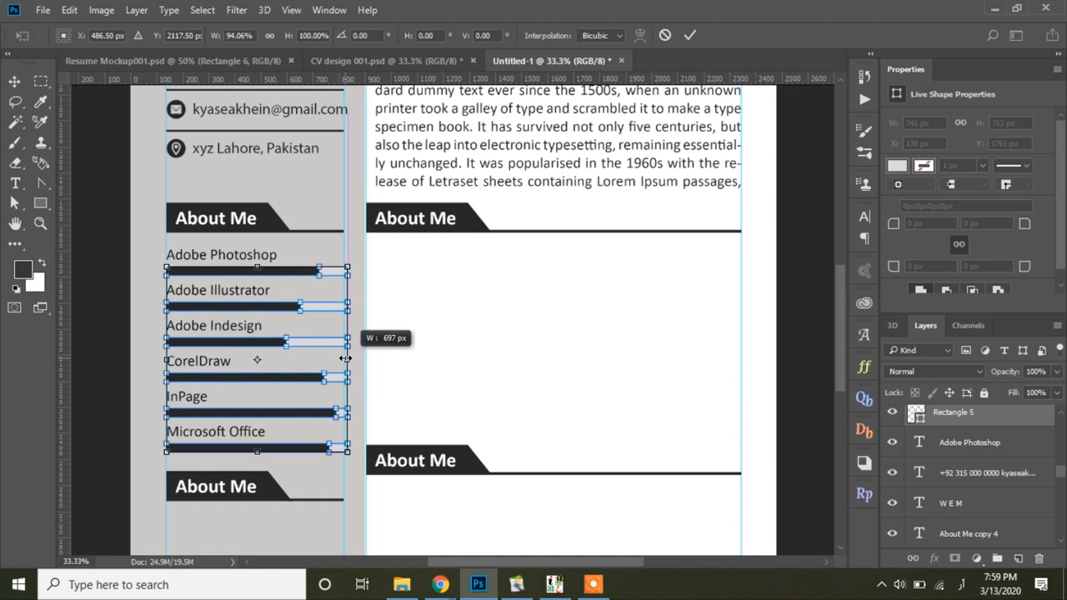
{"action": "left_click_drag", "start_coordinate": [345, 358], "coordinate": [340, 360]}
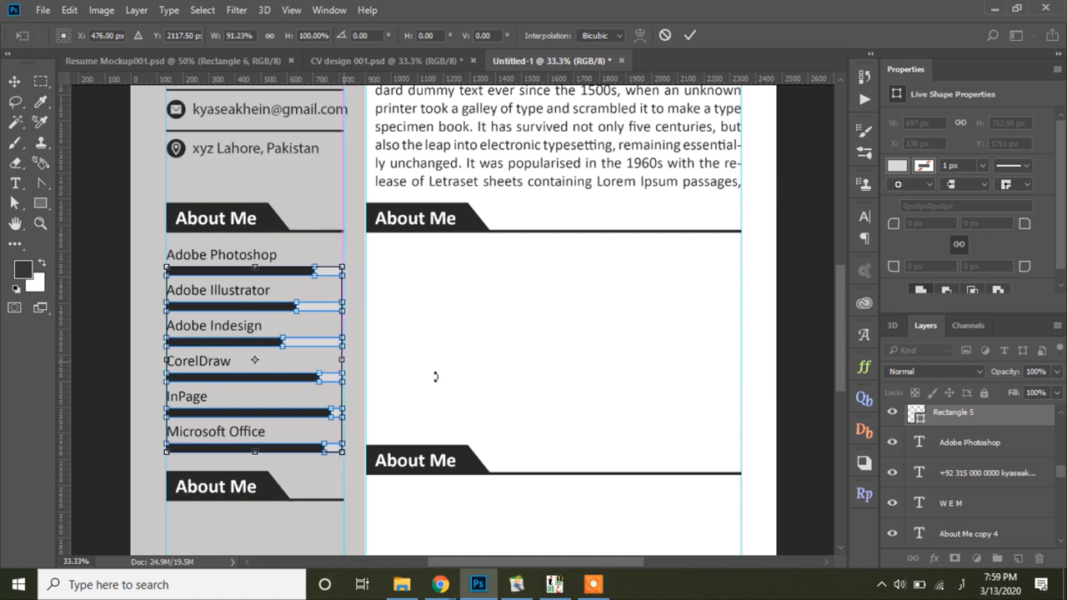
{"action": "left_click", "coordinate": [690, 35]}
{"action": "left_click", "coordinate": [519, 374]}
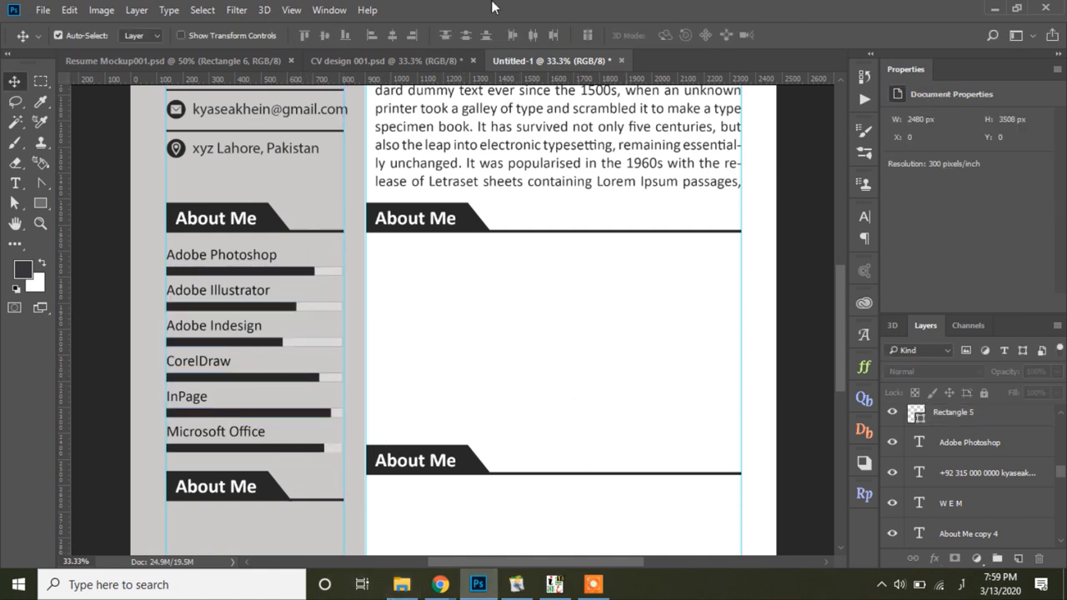
{"action": "left_click", "coordinate": [404, 60]}
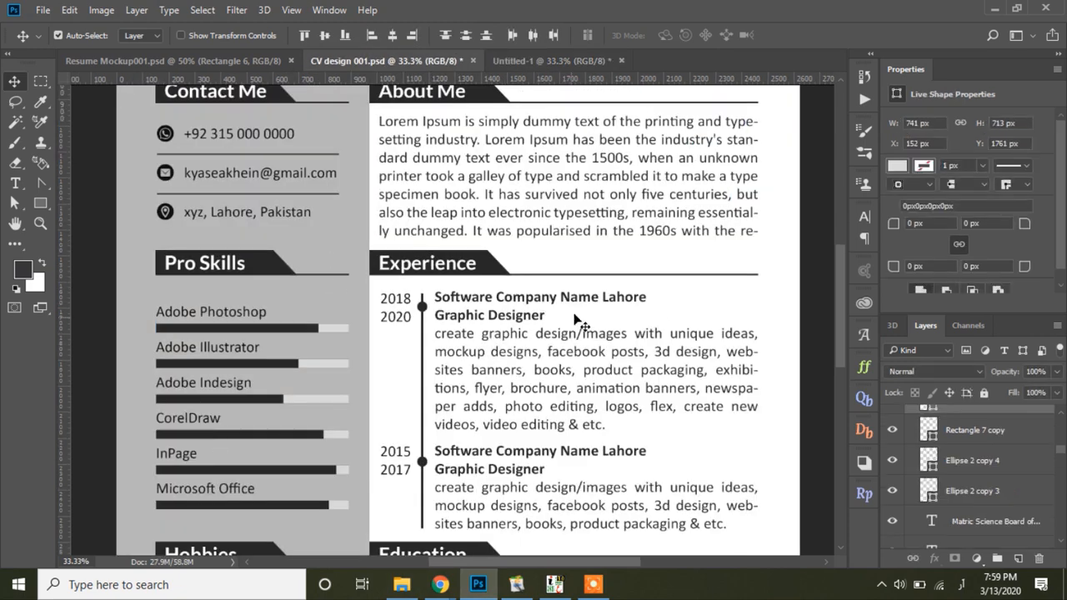
Step: Copy 'Experience' from the design and paste it over the top main-column About Me heading
{"action": "left_click_drag", "start_coordinate": [575, 372], "coordinate": [486, 282]}
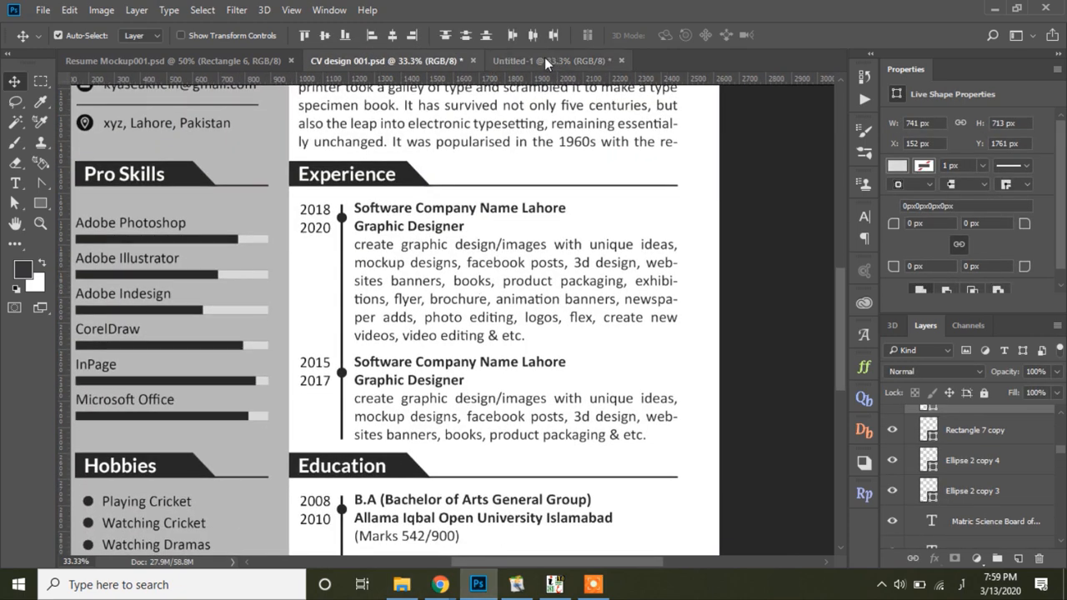
{"action": "left_click", "coordinate": [17, 185]}
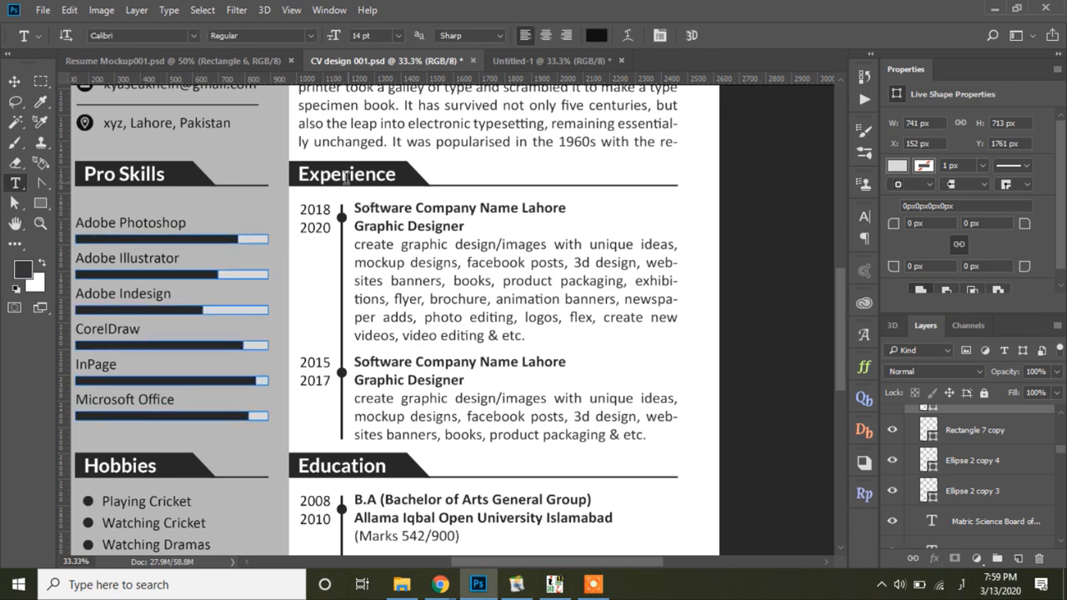
{"action": "left_click", "coordinate": [395, 180]}
{"action": "key", "text": "ctrl+a"}
{"action": "key", "text": "ctrl+c"}
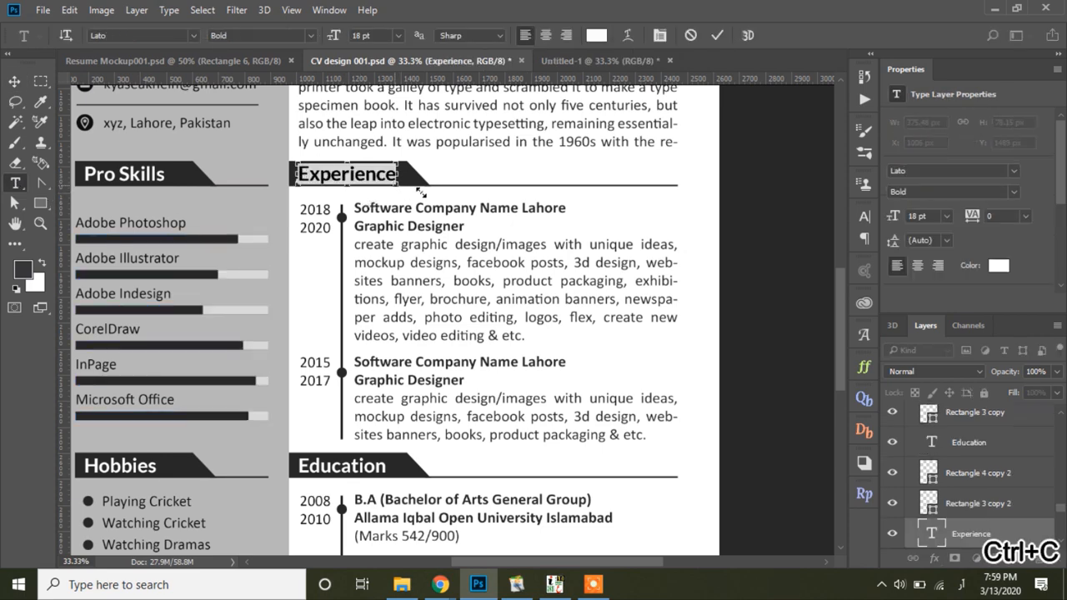
{"action": "left_click", "coordinate": [654, 60]}
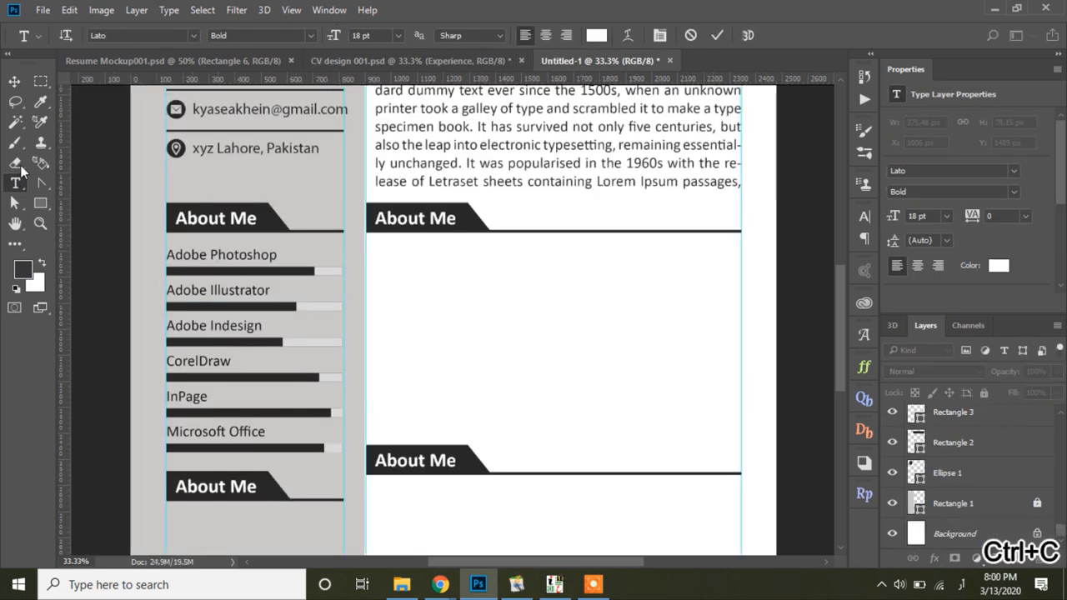
{"action": "left_click", "coordinate": [409, 218]}
{"action": "key", "text": "ctrl+v"}
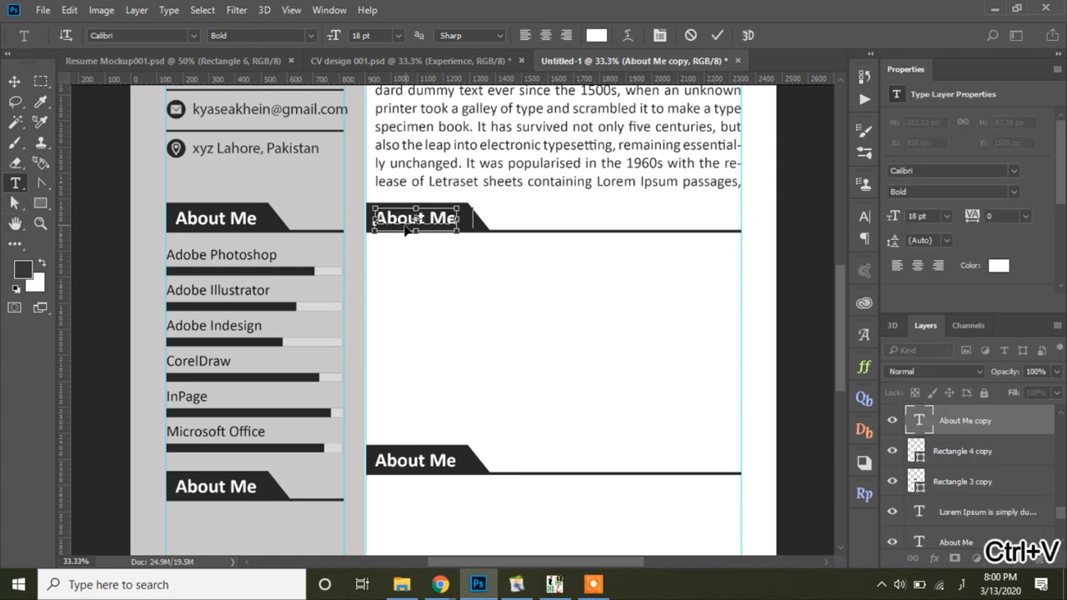
{"action": "left_click", "coordinate": [600, 354]}
{"action": "left_click", "coordinate": [401, 385]}
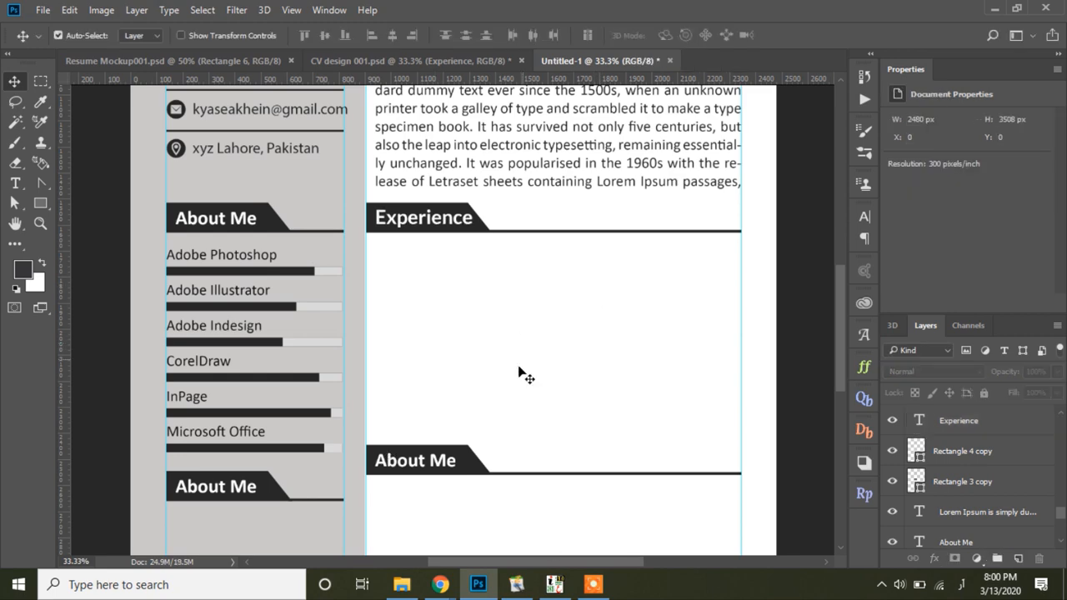
Step: Drag both job entries from CV design 001.psd under the new Experience heading
{"action": "left_click", "coordinate": [457, 59]}
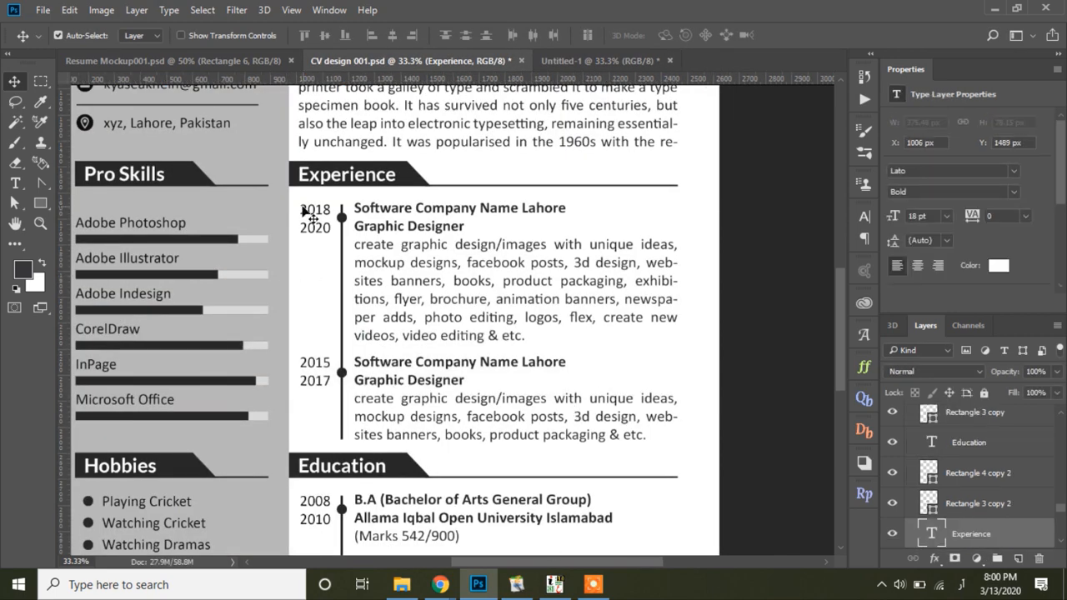
{"action": "left_click_drag", "start_coordinate": [298, 200], "coordinate": [527, 439]}
{"action": "left_click_drag", "start_coordinate": [498, 204], "coordinate": [509, 302]}
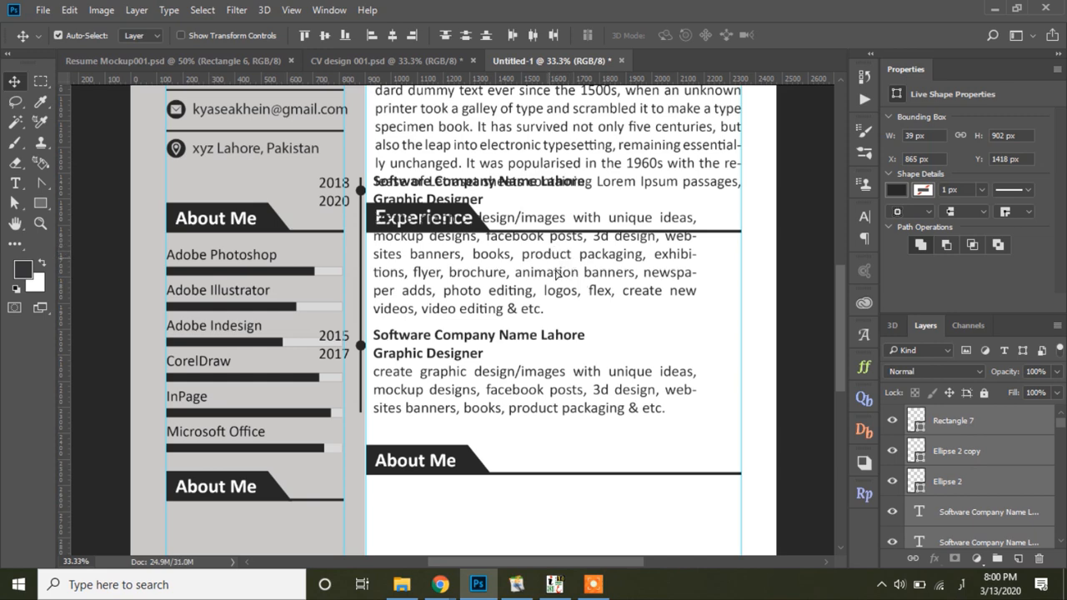
{"action": "left_click_drag", "start_coordinate": [556, 273], "coordinate": [600, 324]}
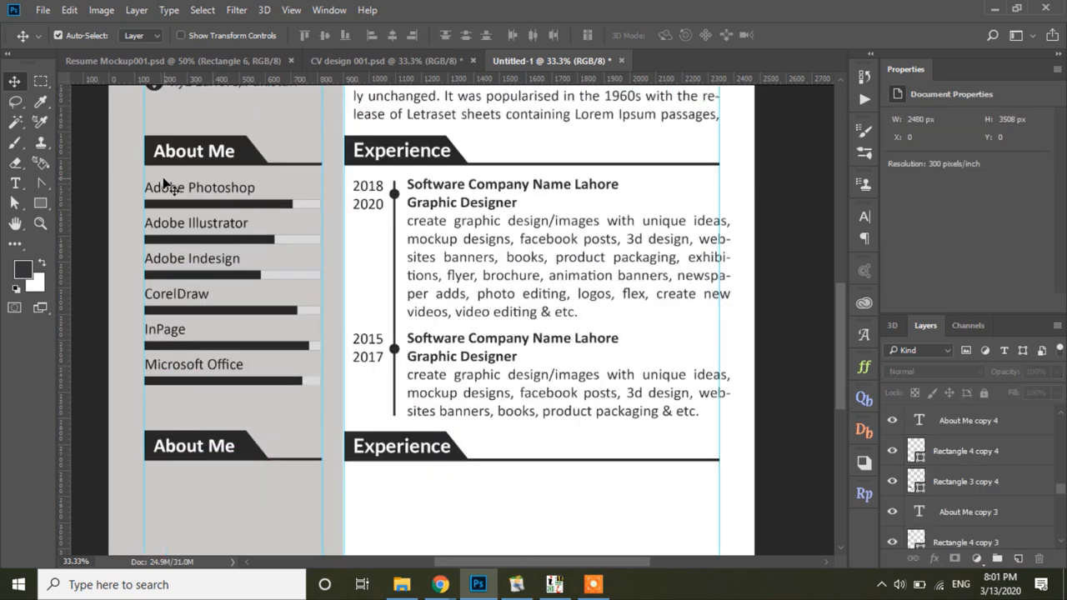
{"action": "left_click_drag", "start_coordinate": [142, 174], "coordinate": [317, 405]}
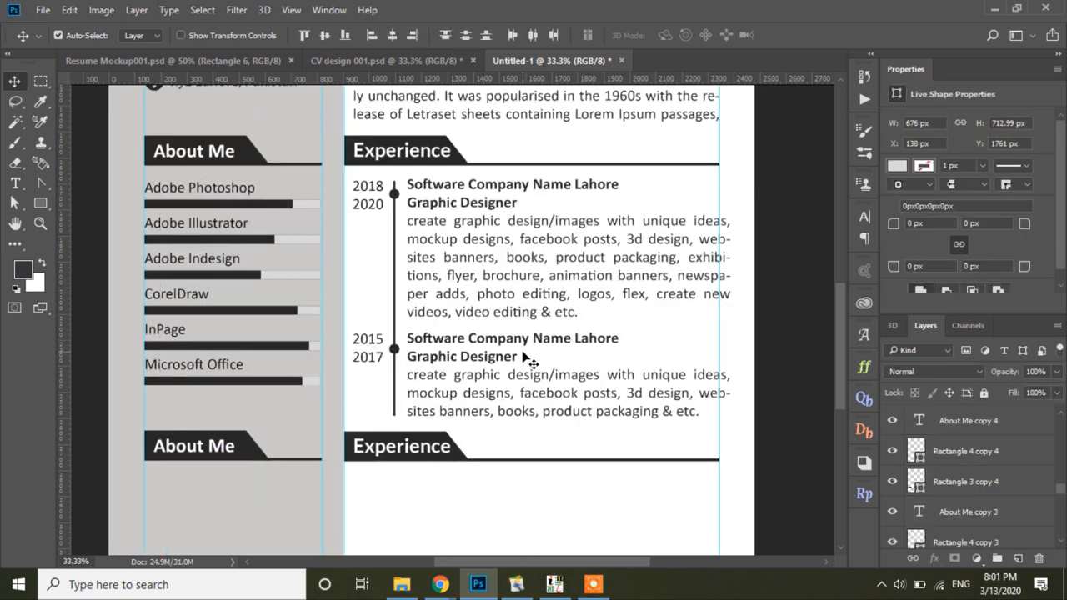
{"action": "left_click", "coordinate": [383, 60]}
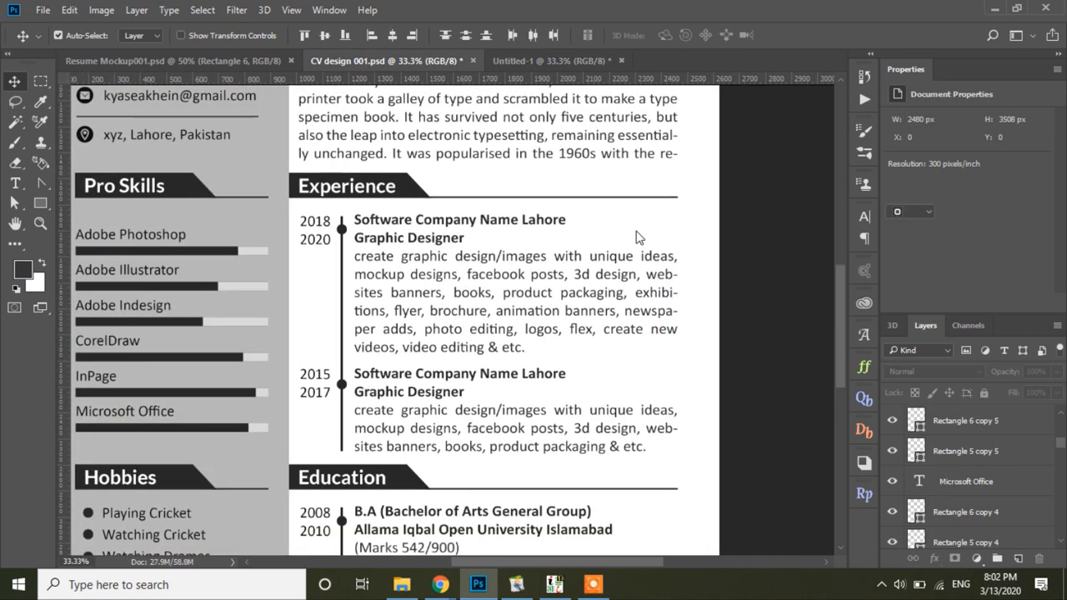
Step: Copy the B.A, F.A and Matric timeline entries beneath the second Experience heading
{"action": "left_click", "coordinate": [342, 299]}
{"action": "scroll", "coordinate": [398, 281], "scroll_direction": "down", "scroll_amount": 5}
{"action": "scroll", "coordinate": [398, 282], "scroll_direction": "left", "scroll_amount": 1}
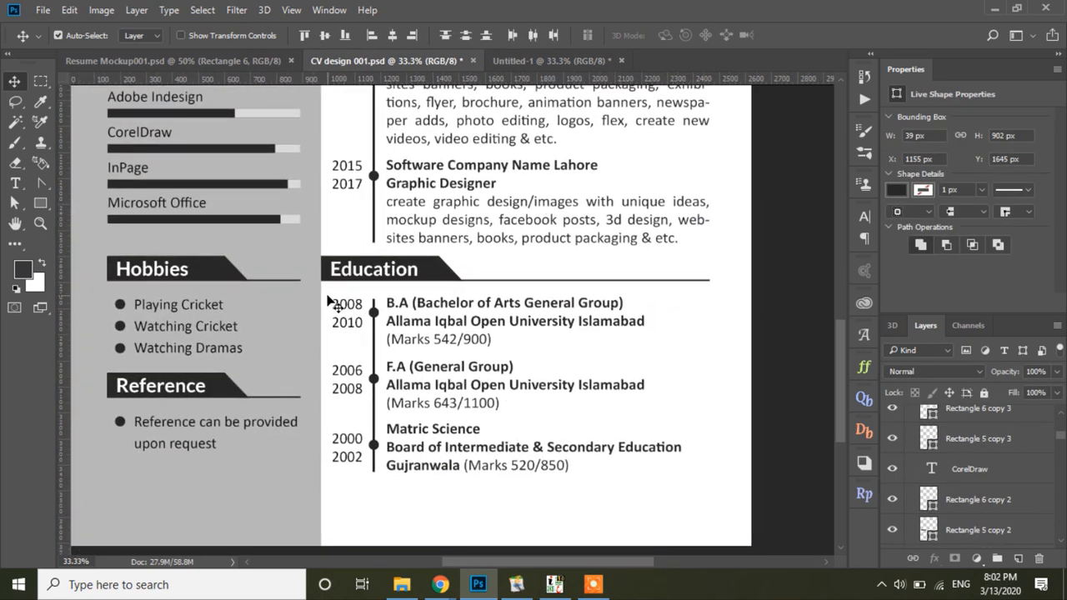
{"action": "left_click", "coordinate": [373, 310]}
{"action": "left_click_drag", "start_coordinate": [504, 303], "coordinate": [564, 495]}
{"action": "scroll", "coordinate": [564, 495], "scroll_direction": "down", "scroll_amount": 5}
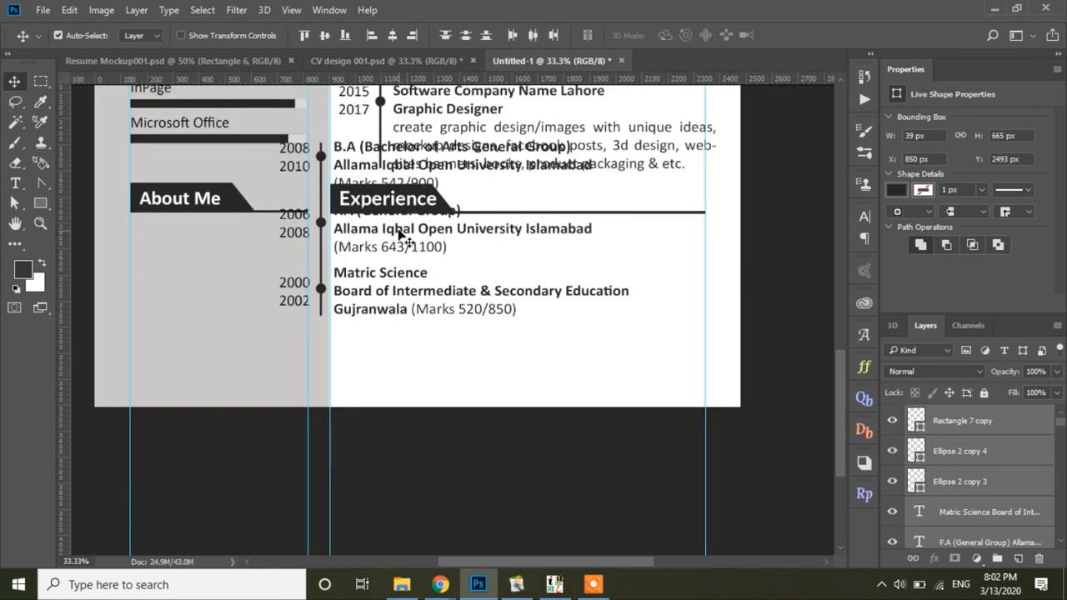
{"action": "left_click_drag", "start_coordinate": [406, 241], "coordinate": [467, 314]}
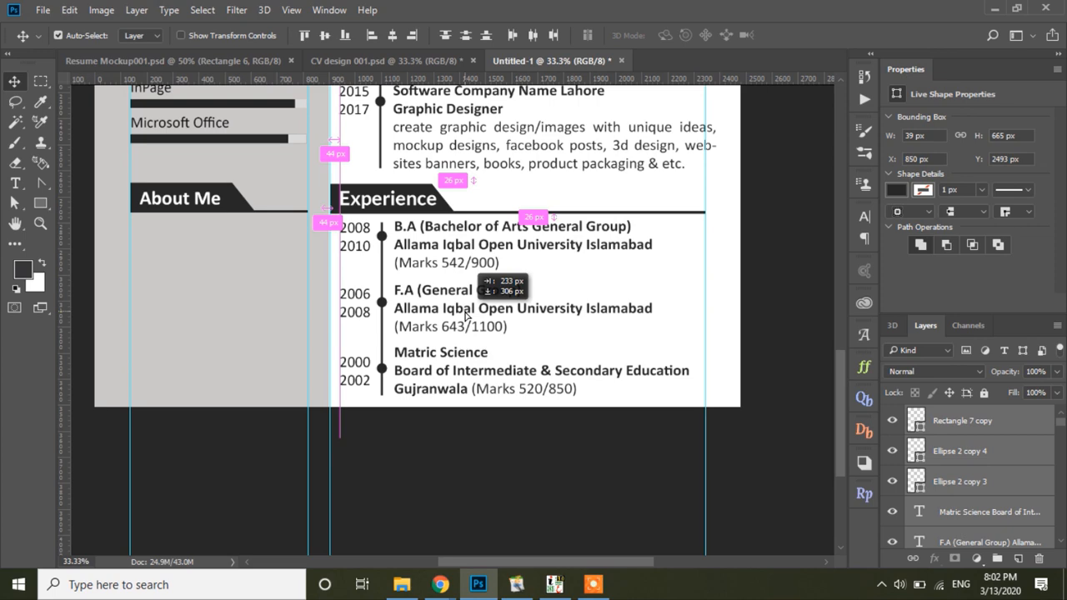
{"action": "left_click_drag", "start_coordinate": [467, 314], "coordinate": [467, 313]}
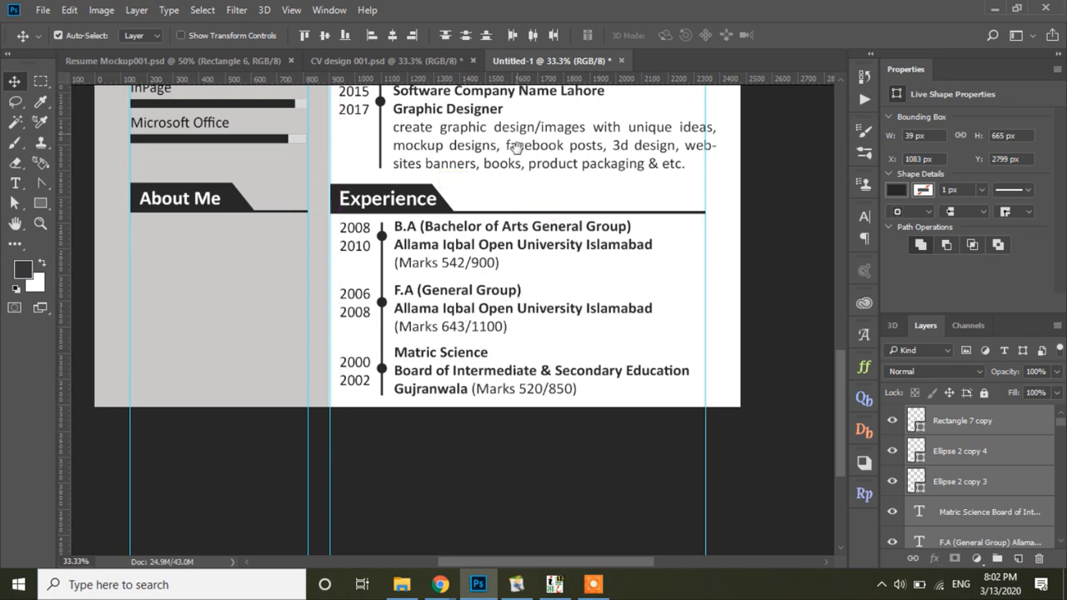
{"action": "left_click_drag", "start_coordinate": [517, 146], "coordinate": [505, 218]}
Step: Nudge the lower timeline section up one pixel and zoom out to see the page
{"action": "left_click", "coordinate": [319, 261]}
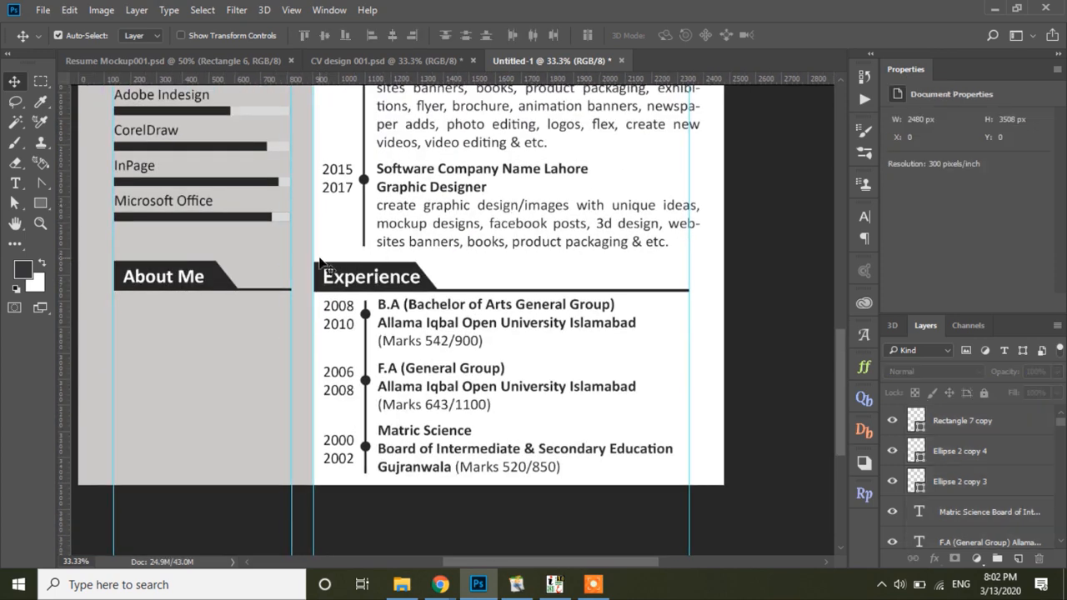
{"action": "left_click_drag", "start_coordinate": [319, 260], "coordinate": [579, 469]}
{"action": "key", "text": "Up"}
{"action": "key", "text": "Up"}
{"action": "key", "text": "Up"}
{"action": "key", "text": "Up"}
{"action": "key", "text": "Up"}
{"action": "key", "text": "Up"}
{"action": "key", "text": "Up"}
{"action": "key", "text": "Up"}
{"action": "key", "text": "Up"}
{"action": "key", "text": "Up"}
{"action": "key", "text": "Up"}
{"action": "key", "text": "Up"}
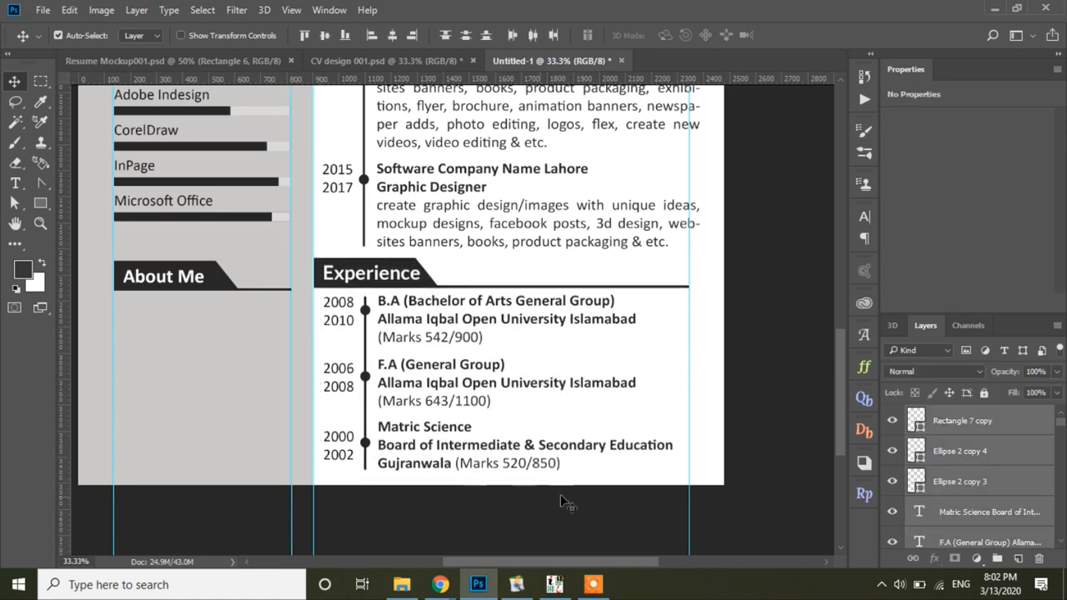
{"action": "left_click_drag", "start_coordinate": [527, 194], "coordinate": [498, 379]}
{"action": "left_click_drag", "start_coordinate": [526, 118], "coordinate": [514, 336]}
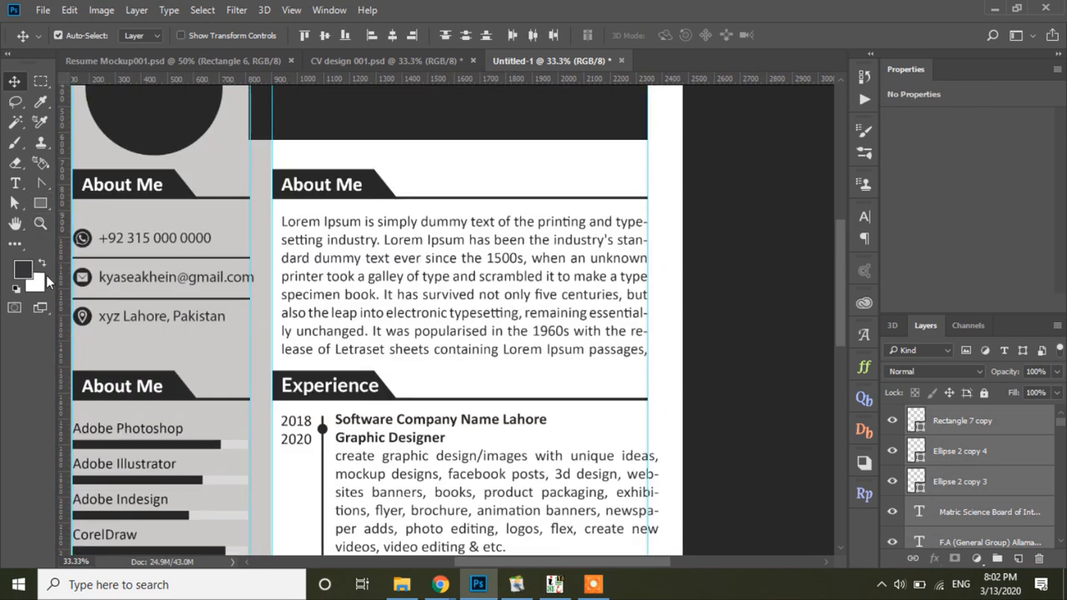
{"action": "key", "text": "z"}
{"action": "left_click", "coordinate": [521, 325], "text": "alt"}
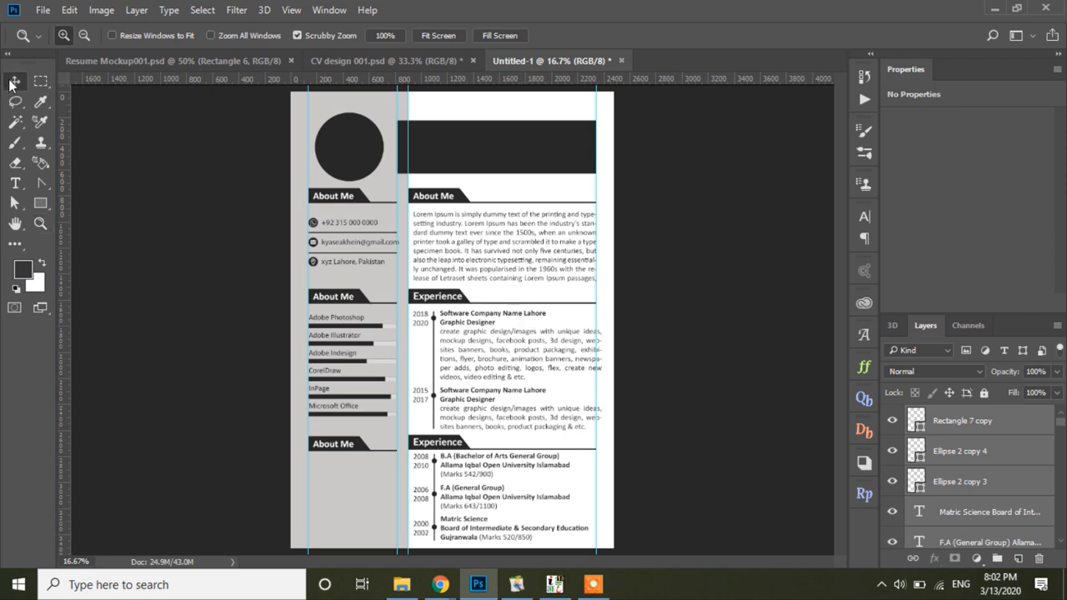
Step: Shift the whole layout up three Shift+Up nudges, then the lower timeline down one
{"action": "left_click", "coordinate": [13, 82]}
{"action": "left_click_drag", "start_coordinate": [300, 107], "coordinate": [588, 549]}
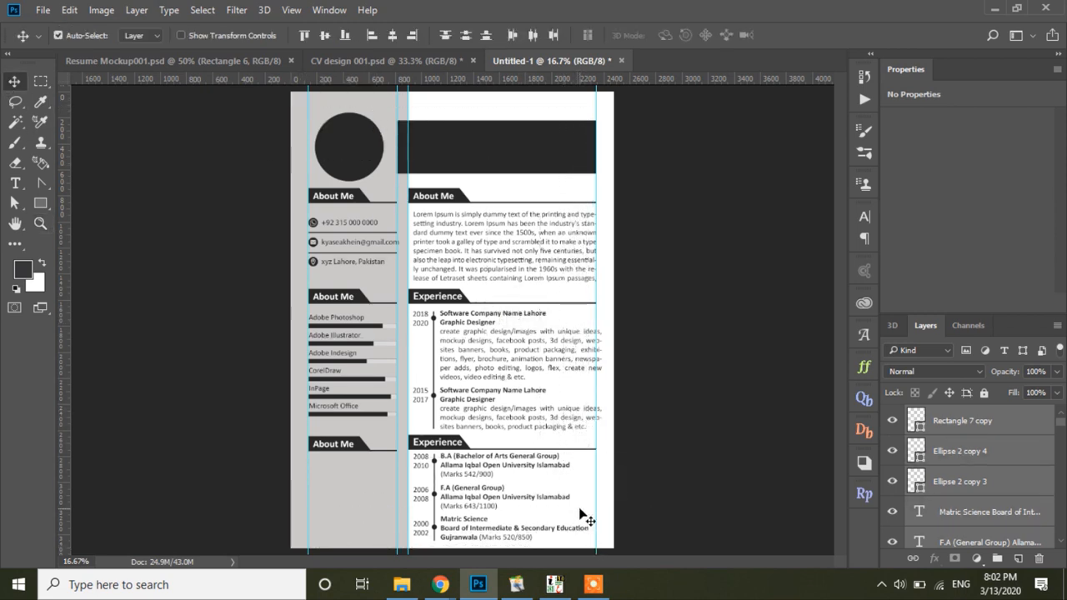
{"action": "key", "text": "shift+Up"}
{"action": "key", "text": "shift+Up"}
{"action": "key", "text": "shift+Up"}
{"action": "key", "text": "shift+Up"}
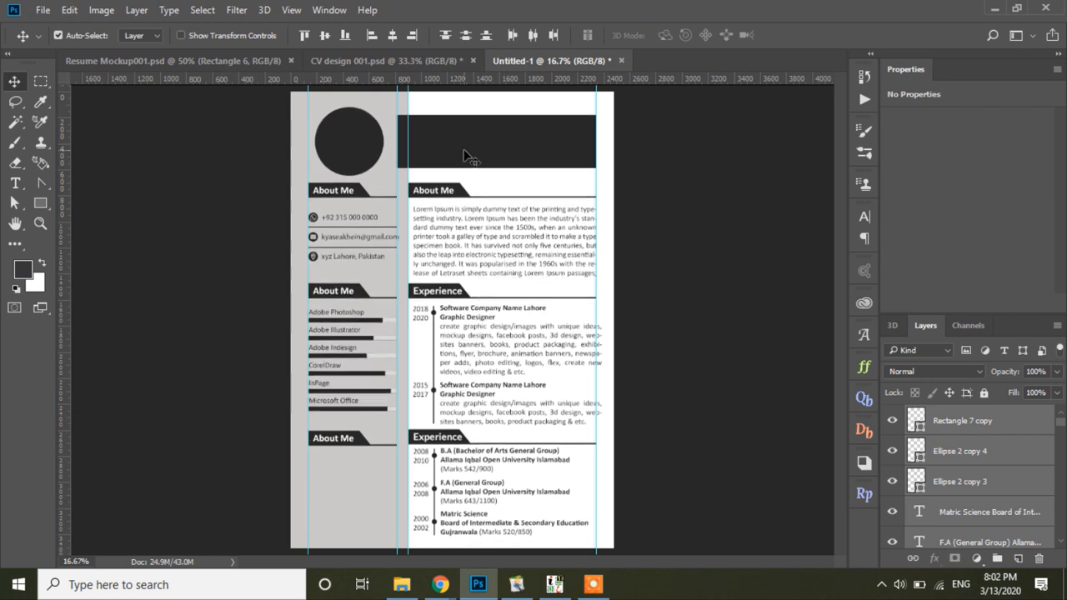
{"action": "key", "text": "shift+Up"}
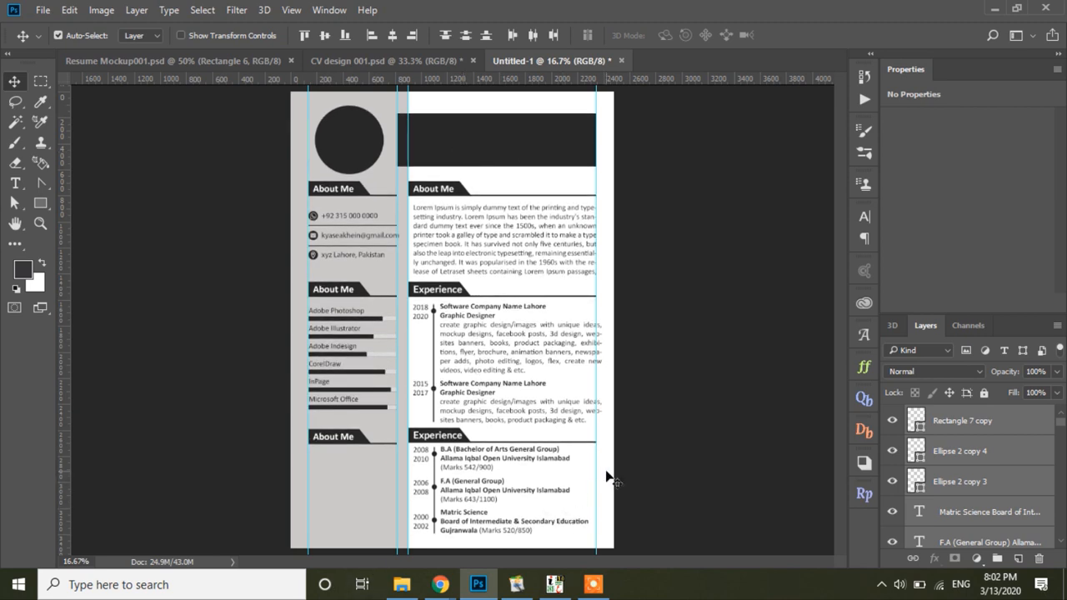
{"action": "key", "text": "shift+Up"}
{"action": "left_click_drag", "start_coordinate": [412, 445], "coordinate": [517, 540]}
{"action": "key", "text": "shift+Down"}
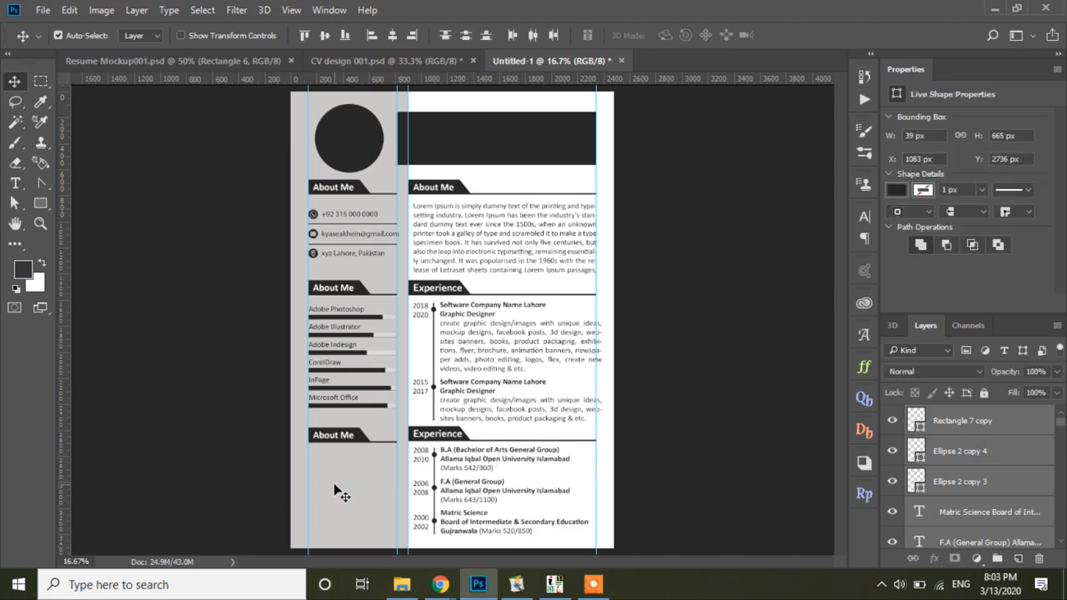
Step: Copy 'Education' from the design and paste it over the second Experience heading
{"action": "left_click", "coordinate": [341, 496]}
{"action": "left_click", "coordinate": [337, 61]}
{"action": "key", "text": "t"}
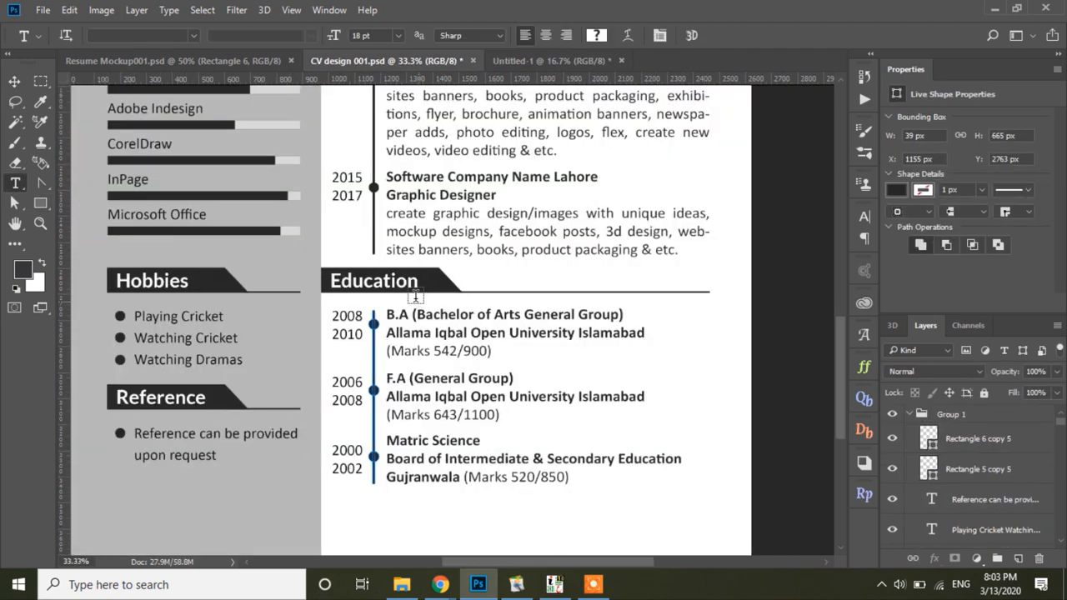
{"action": "left_click", "coordinate": [415, 287]}
{"action": "key", "text": "ctrl+a"}
{"action": "key", "text": "ctrl+c"}
{"action": "left_click", "coordinate": [570, 60]}
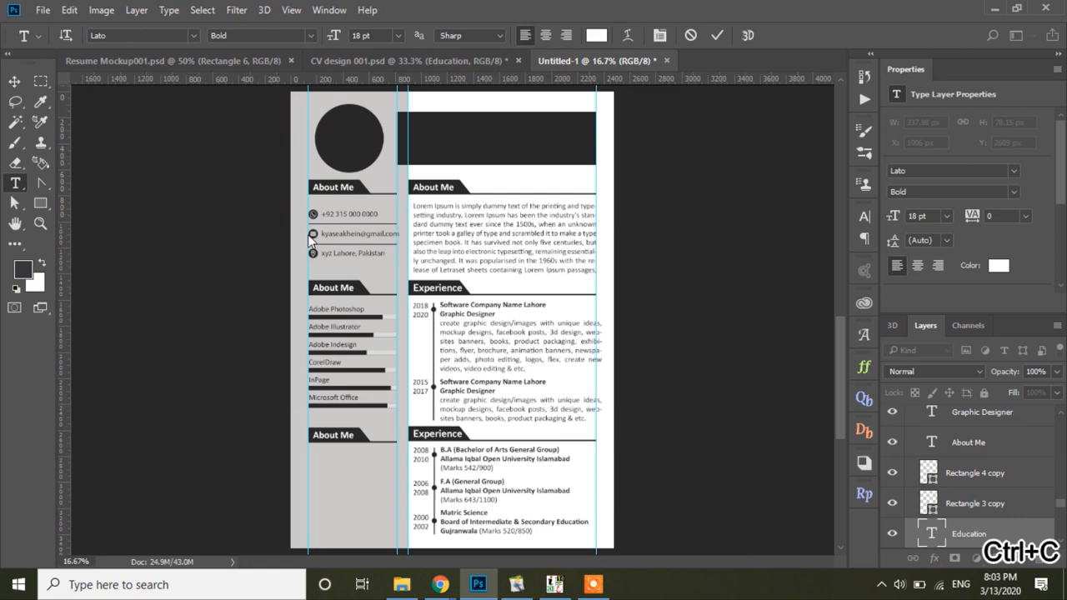
{"action": "left_click", "coordinate": [15, 81]}
{"action": "double_click", "coordinate": [437, 434]}
{"action": "key", "text": "ctrl+v"}
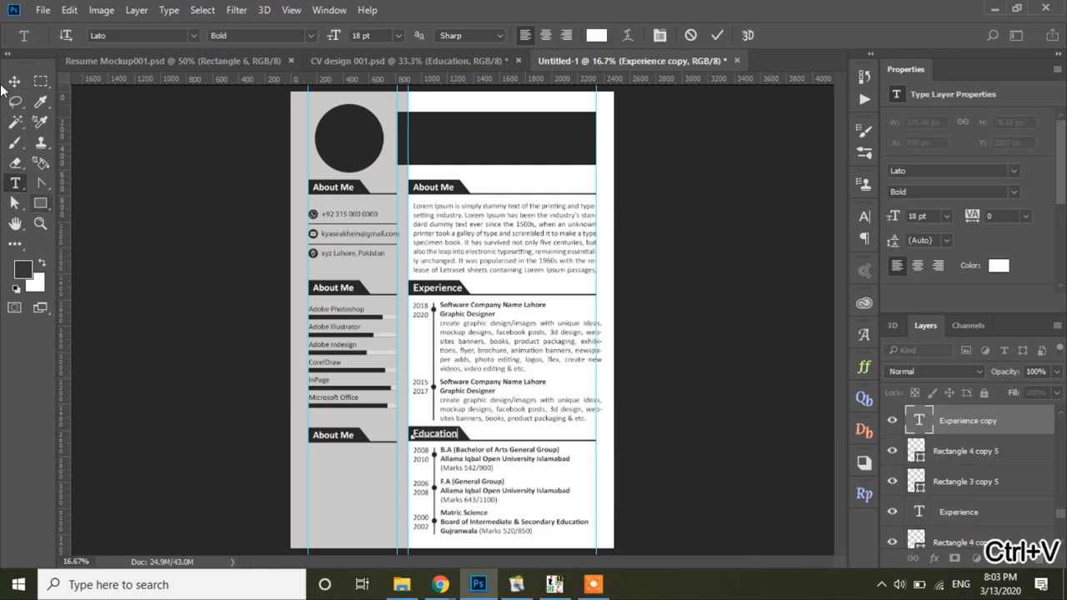
Step: Select the hobbies and reference section layers in CV design 001.psd
{"action": "left_click", "coordinate": [400, 61]}
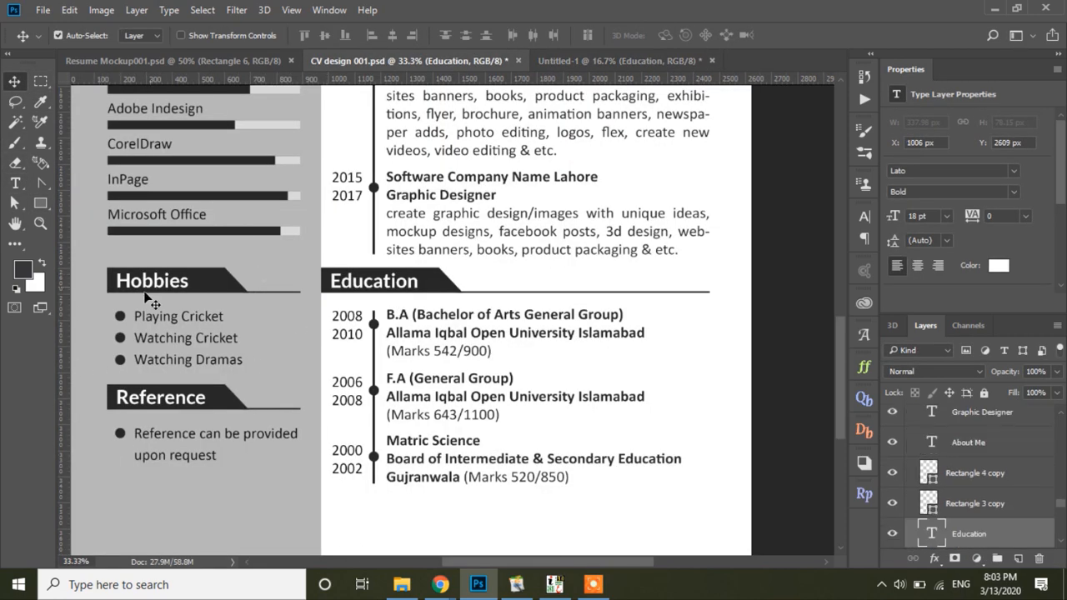
{"action": "left_click", "coordinate": [205, 333]}
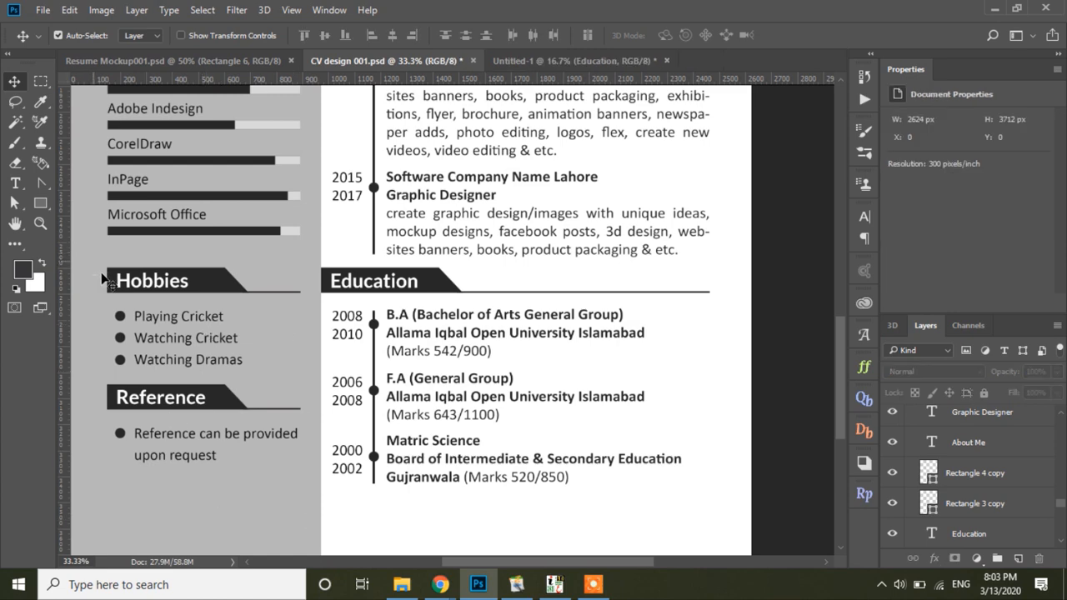
{"action": "left_click_drag", "start_coordinate": [93, 245], "coordinate": [373, 433]}
{"action": "left_click", "coordinate": [577, 63]}
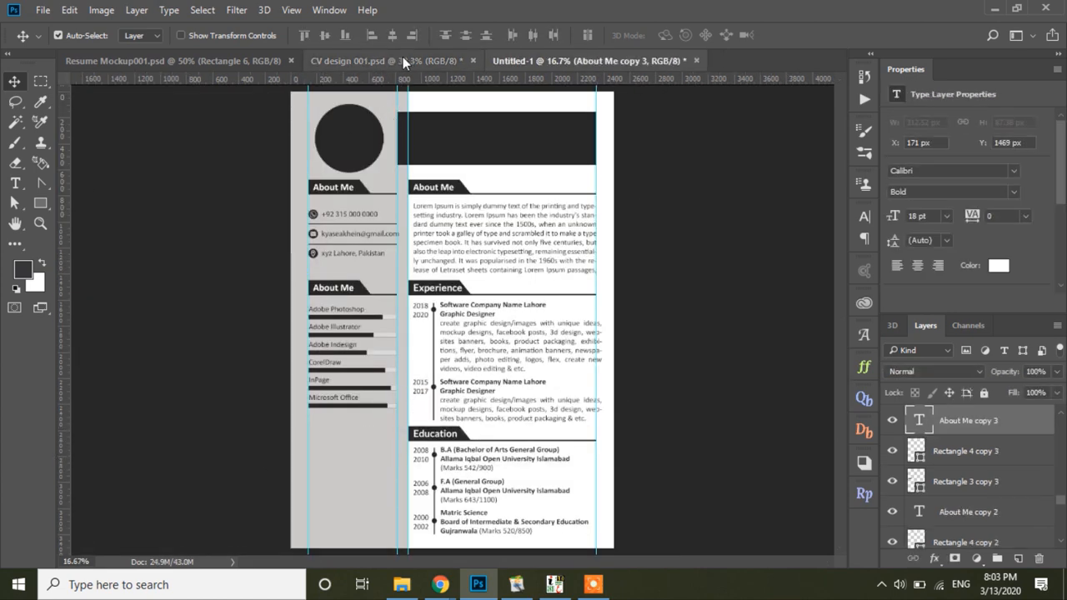
Step: Undo the last change and drag the three-item hobbies list into the new CV's sidebar
{"action": "left_click", "coordinate": [403, 58]}
{"action": "left_click", "coordinate": [547, 62]}
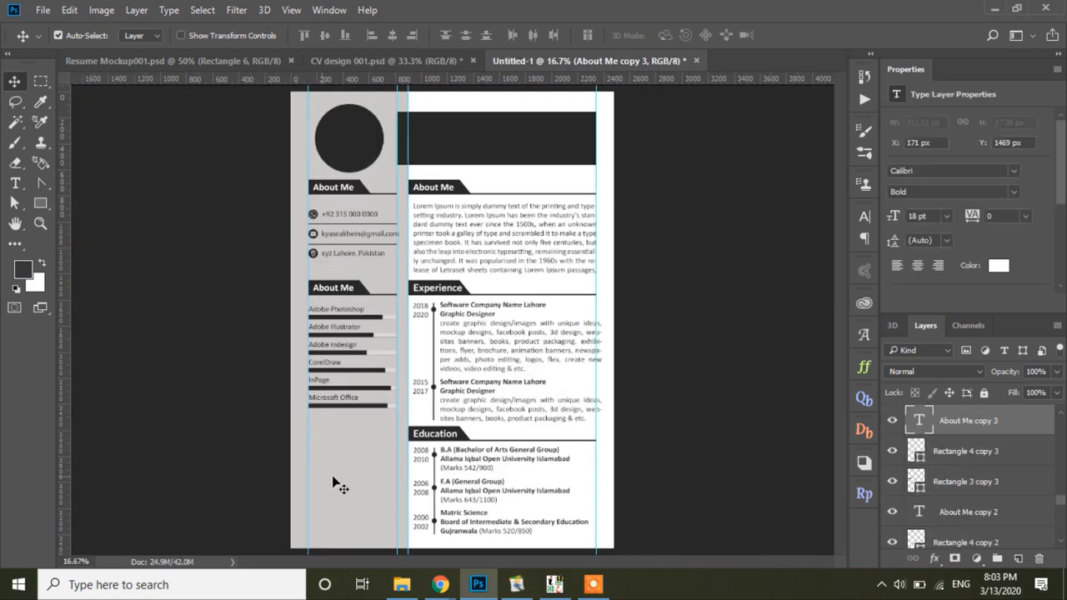
{"action": "key", "text": "ctrl+z"}
{"action": "key", "text": "ctrl+z"}
{"action": "key", "text": "ctrl+z"}
{"action": "left_click", "coordinate": [364, 59]}
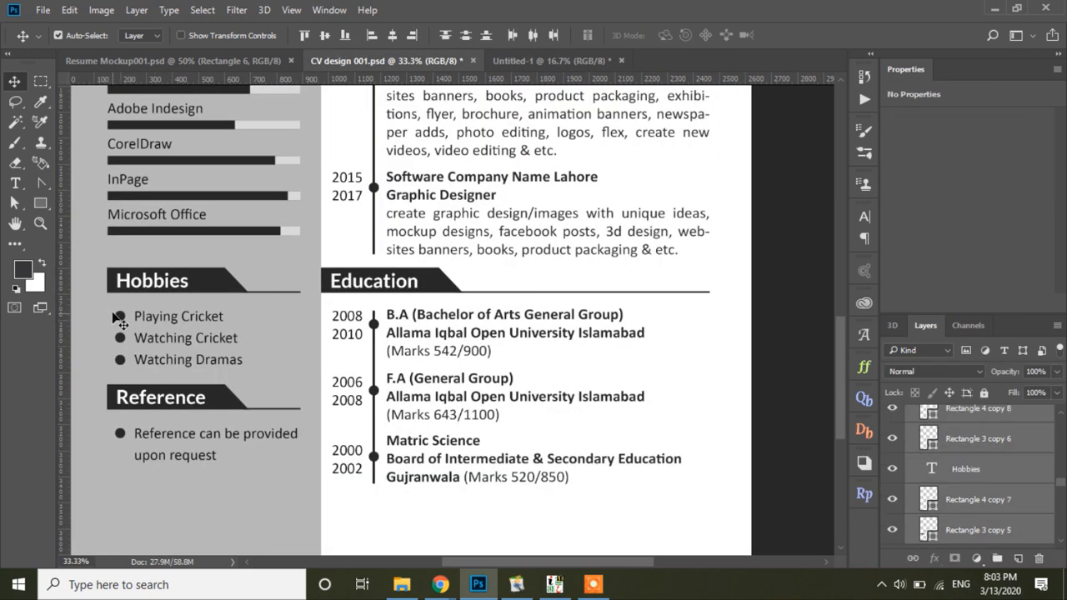
{"action": "left_click_drag", "start_coordinate": [109, 306], "coordinate": [225, 371]}
{"action": "left_click_drag", "start_coordinate": [211, 316], "coordinate": [361, 502]}
{"action": "left_click", "coordinate": [362, 512]}
Step: Duplicate the About Me heading below the hobbies and bring the reference note under it
{"action": "left_click", "coordinate": [362, 527]}
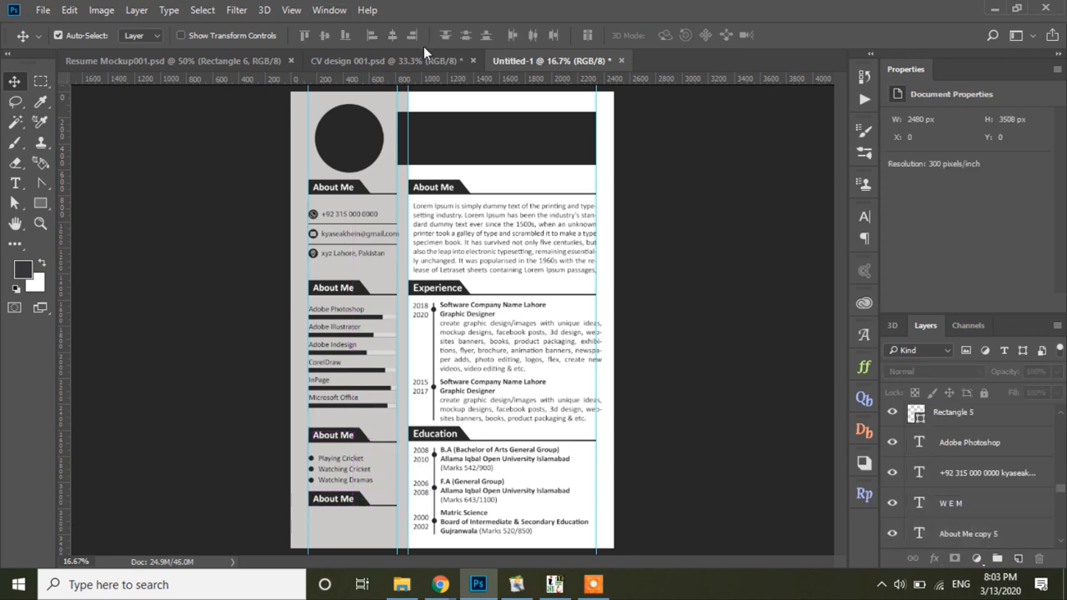
{"action": "left_click", "coordinate": [424, 60]}
{"action": "left_click_drag", "start_coordinate": [160, 435], "coordinate": [195, 421]}
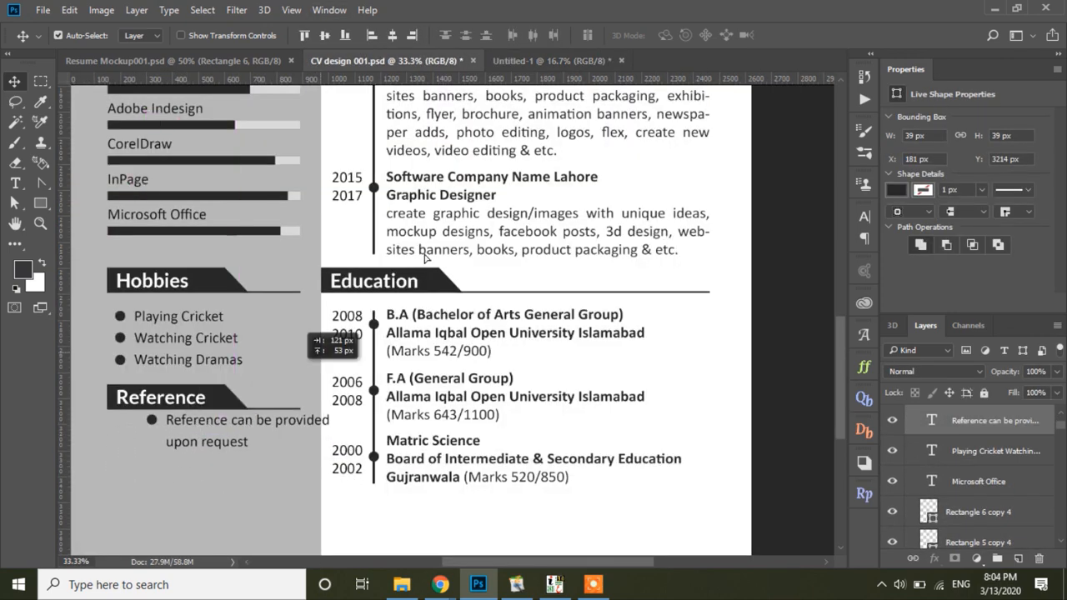
{"action": "left_click_drag", "start_coordinate": [424, 257], "coordinate": [355, 523]}
{"action": "left_click", "coordinate": [392, 60]}
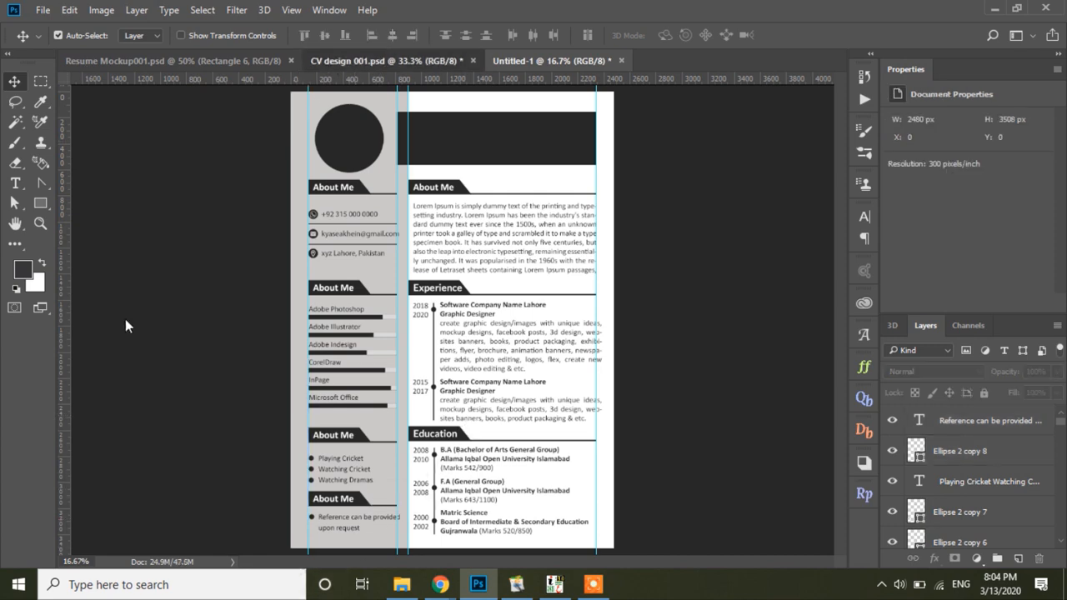
Step: Copy 'Hobbies' from the design and select the About Me heading above the hobbies list
{"action": "key", "text": "t"}
{"action": "left_click", "coordinate": [192, 293]}
{"action": "key", "text": "ctrl+a"}
{"action": "key", "text": "ctrl+c"}
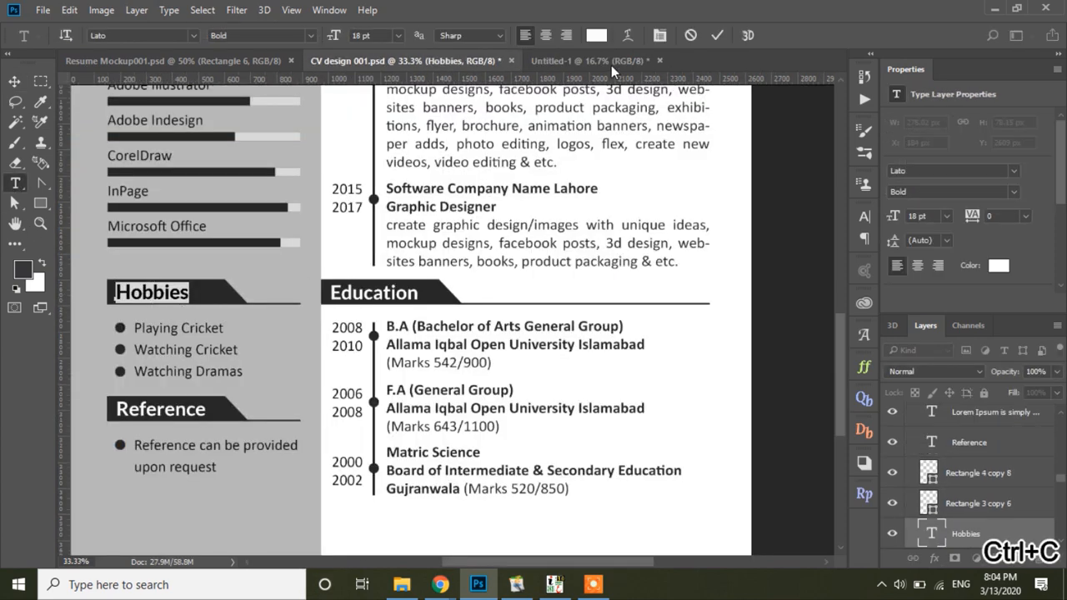
{"action": "left_click", "coordinate": [611, 65]}
{"action": "left_click", "coordinate": [336, 435]}
{"action": "key", "text": "ctrl+a"}
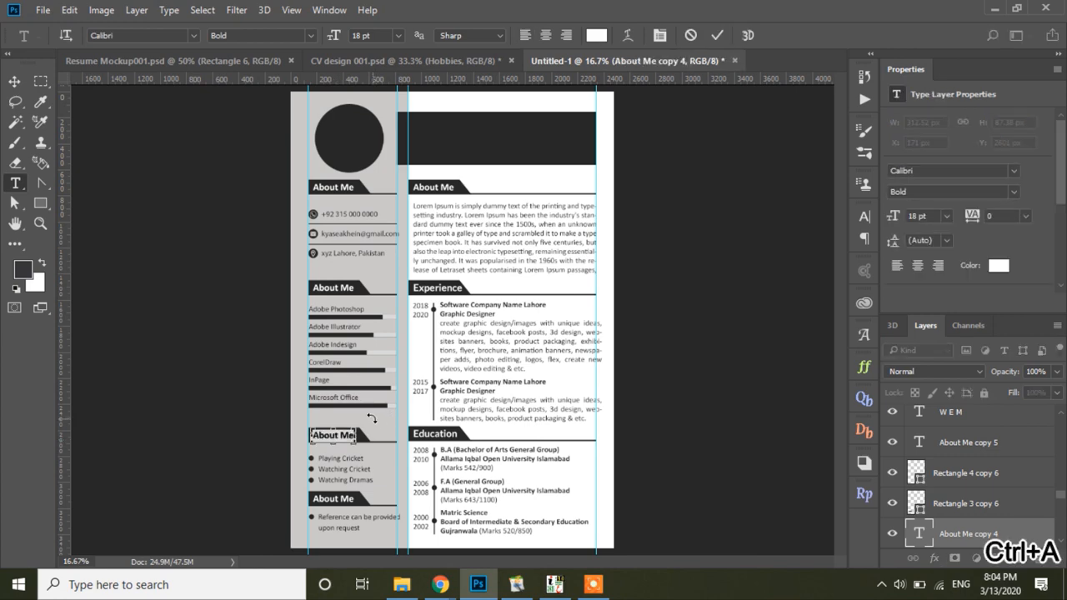
Step: Copy 'Reference' and apply it to the lowest About Me heading above the note
{"action": "left_click", "coordinate": [392, 60]}
{"action": "left_click", "coordinate": [161, 409]}
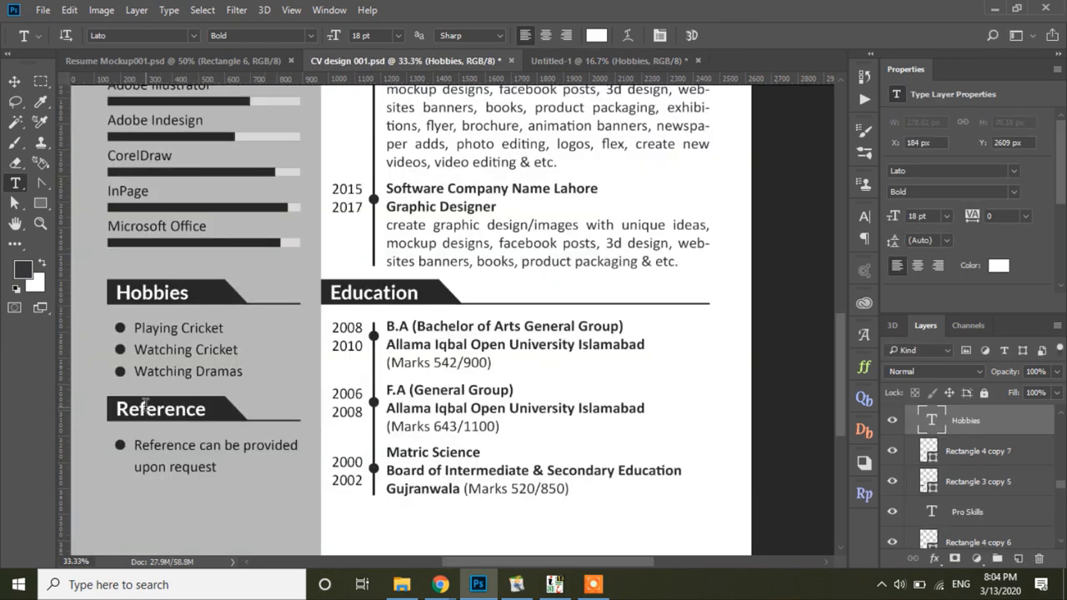
{"action": "key", "text": "ctrl+a"}
{"action": "key", "text": "ctrl+c"}
{"action": "key", "text": "ctrl+Tab"}
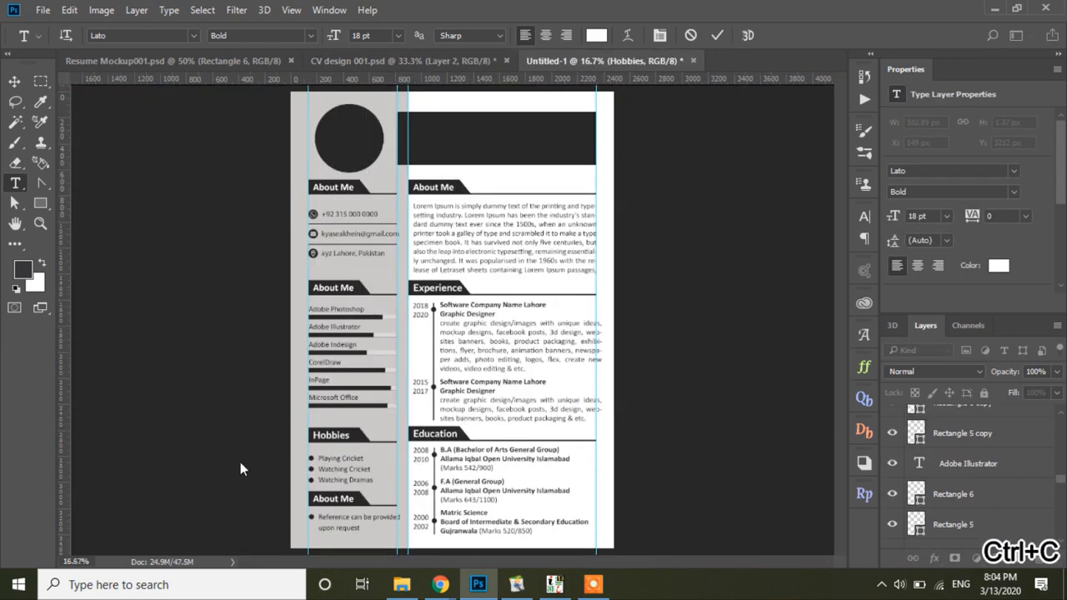
{"action": "left_click", "coordinate": [342, 494]}
{"action": "key", "text": "ctrl+a"}
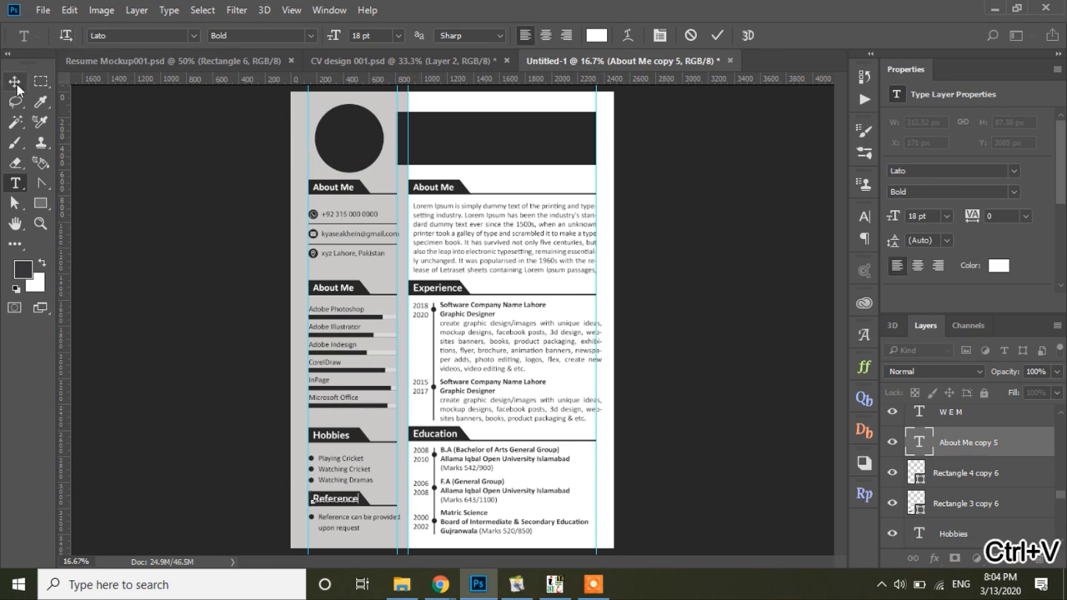
{"action": "left_click", "coordinate": [17, 87]}
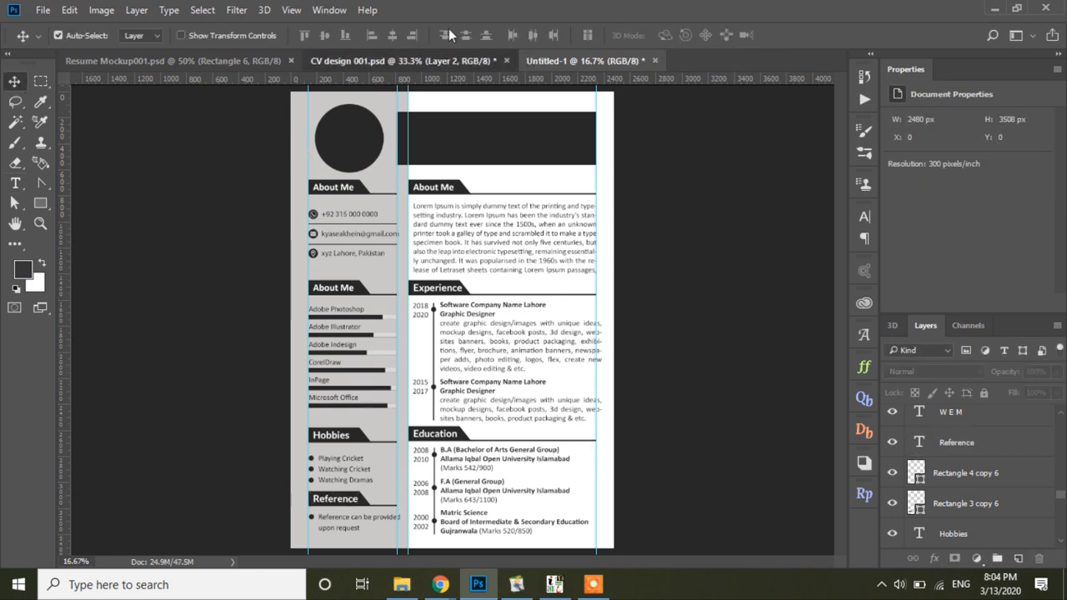
Step: Replace the skills section's About Me heading with 'Pro Skills' copied from the design
{"action": "left_click", "coordinate": [400, 60]}
{"action": "scroll", "coordinate": [381, 245], "scroll_direction": "up", "scroll_amount": 3}
{"action": "left_click", "coordinate": [16, 183]}
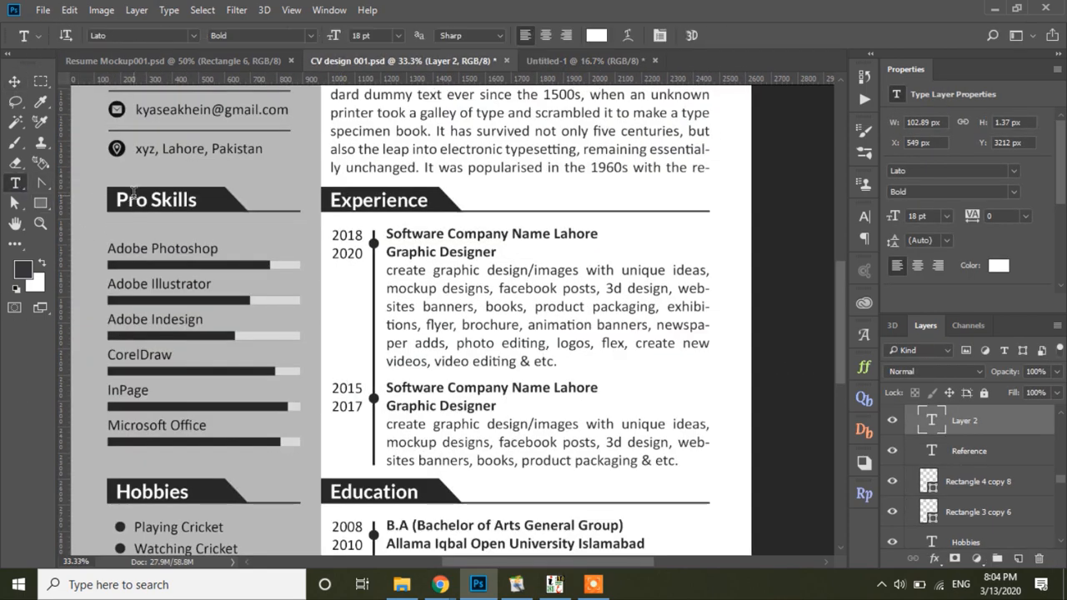
{"action": "left_click", "coordinate": [158, 200]}
{"action": "key", "text": "ctrl+a"}
{"action": "key", "text": "ctrl+c"}
{"action": "left_click", "coordinate": [604, 60]}
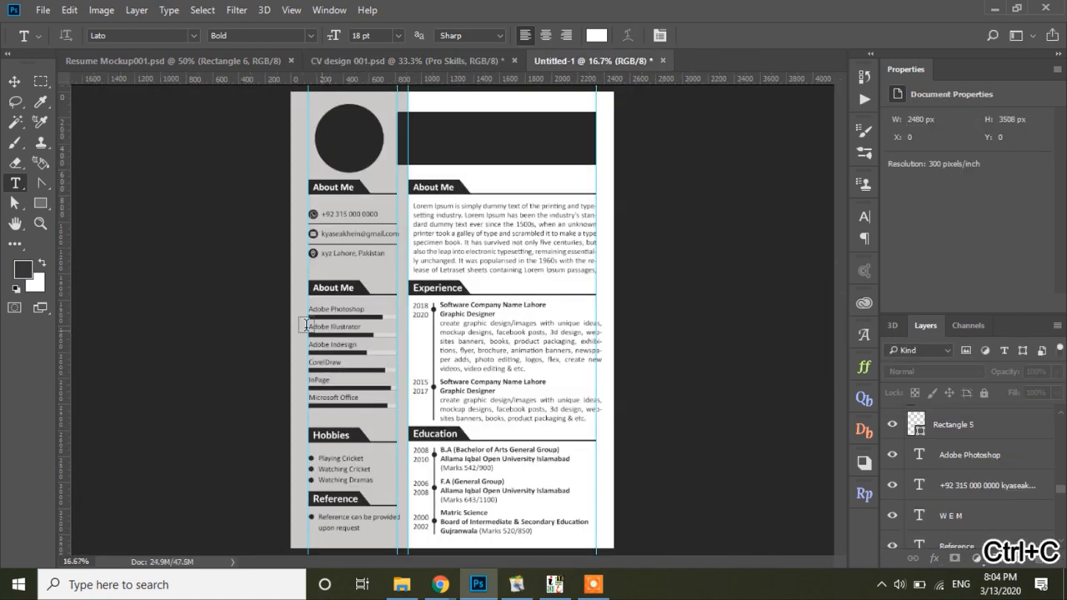
{"action": "left_click", "coordinate": [332, 287]}
{"action": "key", "text": "ctrl+a"}
{"action": "key", "text": "ctrl+v"}
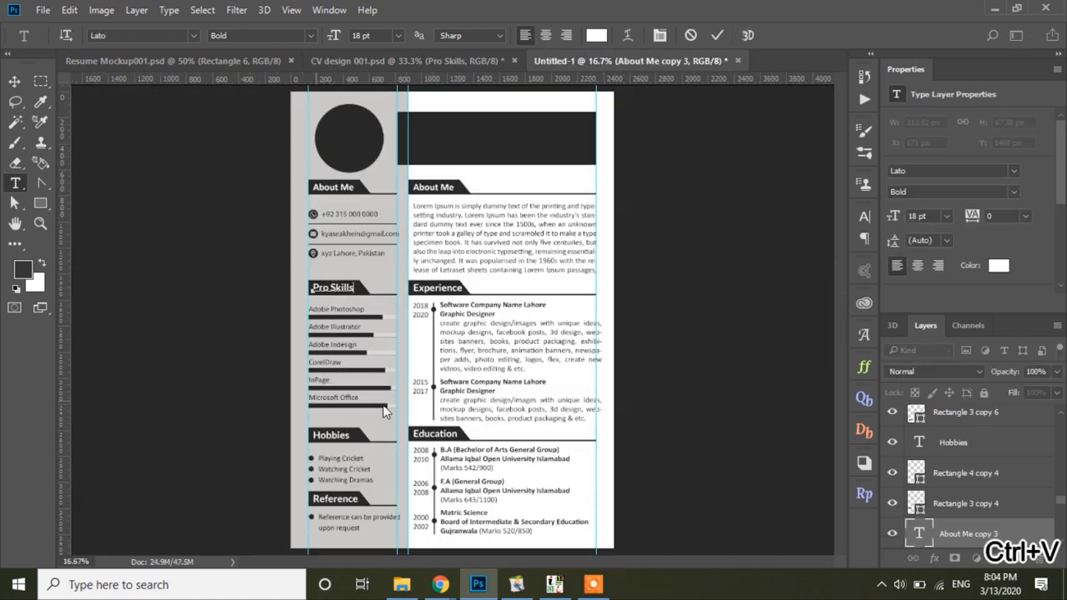
{"action": "left_click", "coordinate": [14, 81]}
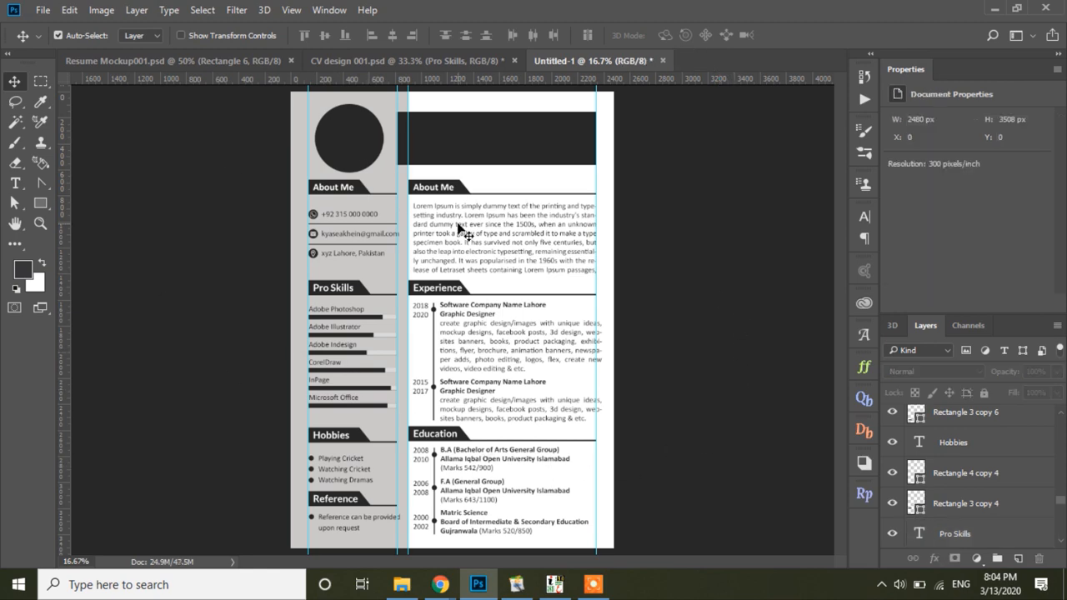
Step: Zoom in and move the hobbies list a few pixels up beneath its Hobbies heading
{"action": "left_click", "coordinate": [38, 223]}
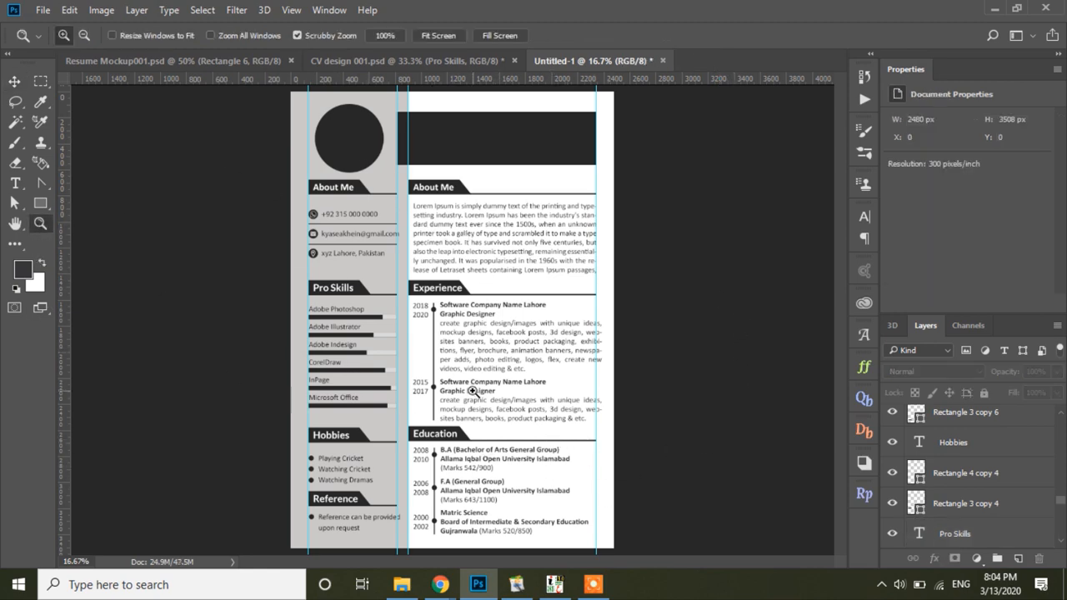
{"action": "left_click", "coordinate": [471, 391]}
{"action": "key", "text": "v"}
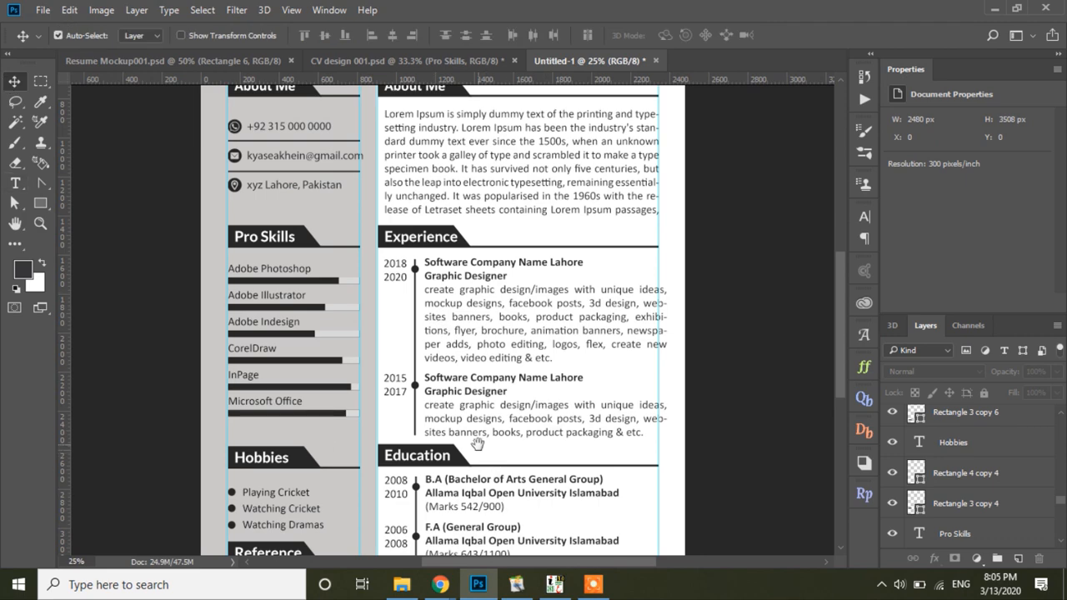
{"action": "left_click_drag", "start_coordinate": [478, 443], "coordinate": [466, 293]}
{"action": "left_click_drag", "start_coordinate": [246, 294], "coordinate": [437, 332]}
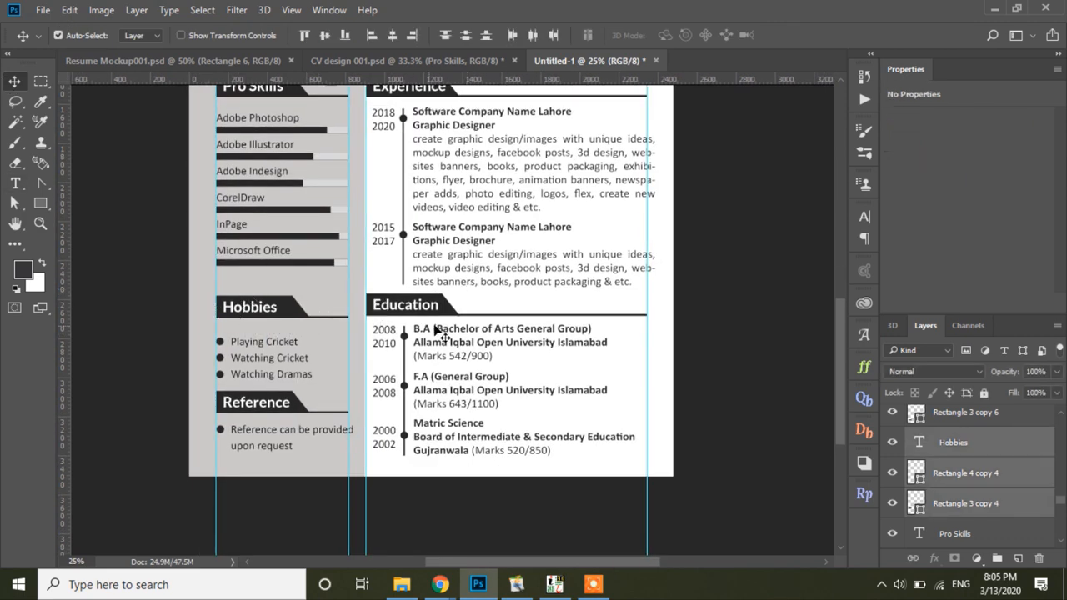
{"action": "left_click_drag", "start_coordinate": [211, 333], "coordinate": [301, 384]}
{"action": "left_click_drag", "start_coordinate": [290, 343], "coordinate": [291, 336]}
Step: Raise the Reference section a few pixels and pan back up to the photo and header
{"action": "left_click_drag", "start_coordinate": [210, 390], "coordinate": [307, 451]}
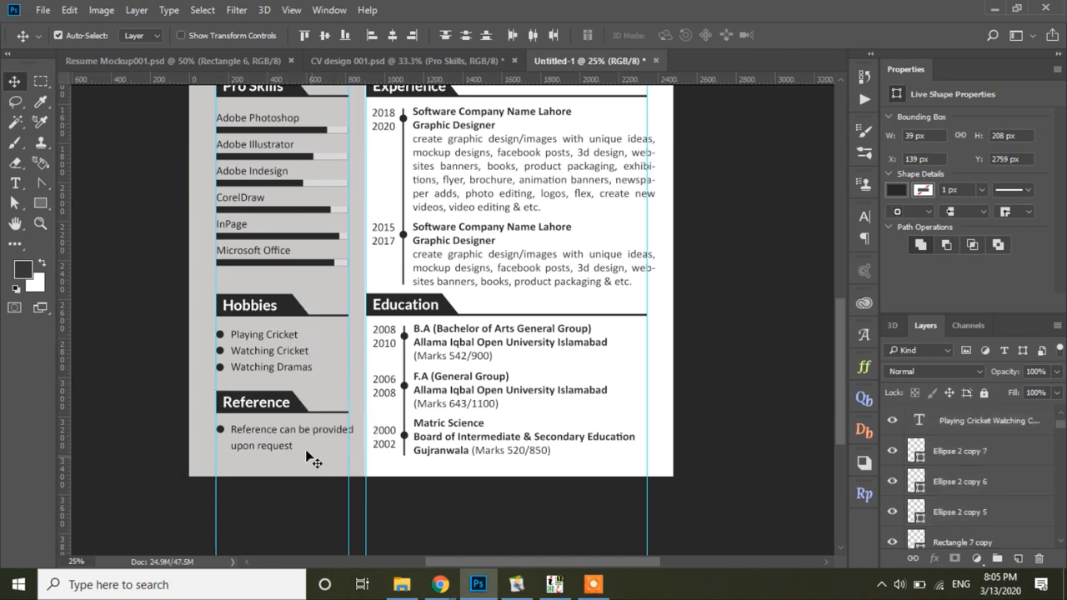
{"action": "left_click_drag", "start_coordinate": [285, 405], "coordinate": [285, 400]}
{"action": "left_click", "coordinate": [312, 288]}
{"action": "left_click_drag", "start_coordinate": [361, 241], "coordinate": [348, 364]}
{"action": "left_click_drag", "start_coordinate": [331, 126], "coordinate": [325, 271]}
{"action": "left_click_drag", "start_coordinate": [324, 228], "coordinate": [318, 269]}
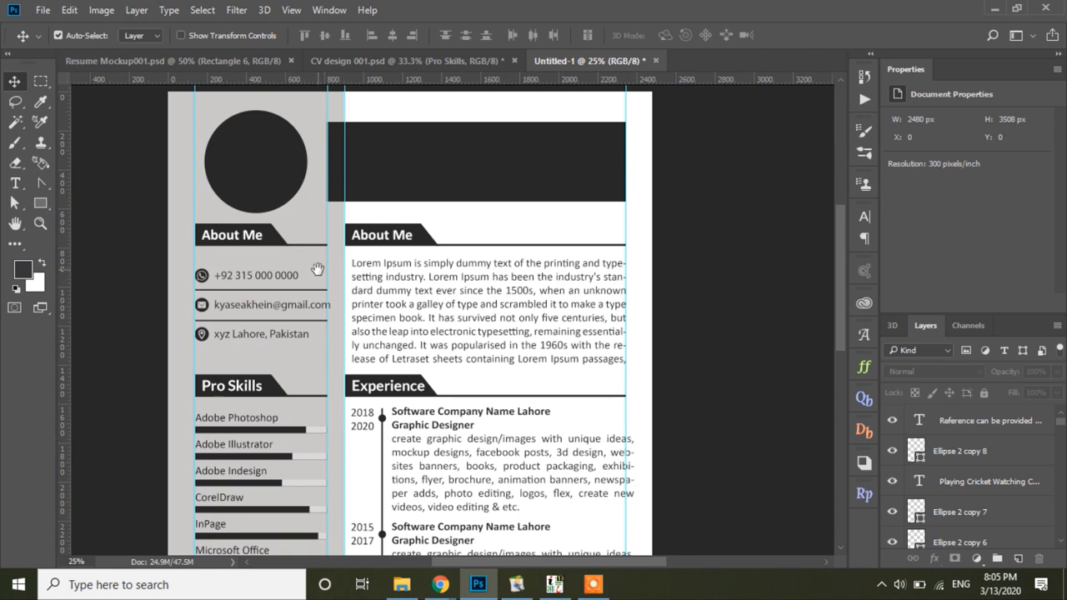
Step: Change leading of the contact icons and contact details layers from 36 pt to 40 pt
{"action": "left_click", "coordinate": [205, 337]}
{"action": "left_click", "coordinate": [949, 242]}
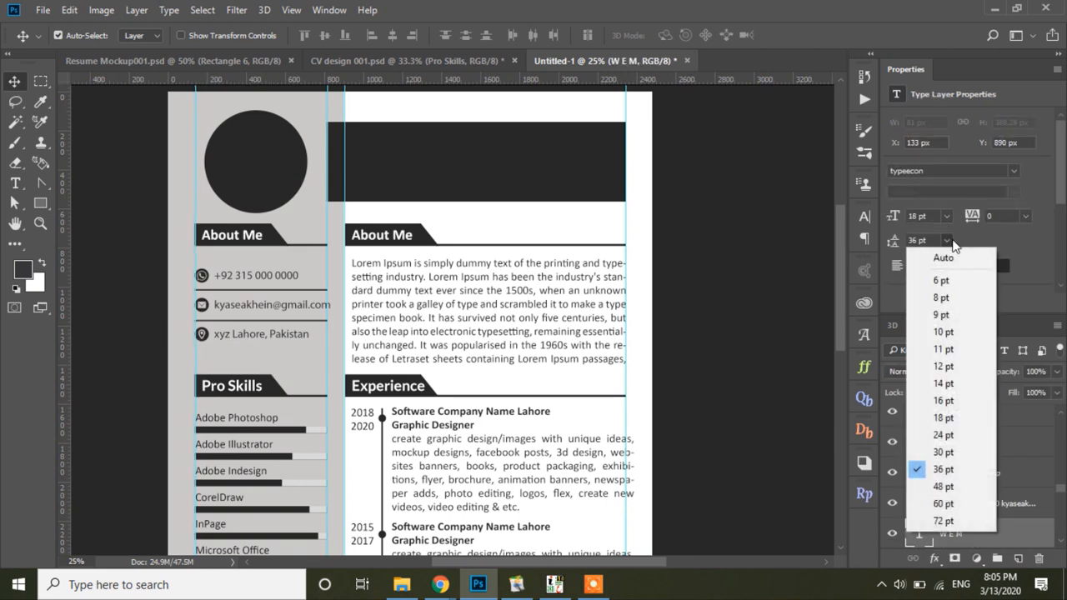
{"action": "left_click", "coordinate": [927, 217]}
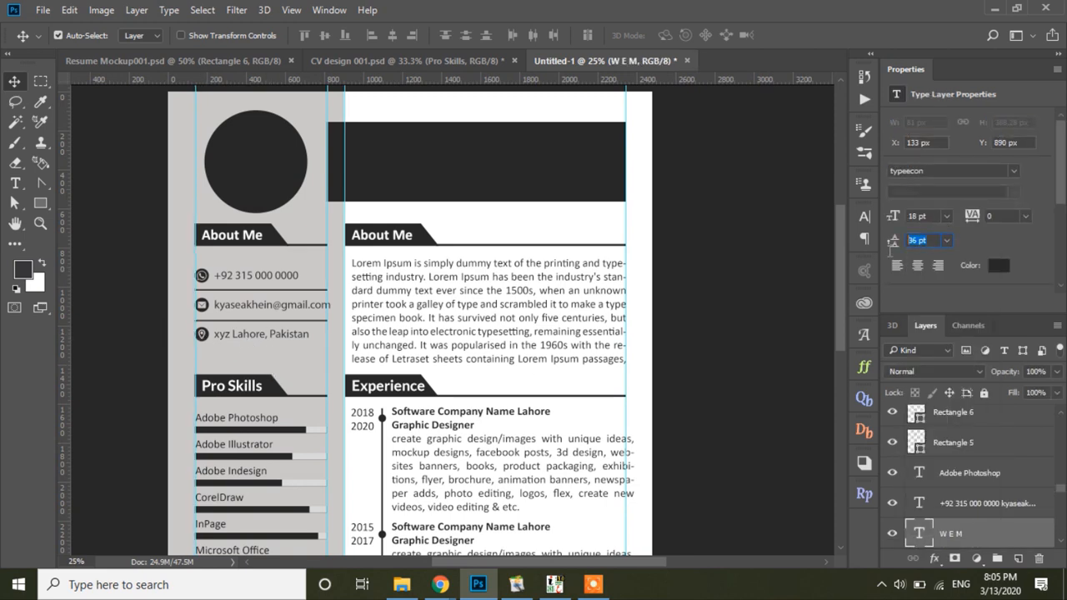
{"action": "type", "text": "40"}
{"action": "key", "text": "Return"}
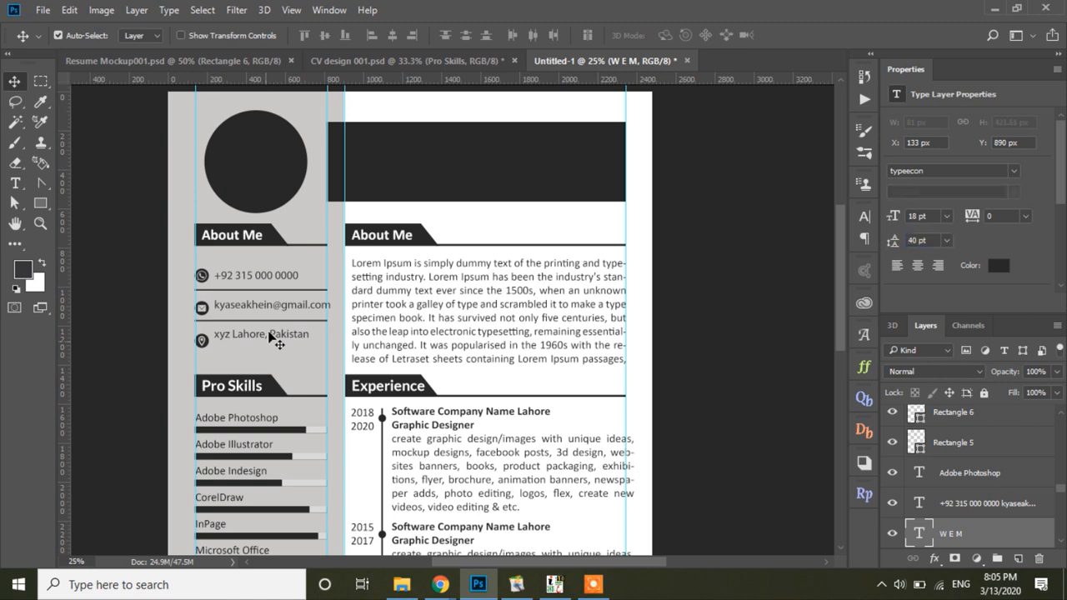
{"action": "left_click", "coordinate": [242, 338]}
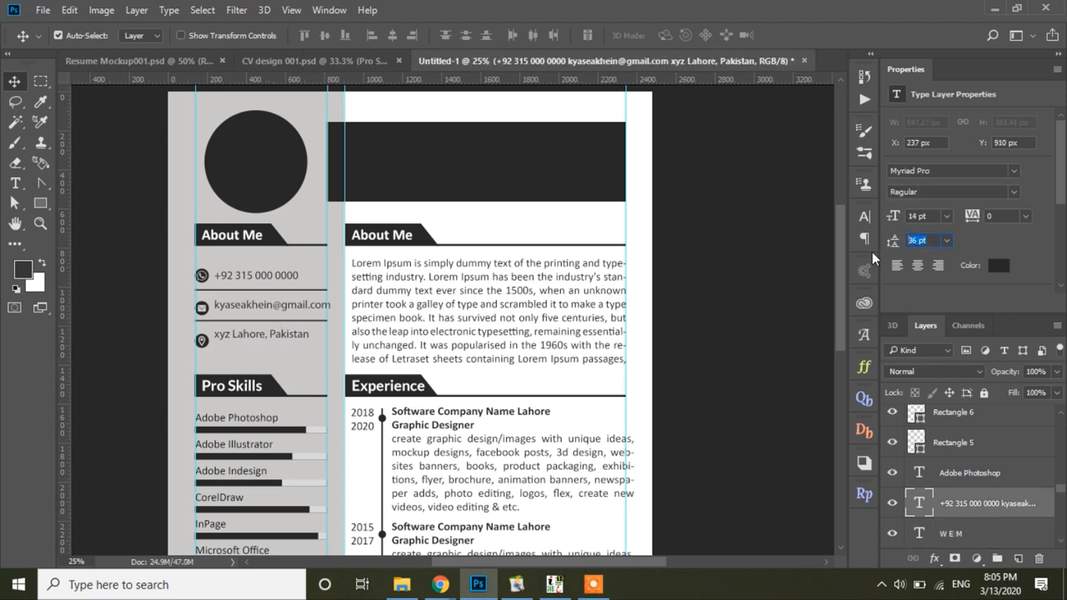
{"action": "type", "text": "40"}
{"action": "key", "text": "Return"}
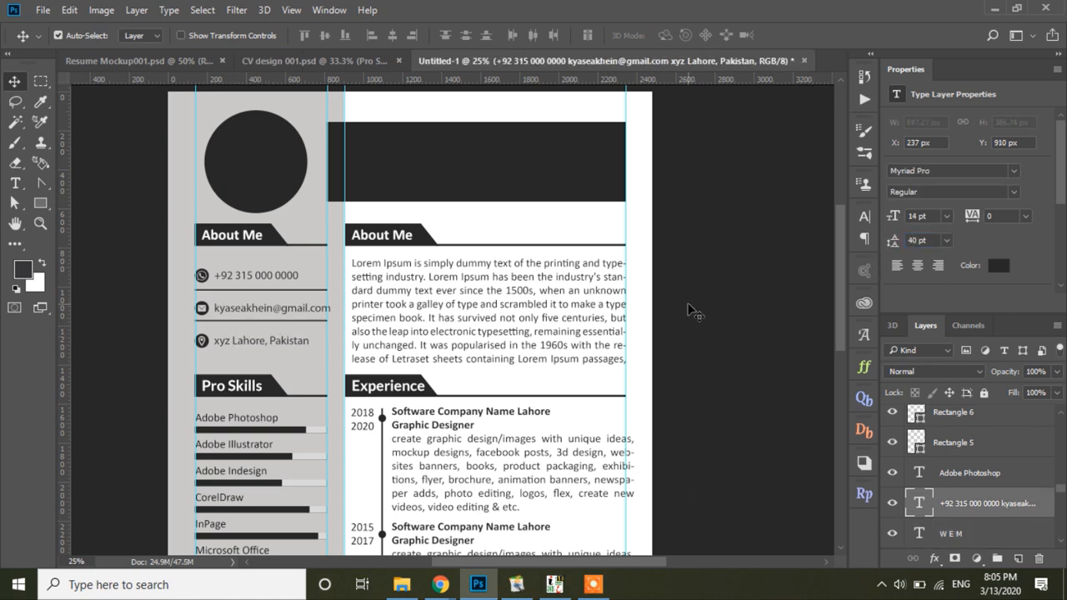
{"action": "left_click", "coordinate": [726, 282]}
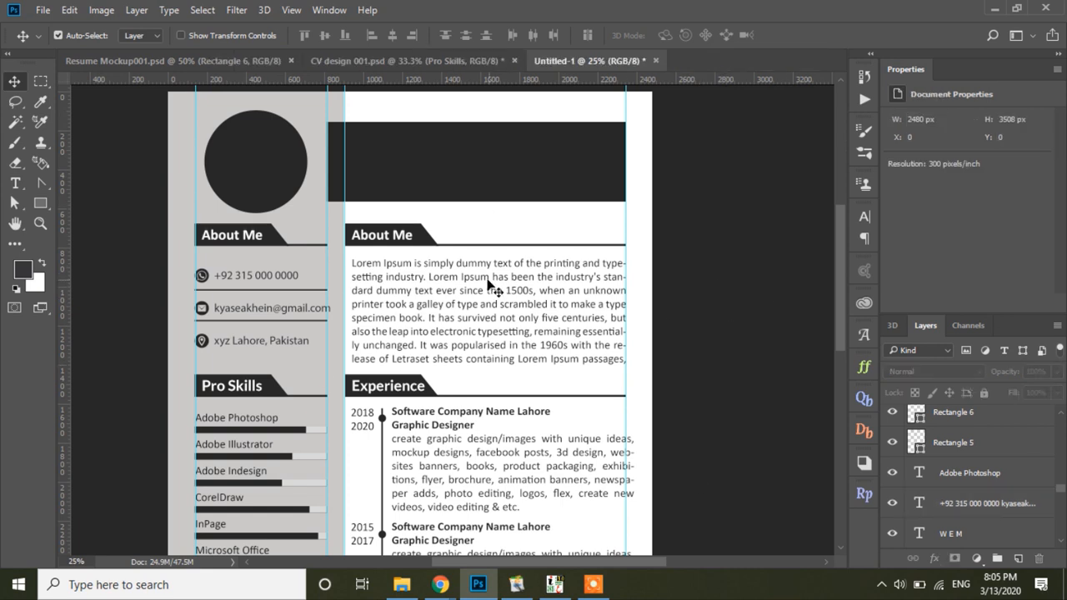
{"action": "scroll", "coordinate": [561, 269], "scroll_direction": "up", "scroll_amount": 2}
{"action": "left_click", "coordinate": [406, 290]}
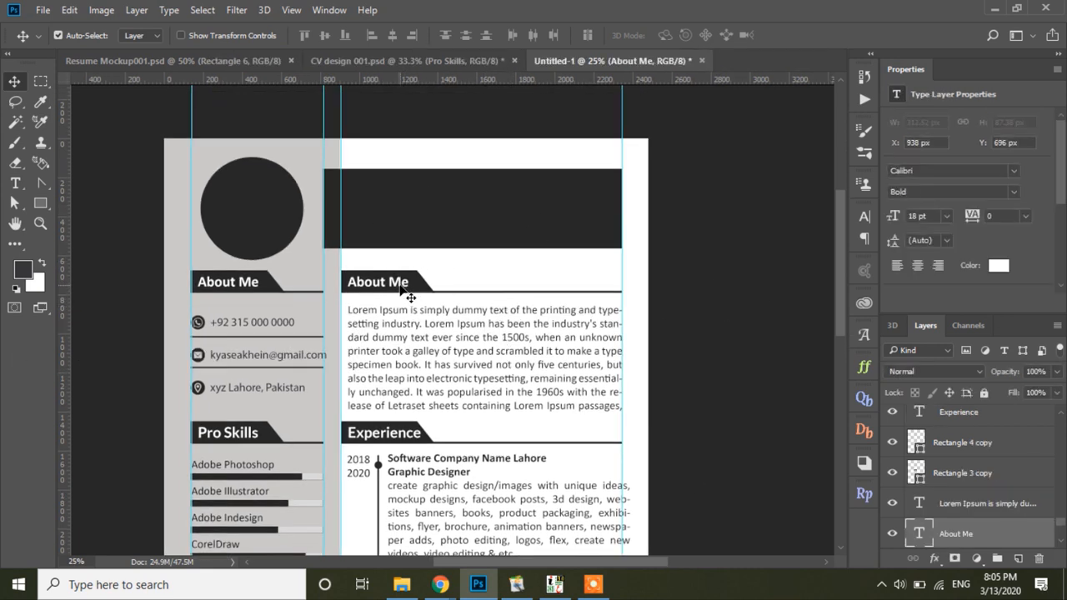
Step: Duplicate the About Me heading into the dark header, retype it as the person's name, and set it to 36 pt
{"action": "left_click_drag", "start_coordinate": [403, 287], "coordinate": [405, 197]}
{"action": "key", "text": "t"}
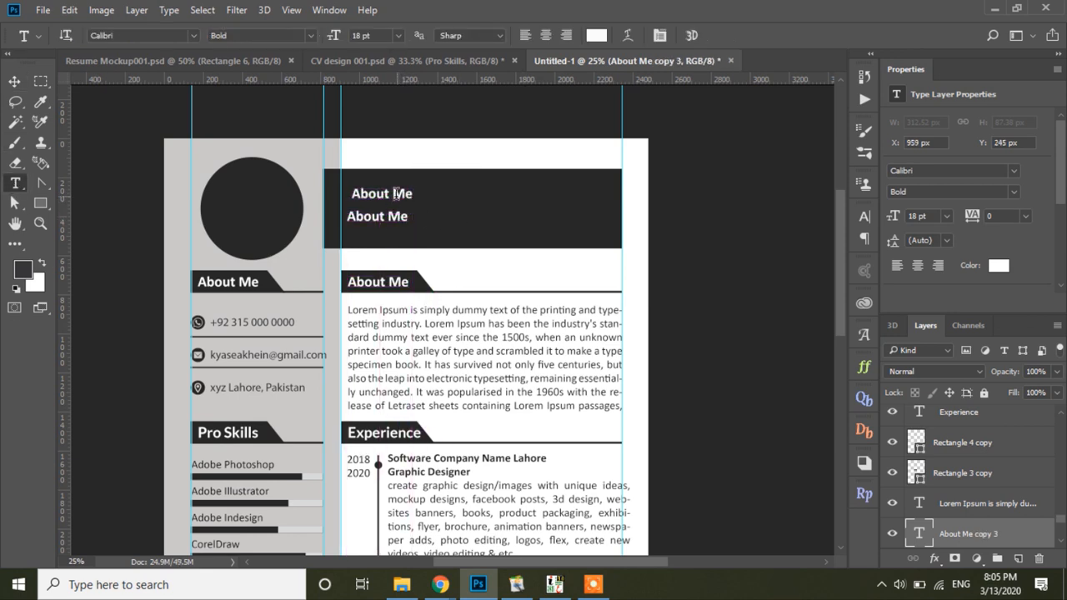
{"action": "left_click", "coordinate": [406, 200]}
{"action": "key", "text": "ctrl+a"}
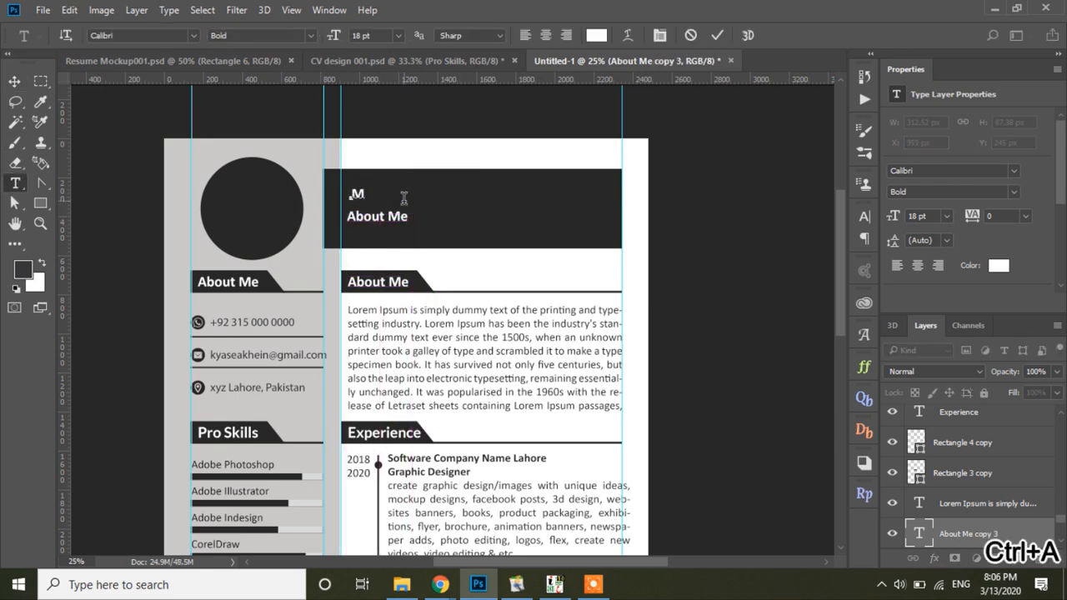
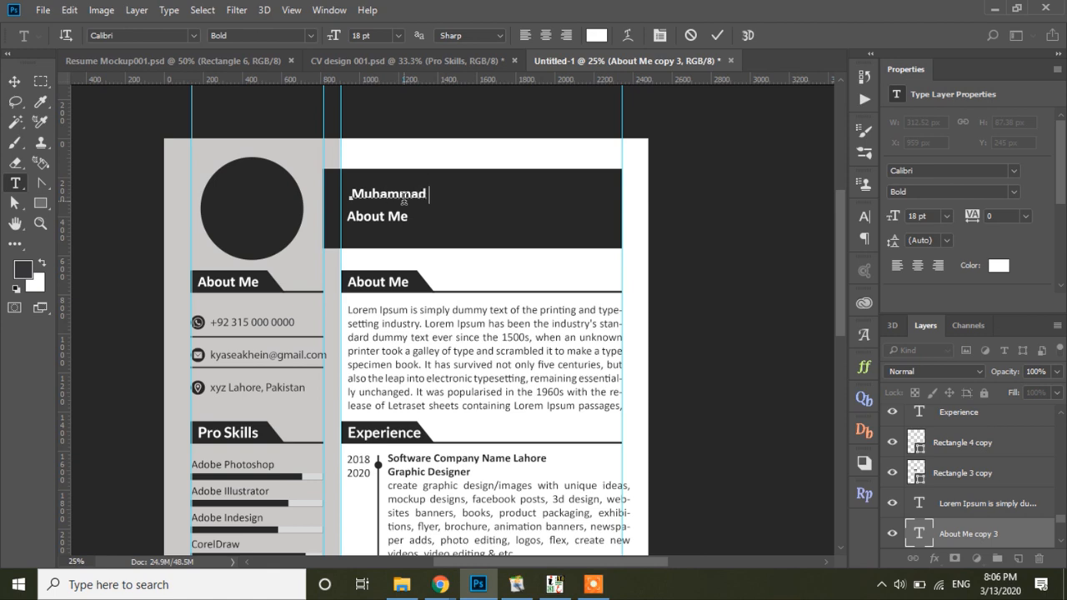
{"action": "left_click", "coordinate": [16, 84]}
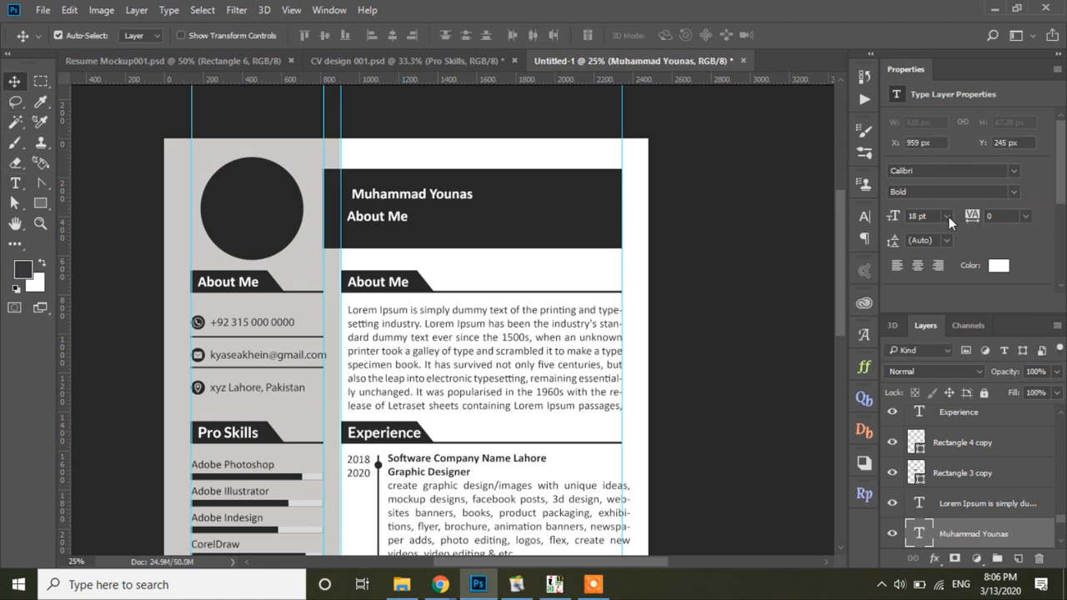
{"action": "left_click", "coordinate": [946, 216]}
{"action": "left_click", "coordinate": [917, 486]}
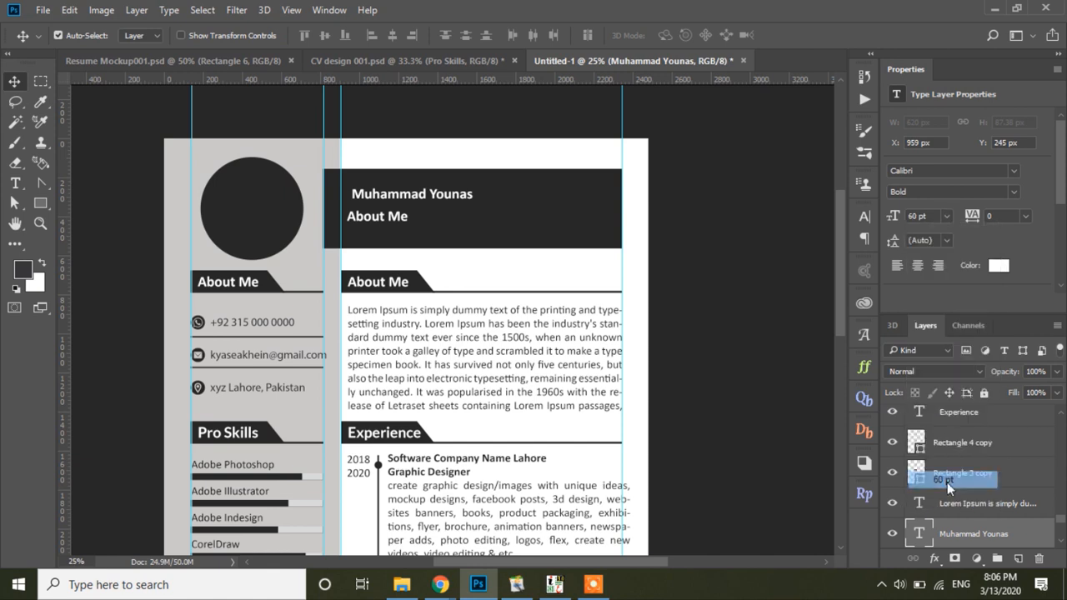
{"action": "left_click", "coordinate": [946, 216]}
{"action": "left_click", "coordinate": [917, 450]}
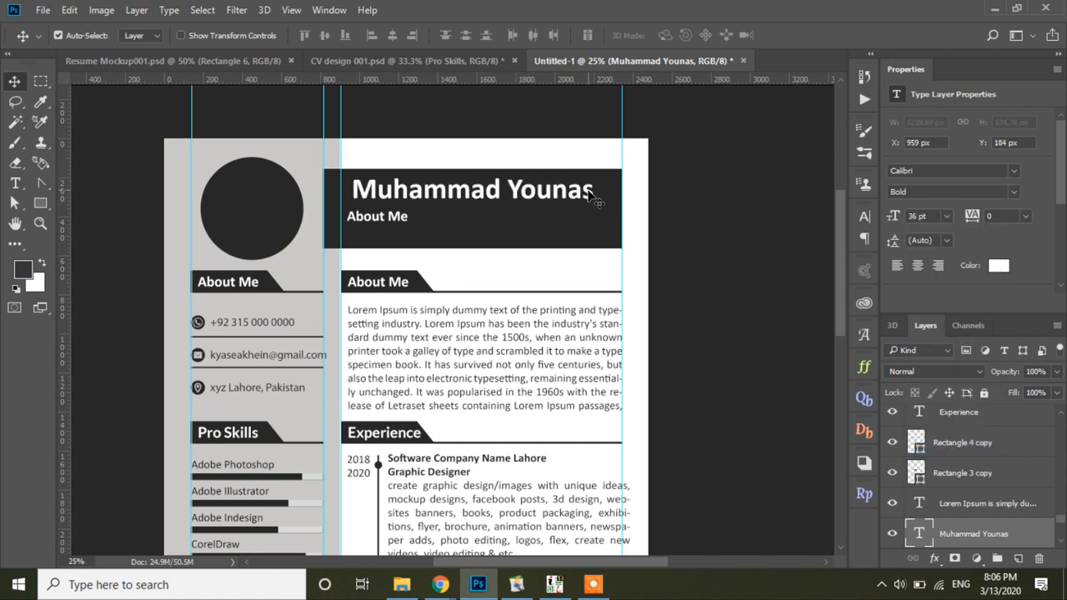
{"action": "left_click_drag", "start_coordinate": [594, 199], "coordinate": [582, 208]}
Step: Retype the second header copy as Graphic Designer in Regular weight
{"action": "left_click", "coordinate": [383, 216]}
{"action": "key", "text": "t"}
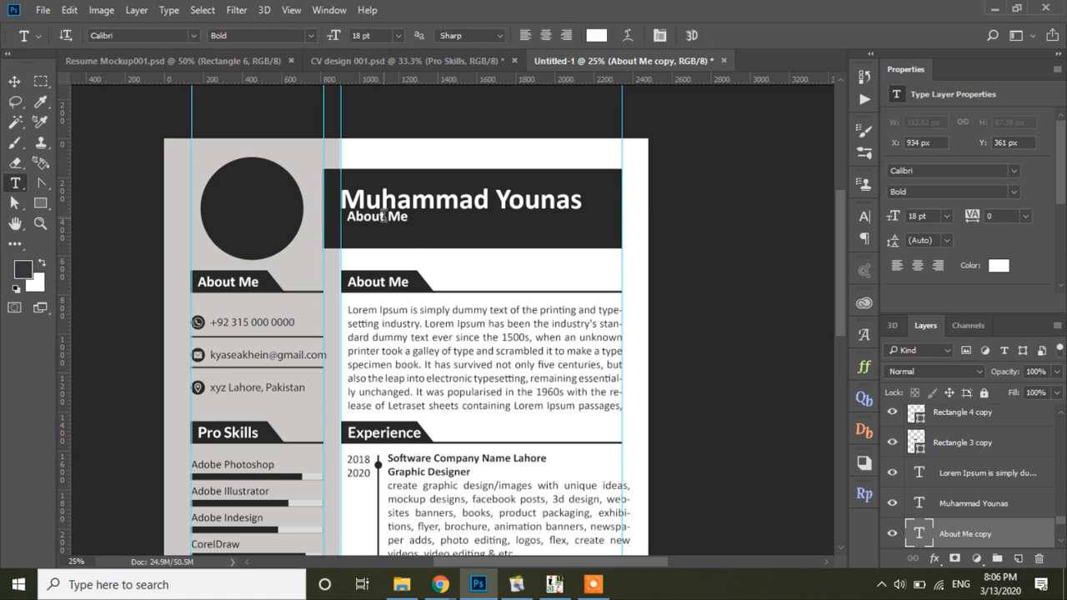
{"action": "left_click", "coordinate": [383, 216]}
{"action": "key", "text": "ctrl+a"}
{"action": "type", "text": "Graph"}
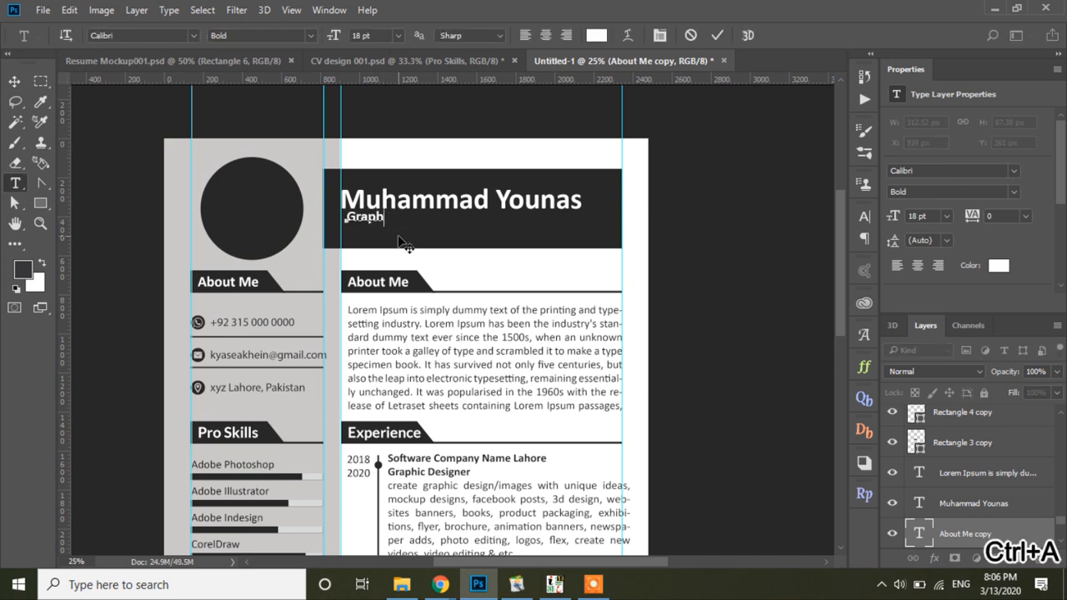
{"action": "type", "text": "ic Designer"}
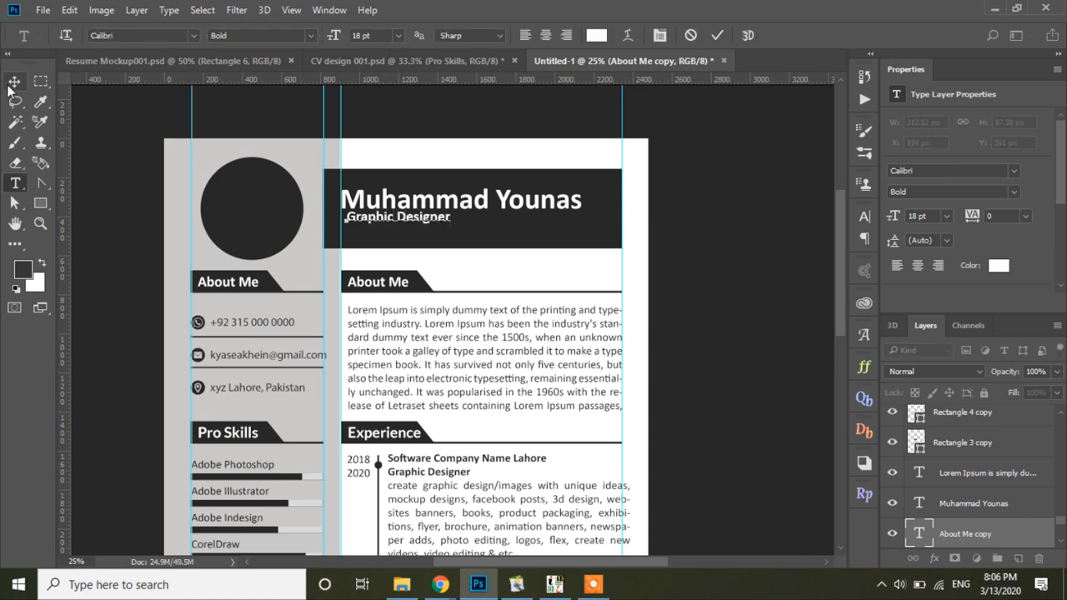
{"action": "left_click", "coordinate": [12, 83]}
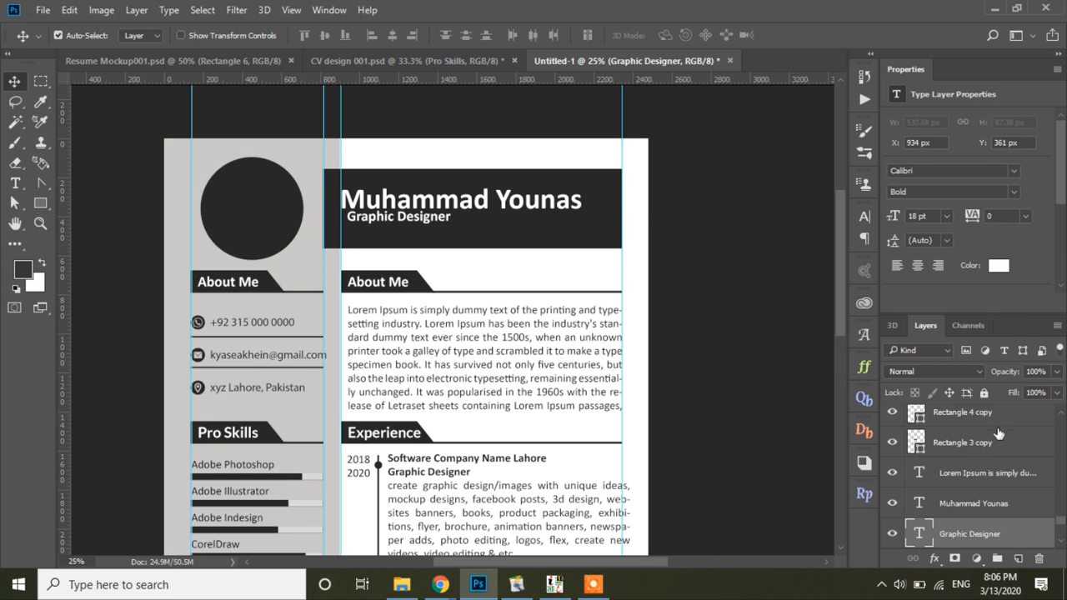
{"action": "left_click", "coordinate": [951, 192]}
{"action": "left_click", "coordinate": [934, 230]}
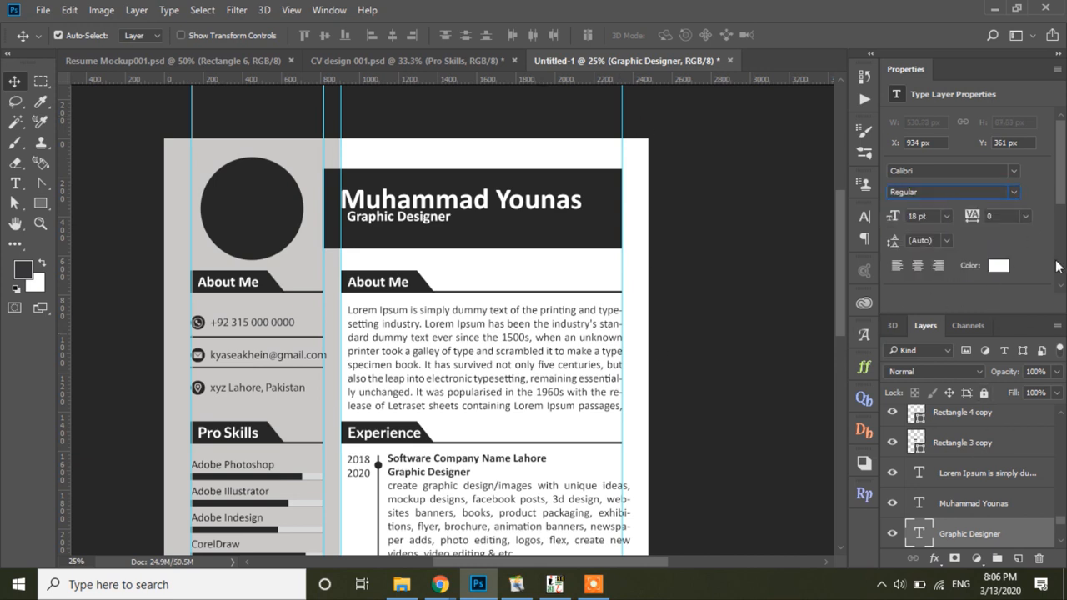
Step: Give Graphic Designer a letter spacing (tracking) of 200
{"action": "left_click_drag", "start_coordinate": [420, 219], "coordinate": [414, 226]}
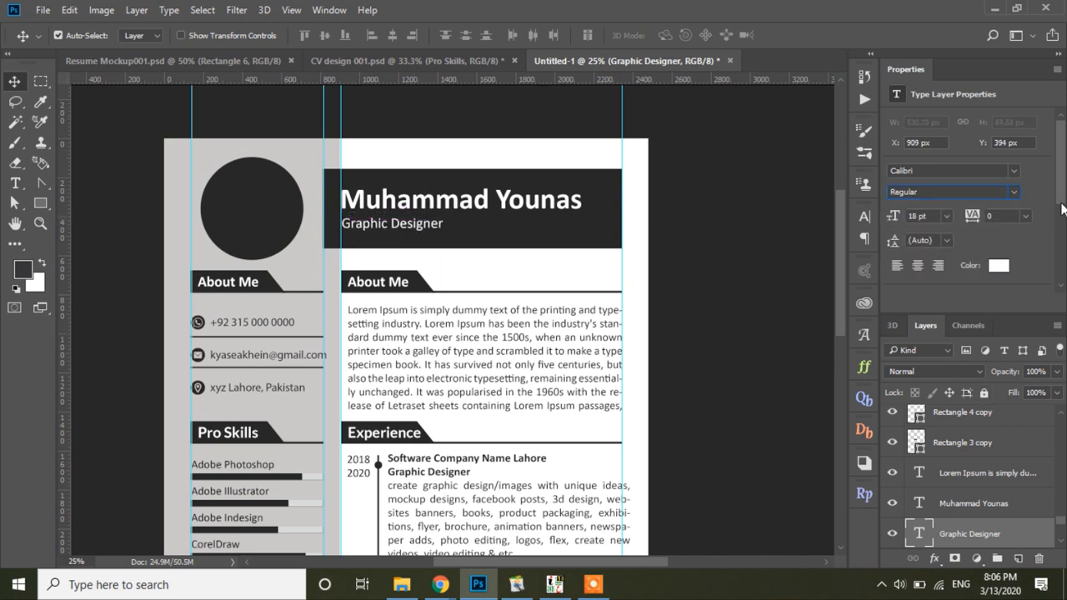
{"action": "scroll", "coordinate": [1064, 208], "scroll_direction": "down", "scroll_amount": 2}
{"action": "left_click", "coordinate": [961, 213]}
{"action": "left_click", "coordinate": [833, 274]}
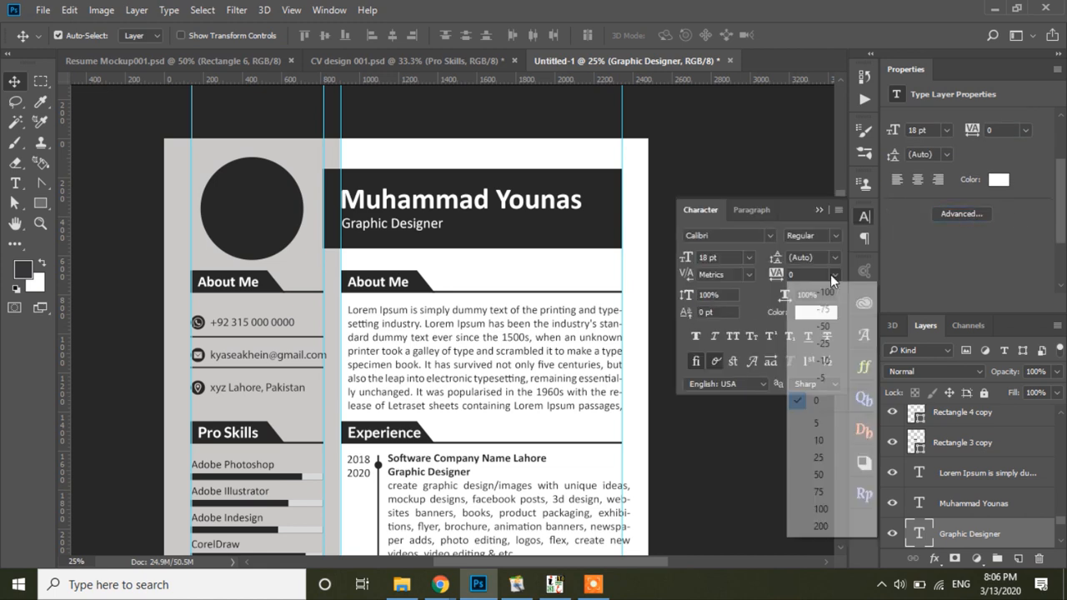
{"action": "left_click", "coordinate": [822, 525]}
Step: Make the name All Caps at 30 pt, then scale it up to about 110%
{"action": "left_click", "coordinate": [566, 215]}
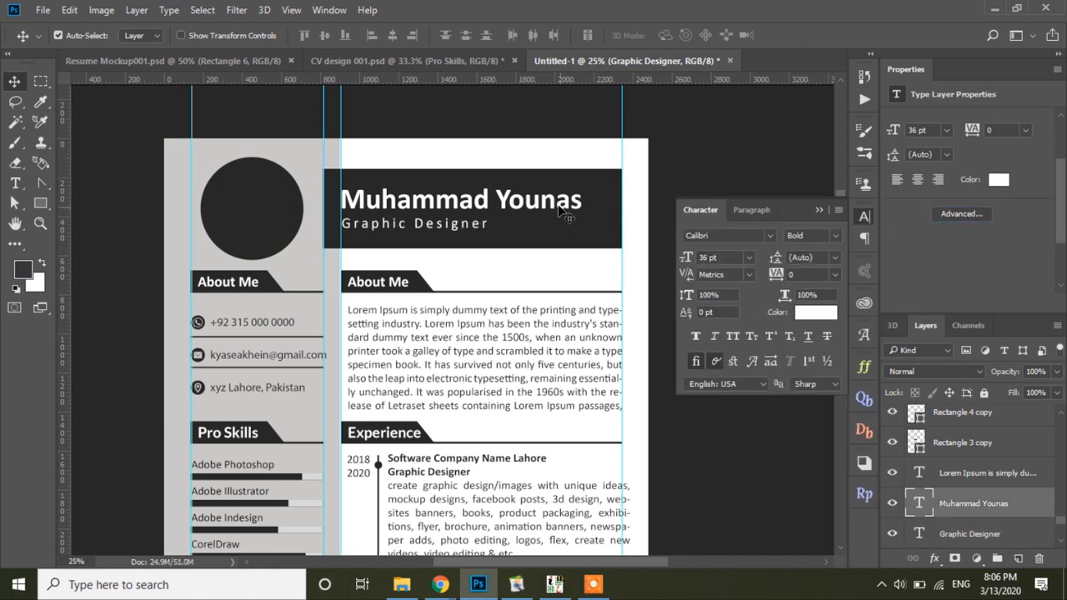
{"action": "key", "text": "ctrl+shift+k"}
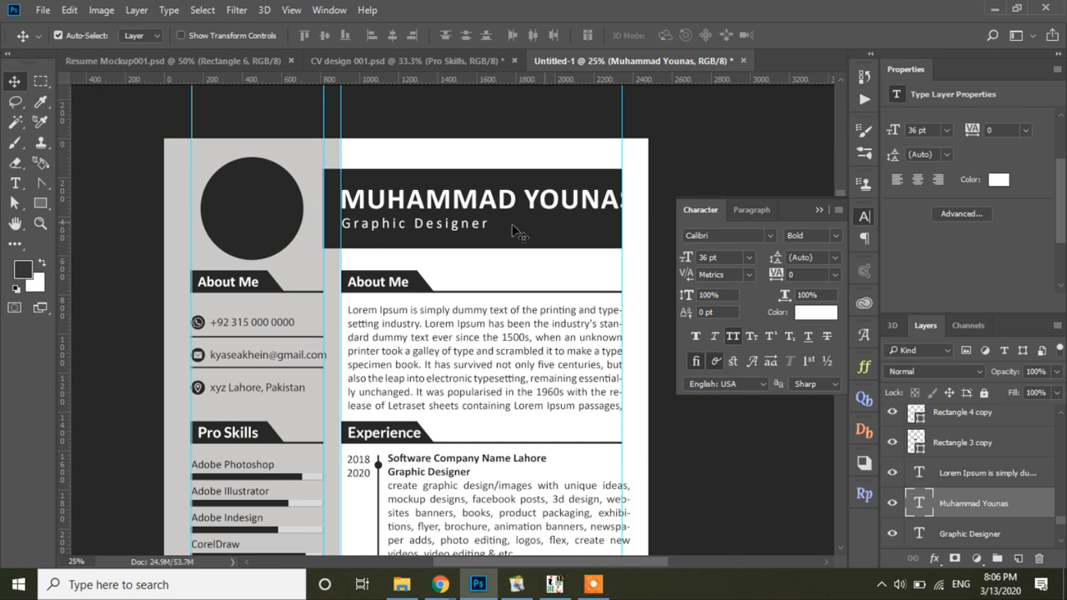
{"action": "left_click", "coordinate": [748, 258]}
{"action": "left_click", "coordinate": [719, 468]}
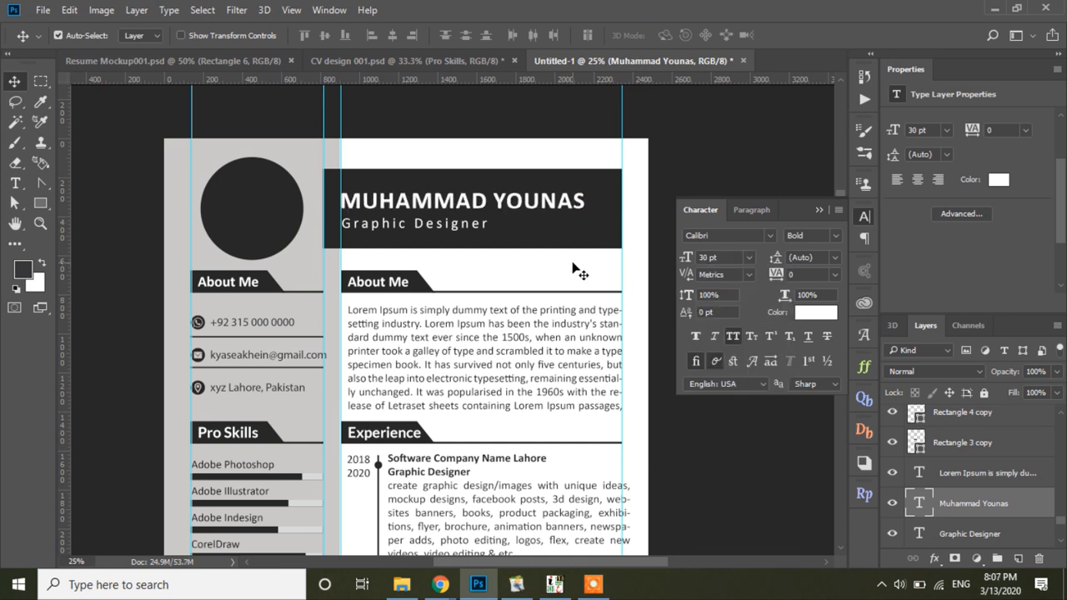
{"action": "left_click", "coordinate": [587, 219]}
{"action": "key", "text": "ctrl+t"}
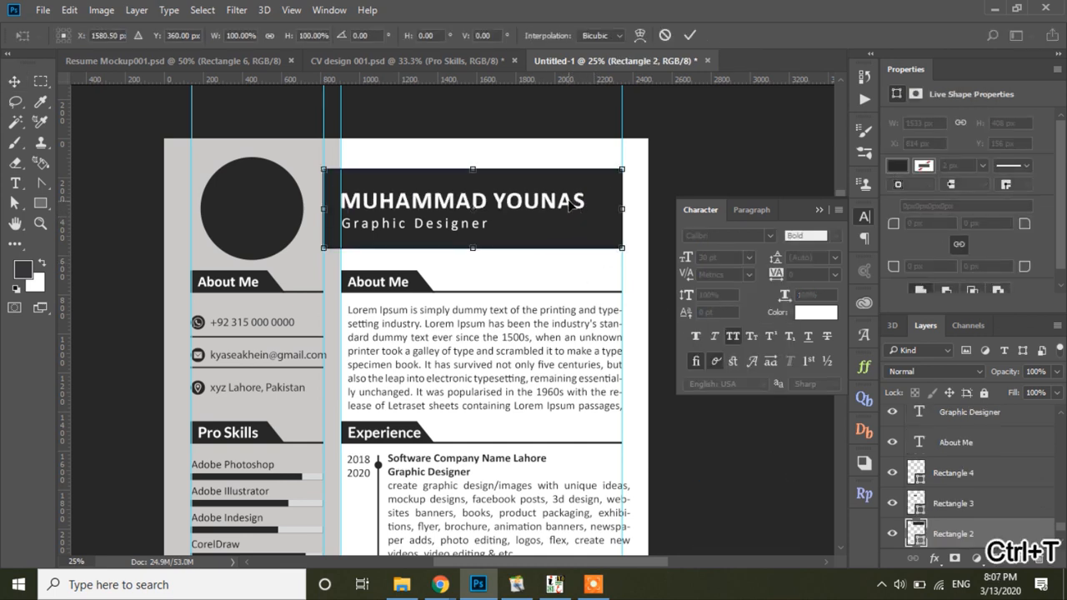
{"action": "key", "text": "Return"}
{"action": "left_click", "coordinate": [567, 204]}
{"action": "key", "text": "ctrl+t"}
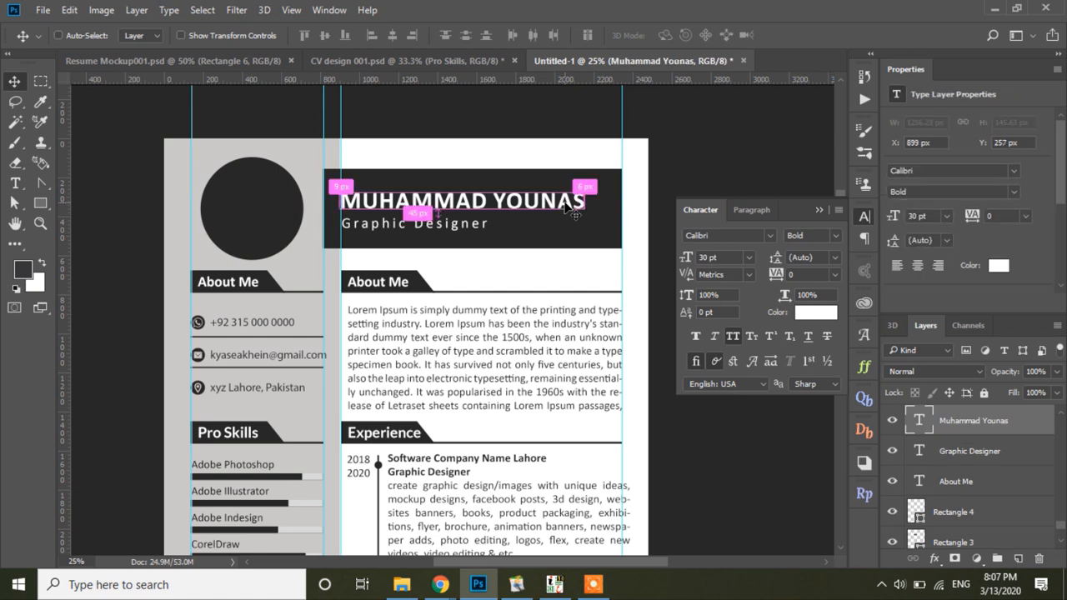
{"action": "left_click_drag", "start_coordinate": [586, 217], "coordinate": [607, 227]}
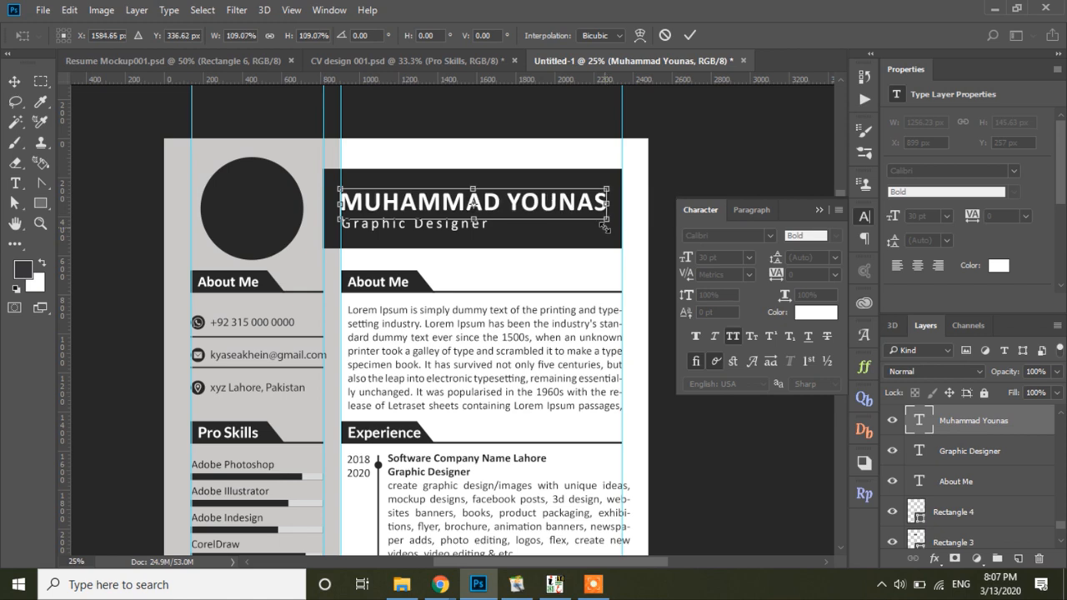
{"action": "left_click", "coordinate": [691, 35]}
Step: Realign Graphic Designer snugly beneath the name
{"action": "left_click", "coordinate": [455, 232]}
{"action": "key", "text": "shift+Up"}
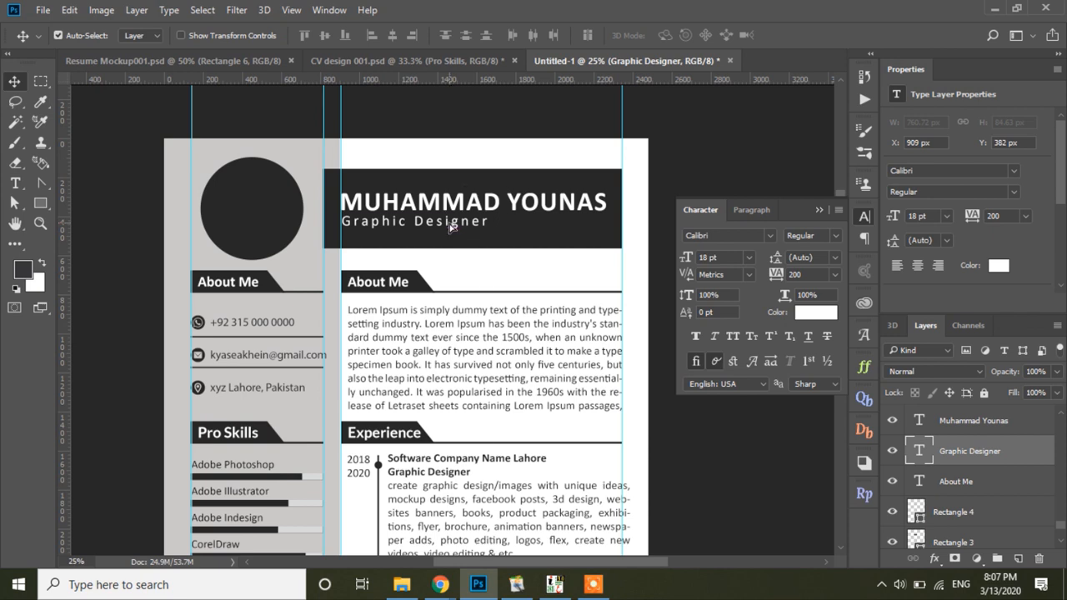
{"action": "left_click_drag", "start_coordinate": [451, 227], "coordinate": [461, 197]}
{"action": "left_click", "coordinate": [462, 205], "text": "shift"}
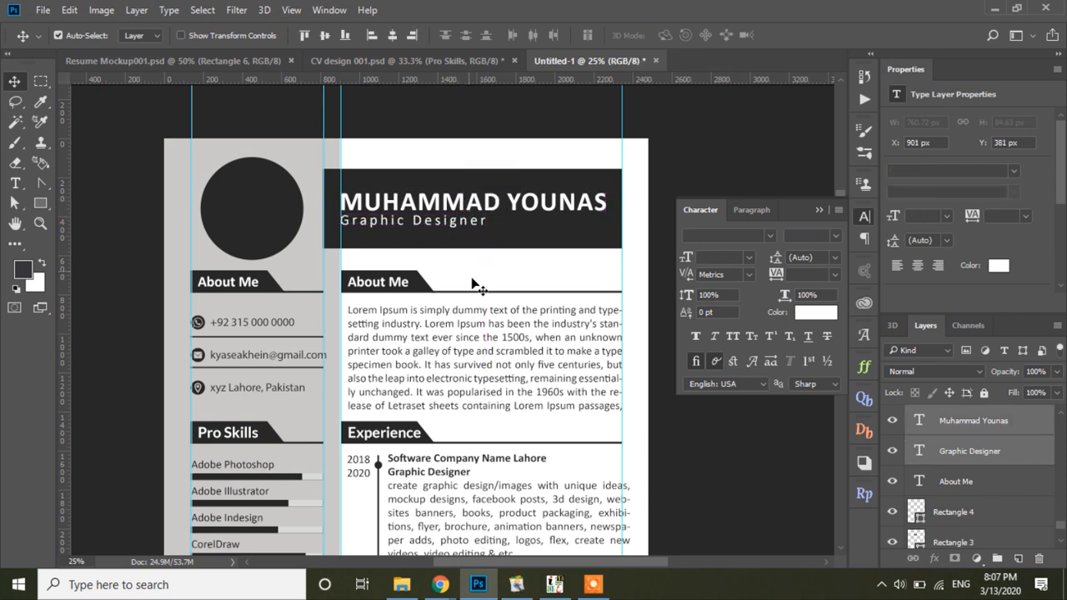
{"action": "left_click", "coordinate": [864, 218]}
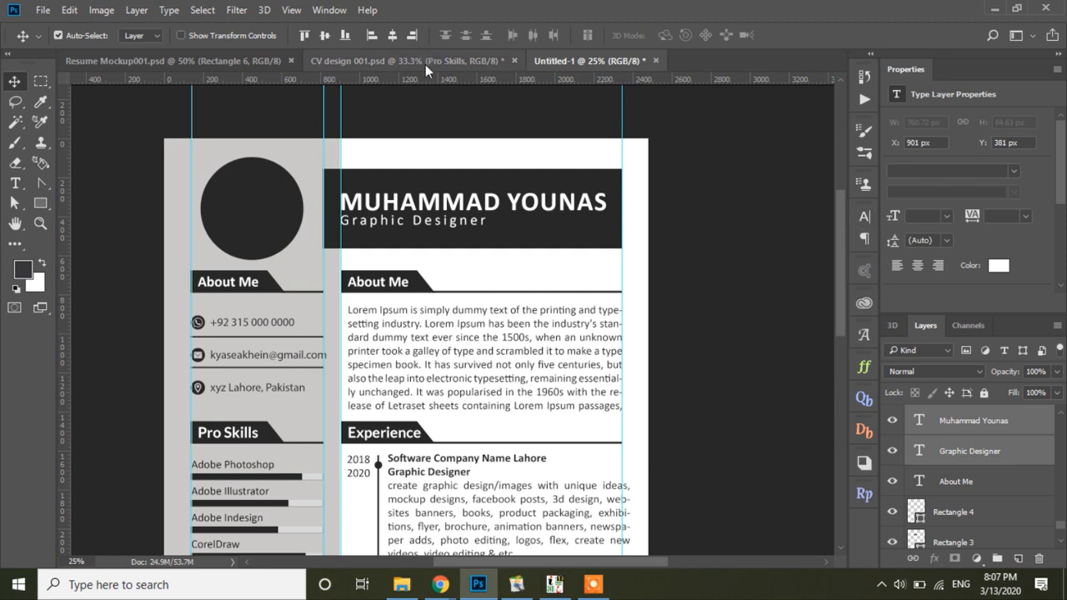
Step: Bring the portrait photo from CV design 001.psd into the new CV over the circle
{"action": "left_click", "coordinate": [252, 208]}
{"action": "left_click", "coordinate": [418, 63]}
{"action": "scroll", "coordinate": [286, 179], "scroll_direction": "up", "scroll_amount": 5}
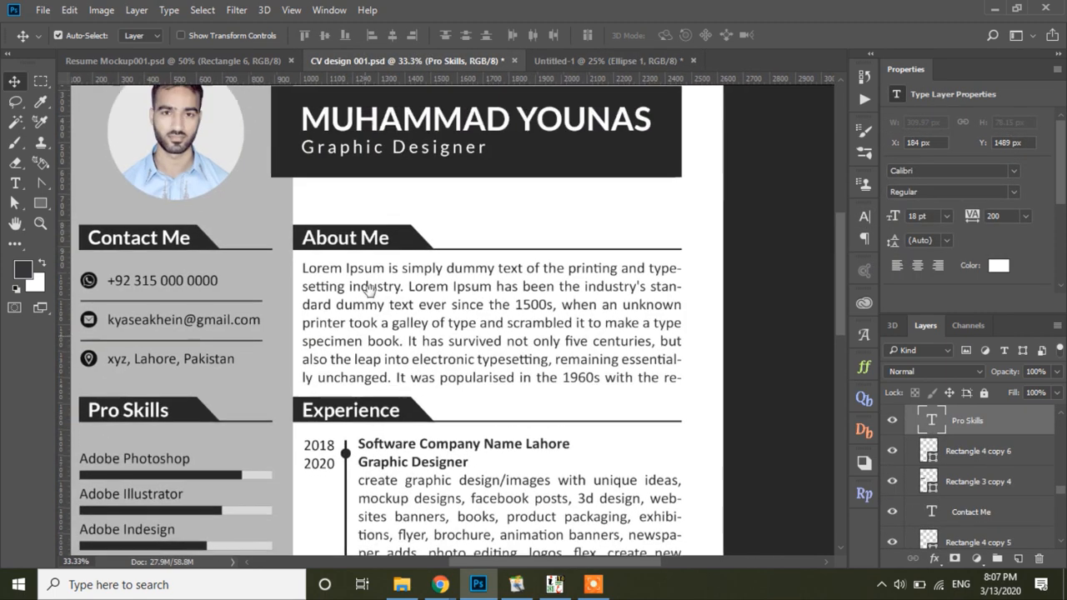
{"action": "left_click", "coordinate": [212, 282]}
{"action": "left_click_drag", "start_coordinate": [213, 282], "coordinate": [256, 217]}
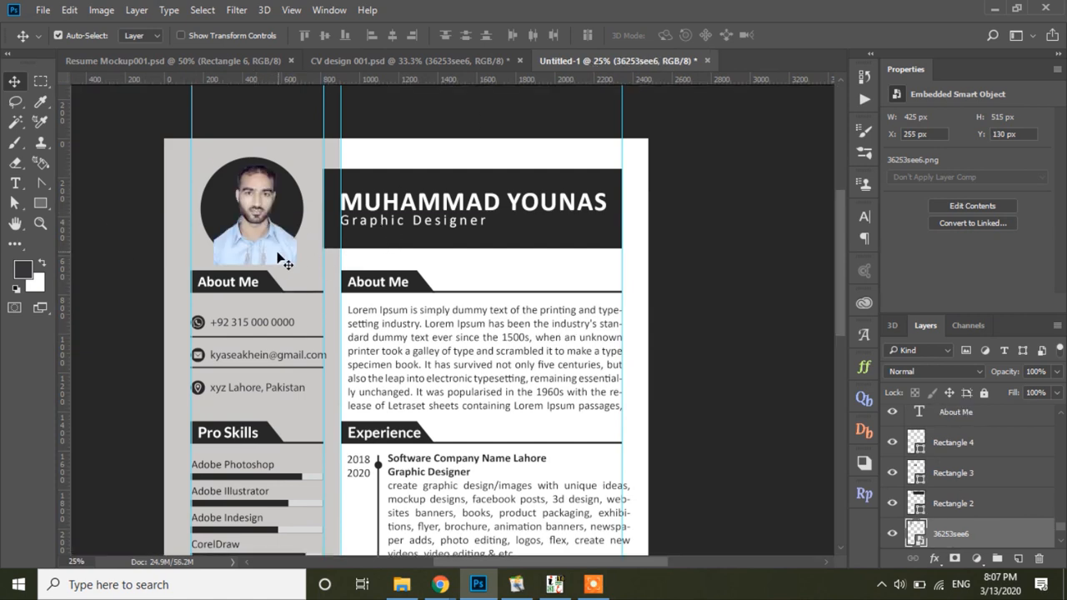
{"action": "left_click_drag", "start_coordinate": [284, 262], "coordinate": [279, 265]}
Step: Clip the portrait inside the circle shape with a clipping mask
{"action": "left_click", "coordinate": [1061, 542]}
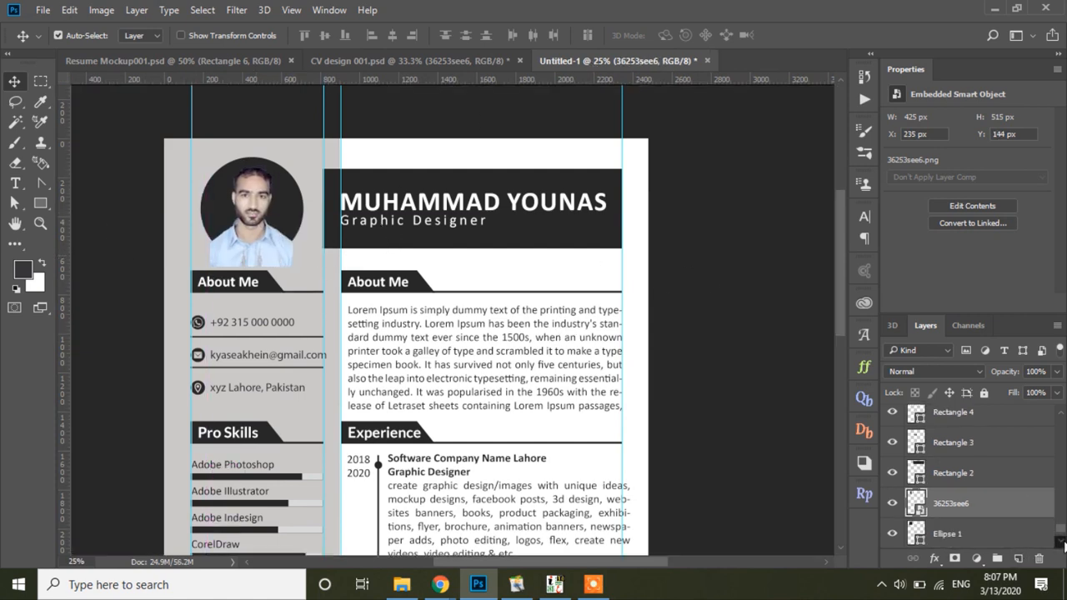
{"action": "left_click", "coordinate": [980, 511], "text": "alt"}
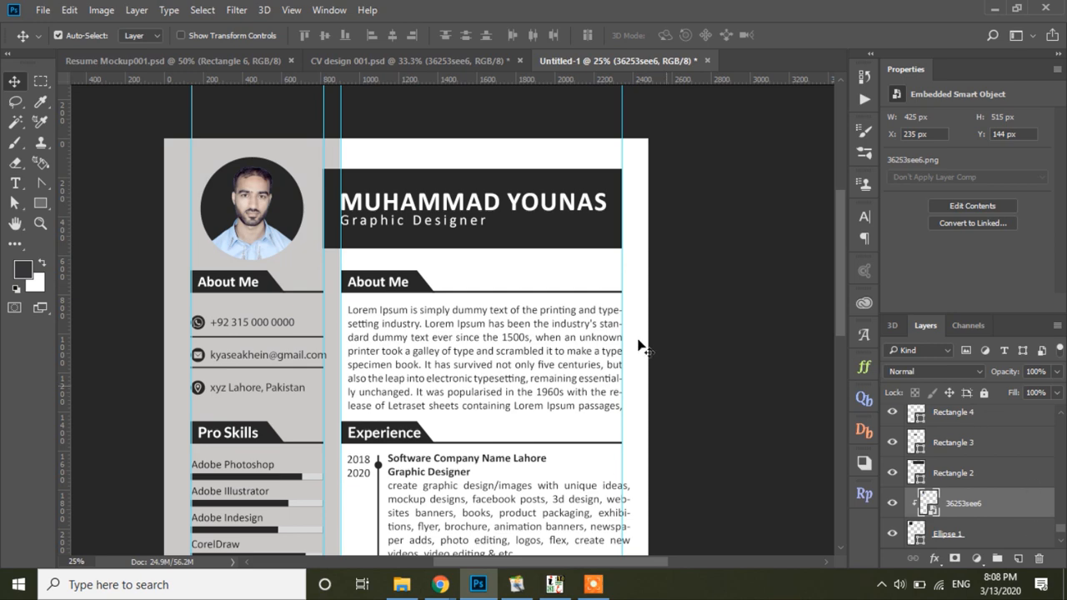
{"action": "key", "text": "ctrl+z"}
{"action": "right_click", "coordinate": [975, 511]}
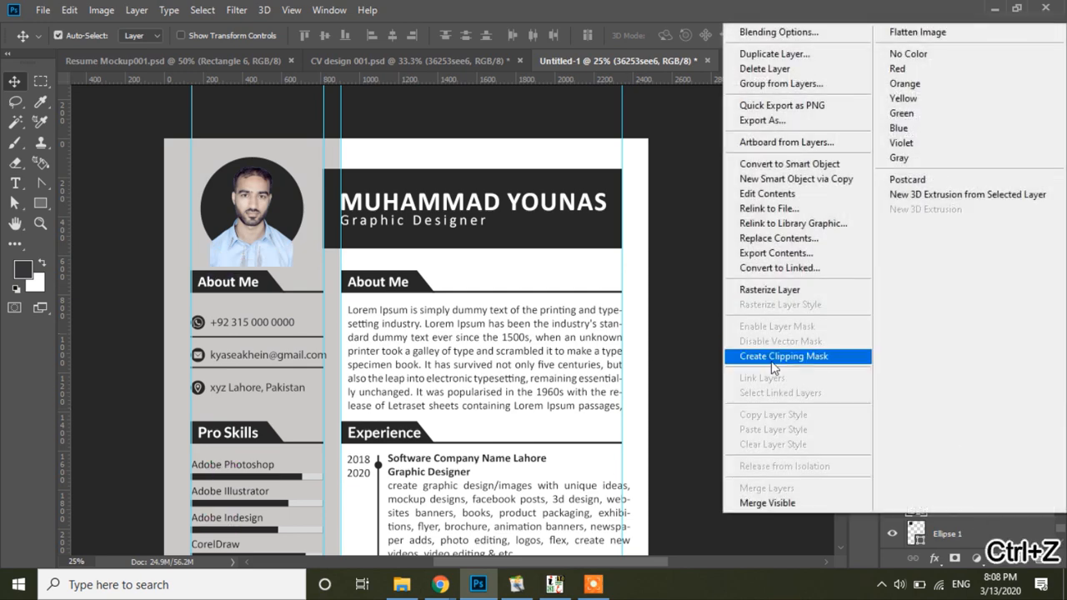
{"action": "left_click", "coordinate": [786, 422]}
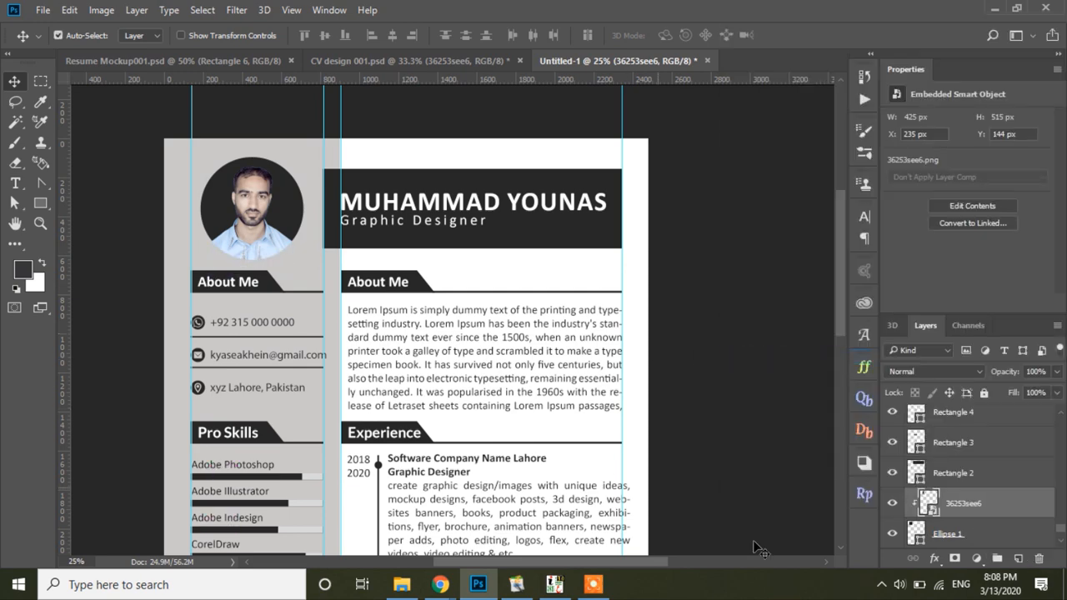
Step: Change the circle's fill colour to light grey
{"action": "double_click", "coordinate": [917, 534]}
{"action": "left_click", "coordinate": [621, 250]}
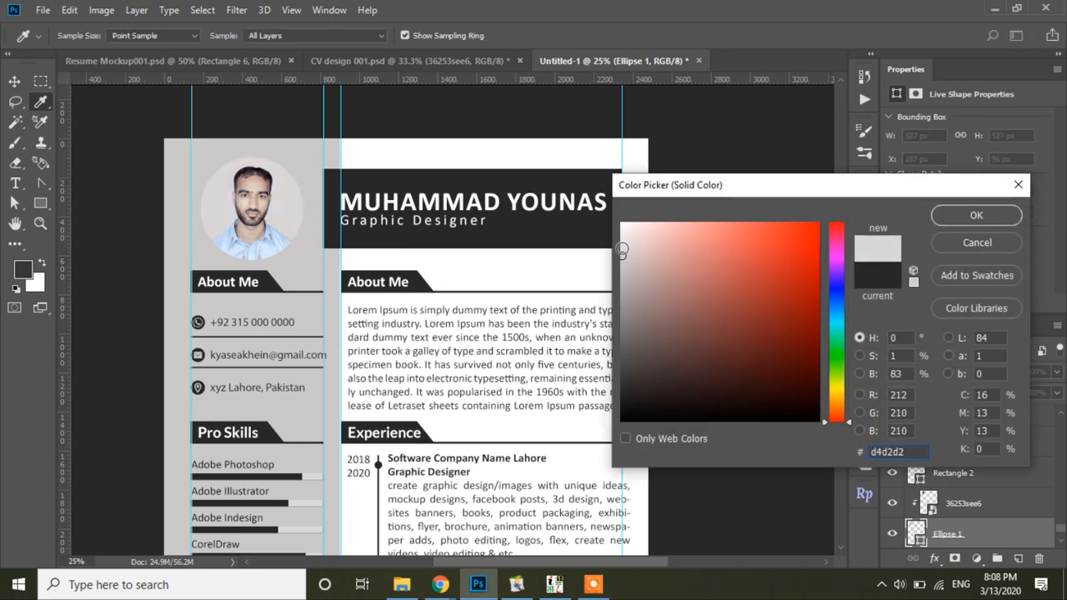
{"action": "left_click_drag", "start_coordinate": [621, 250], "coordinate": [620, 245]}
{"action": "left_click", "coordinate": [974, 215]}
{"action": "key", "text": "v"}
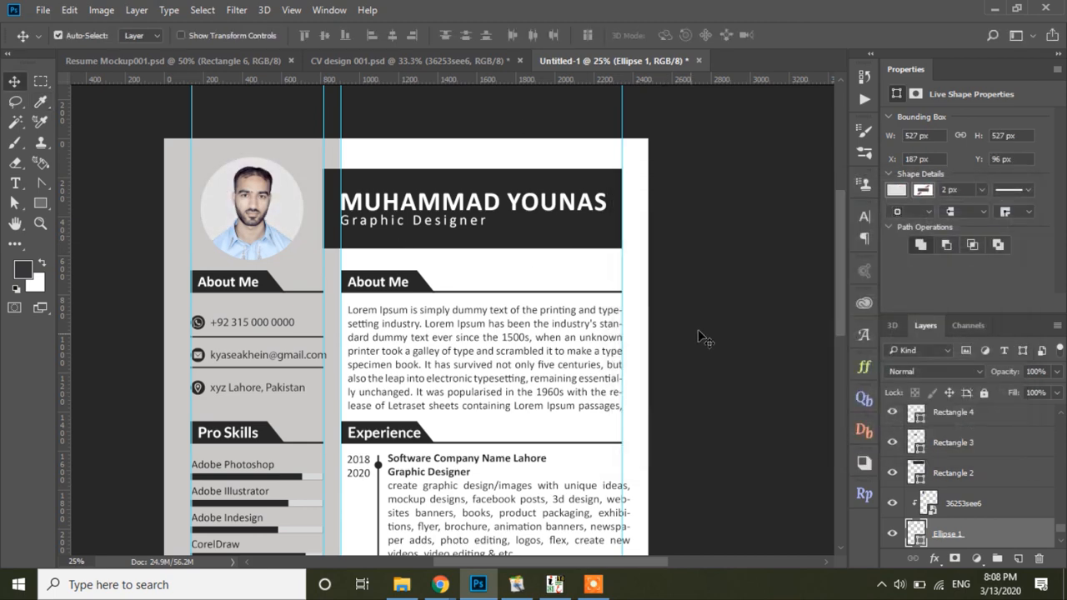
{"action": "left_click", "coordinate": [703, 336]}
{"action": "key", "text": "z"}
{"action": "scroll", "coordinate": [488, 338], "scroll_direction": "down", "scroll_amount": 3}
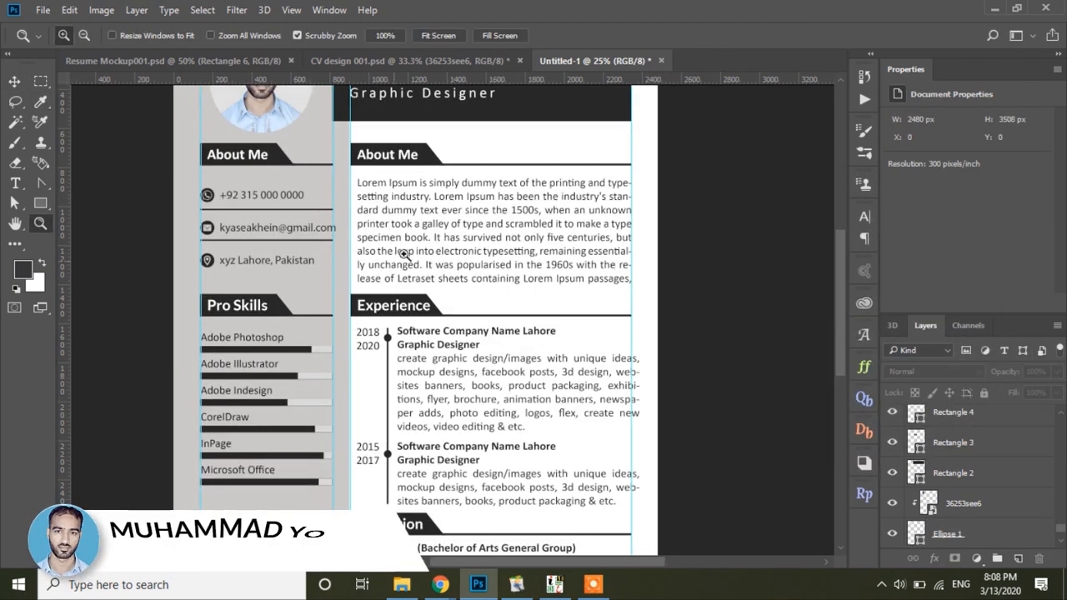
Step: Copy the 'Contact Me' text from CV design 001.psd and paste it over the sidebar About Me heading
{"action": "left_click", "coordinate": [383, 62]}
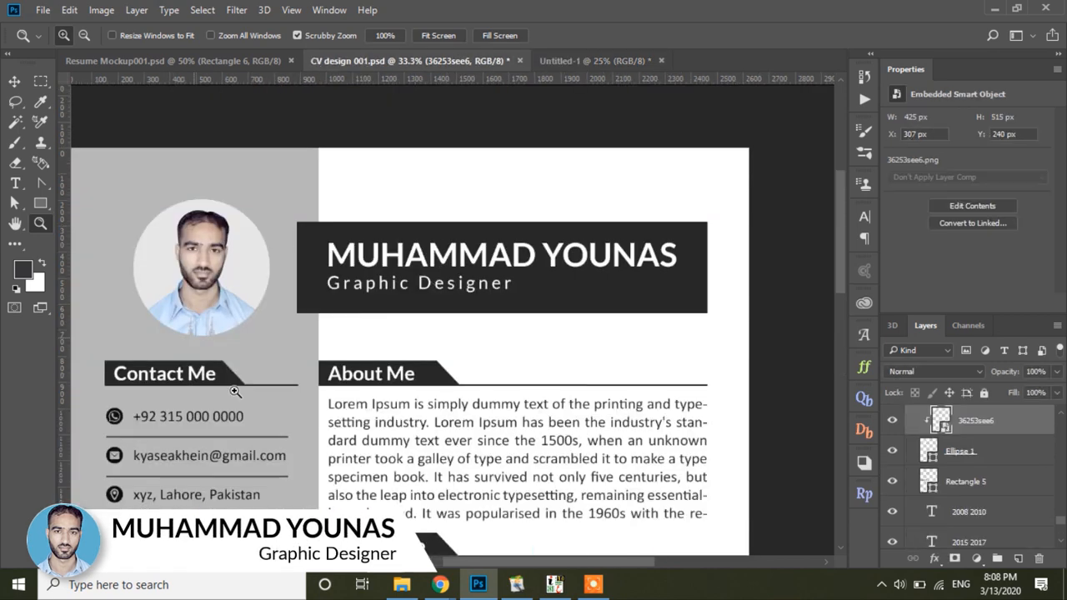
{"action": "left_click", "coordinate": [15, 183]}
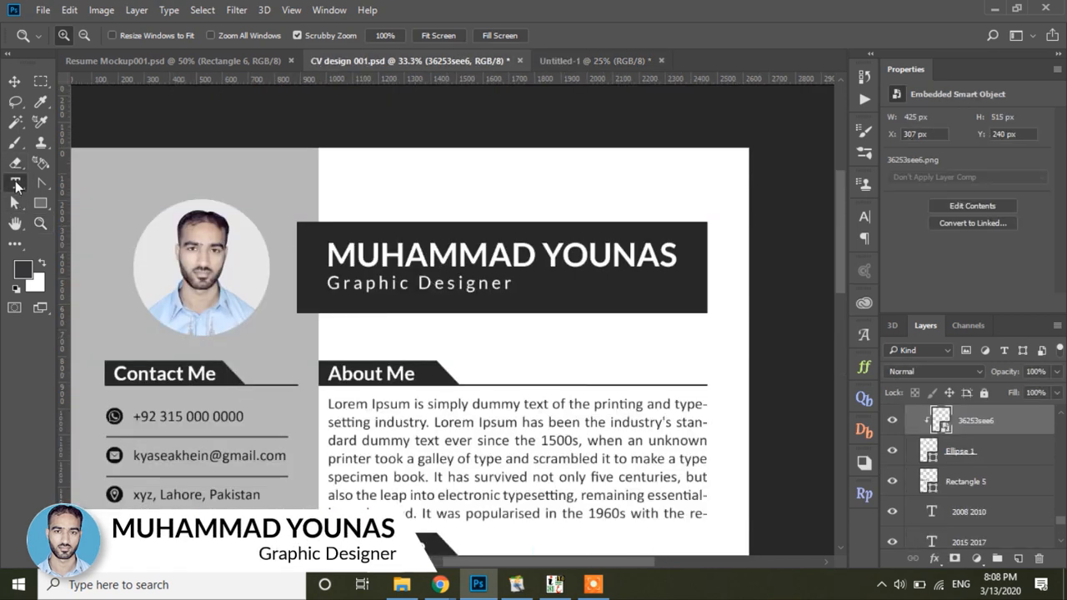
{"action": "left_click", "coordinate": [173, 376]}
{"action": "key", "text": "ctrl+a"}
{"action": "key", "text": "ctrl+c"}
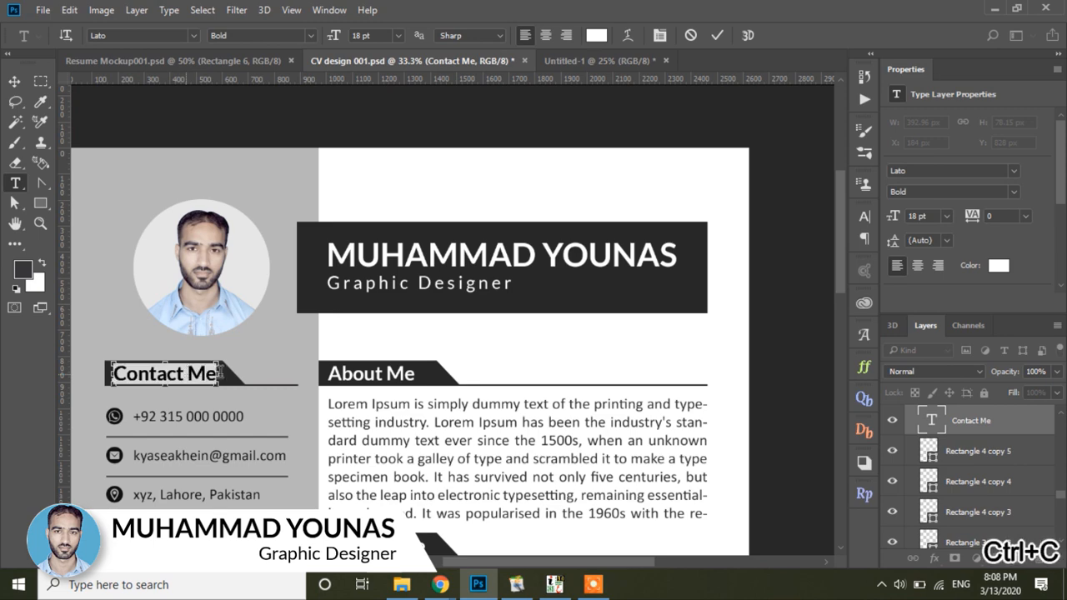
{"action": "left_click", "coordinate": [616, 65]}
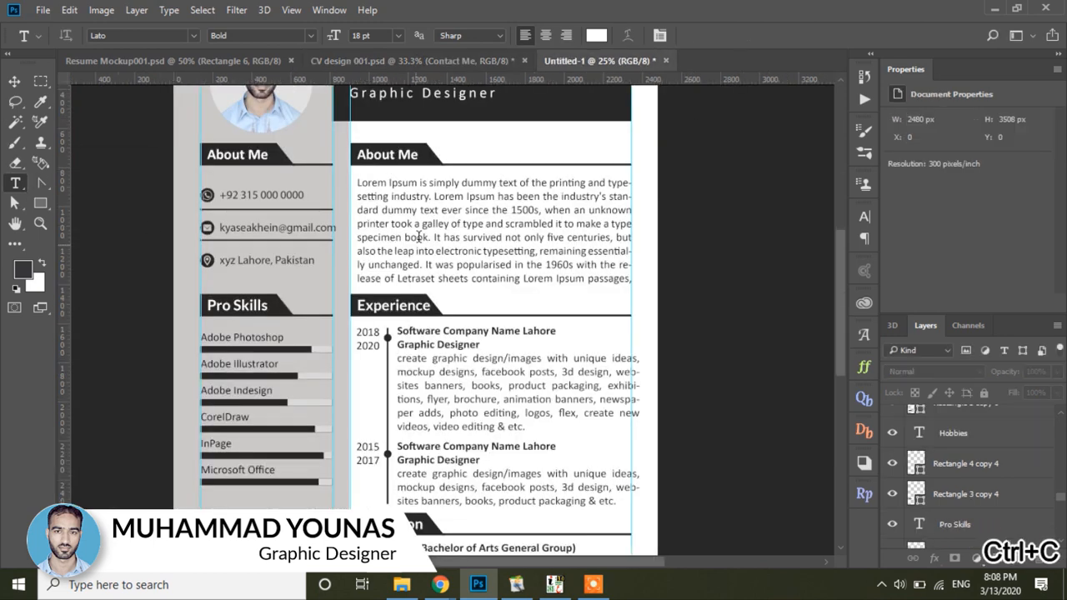
{"action": "left_click", "coordinate": [237, 155]}
{"action": "key", "text": "ctrl+v"}
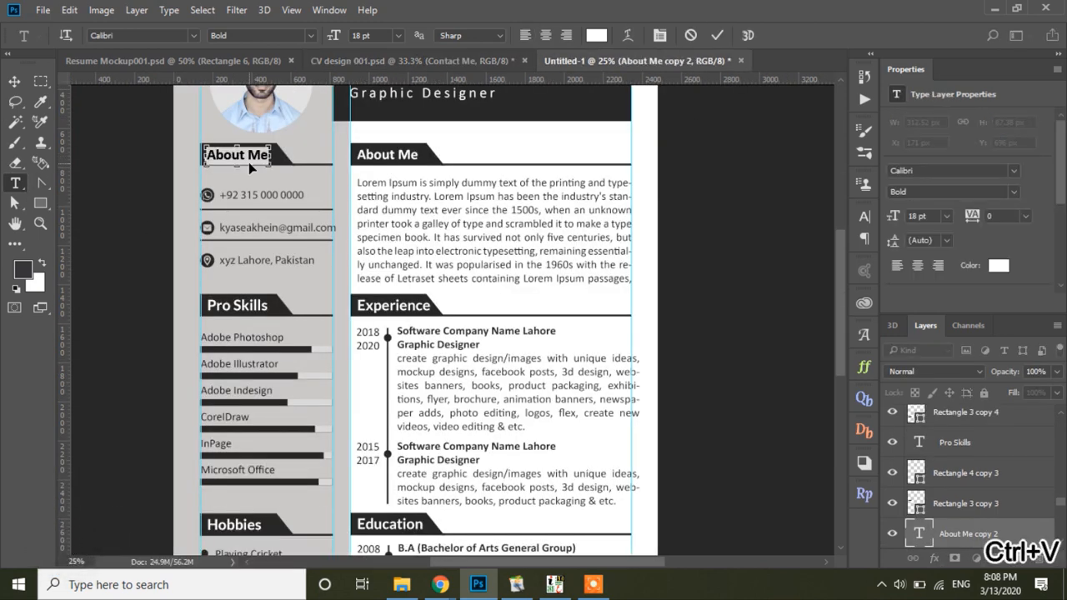
{"action": "left_click", "coordinate": [15, 81]}
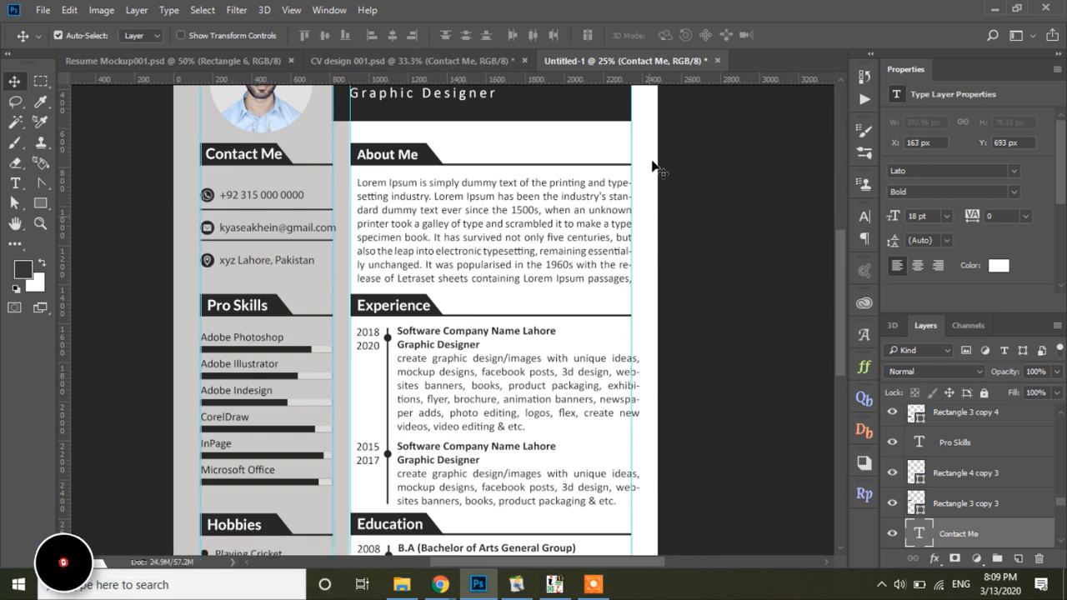
{"action": "left_click", "coordinate": [443, 59]}
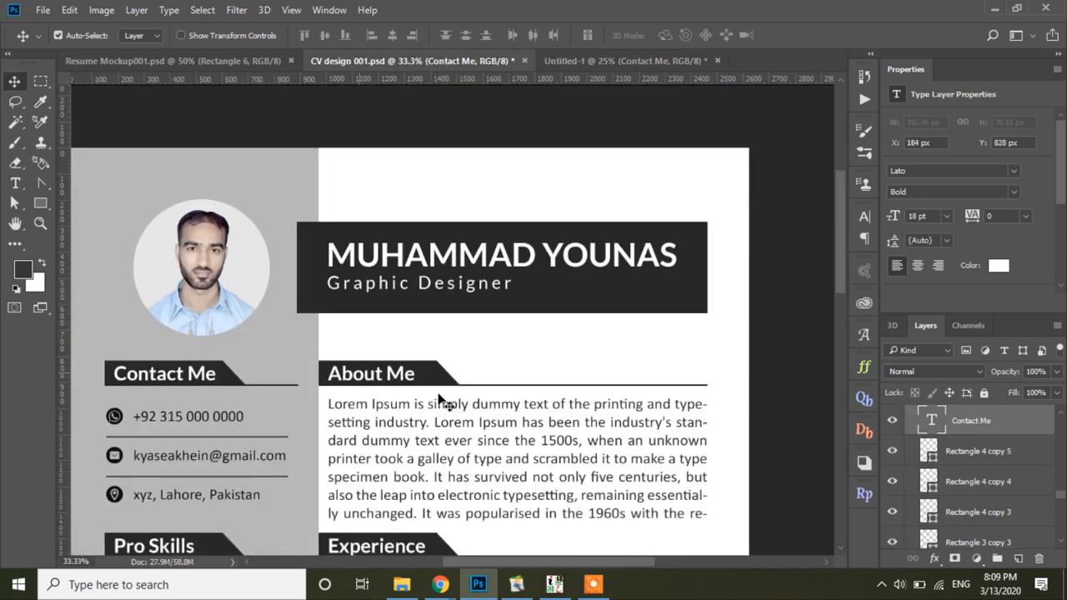
{"action": "left_click_drag", "start_coordinate": [470, 461], "coordinate": [480, 191]}
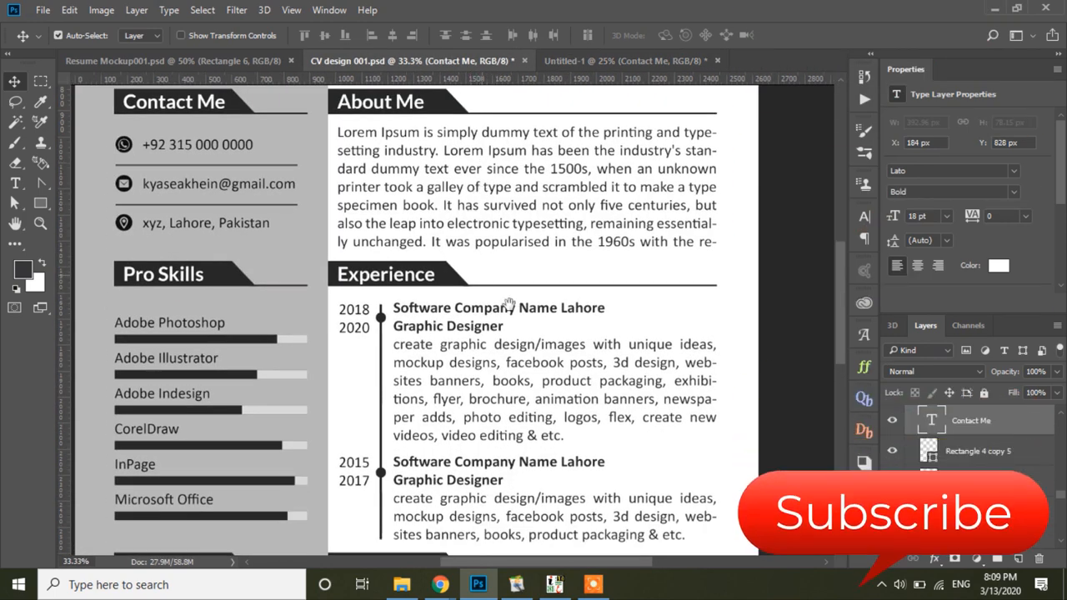
{"action": "left_click_drag", "start_coordinate": [539, 272], "coordinate": [533, 427]}
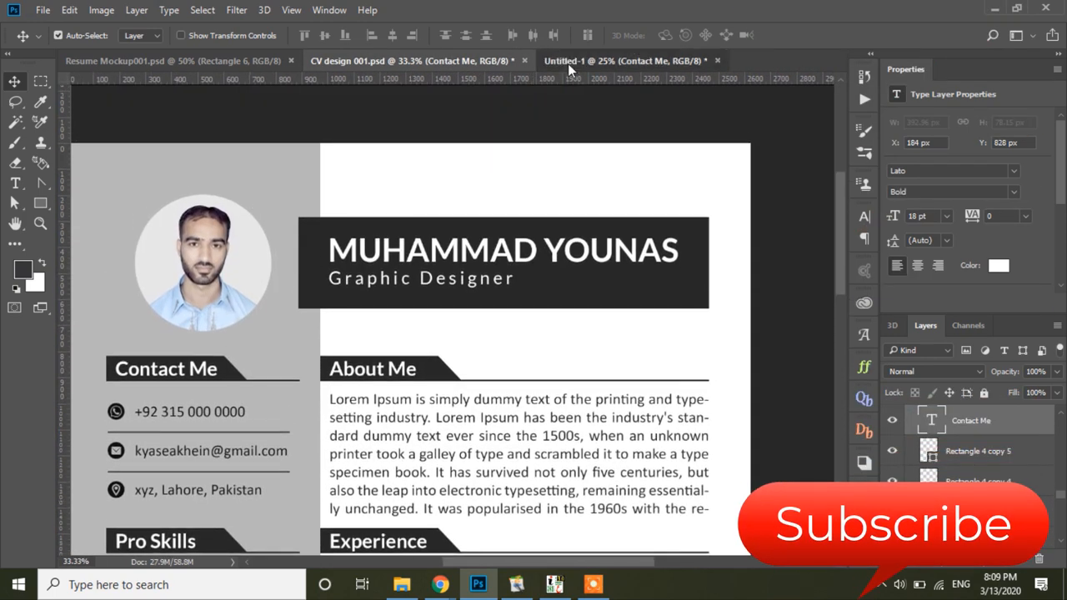
{"action": "left_click", "coordinate": [567, 63]}
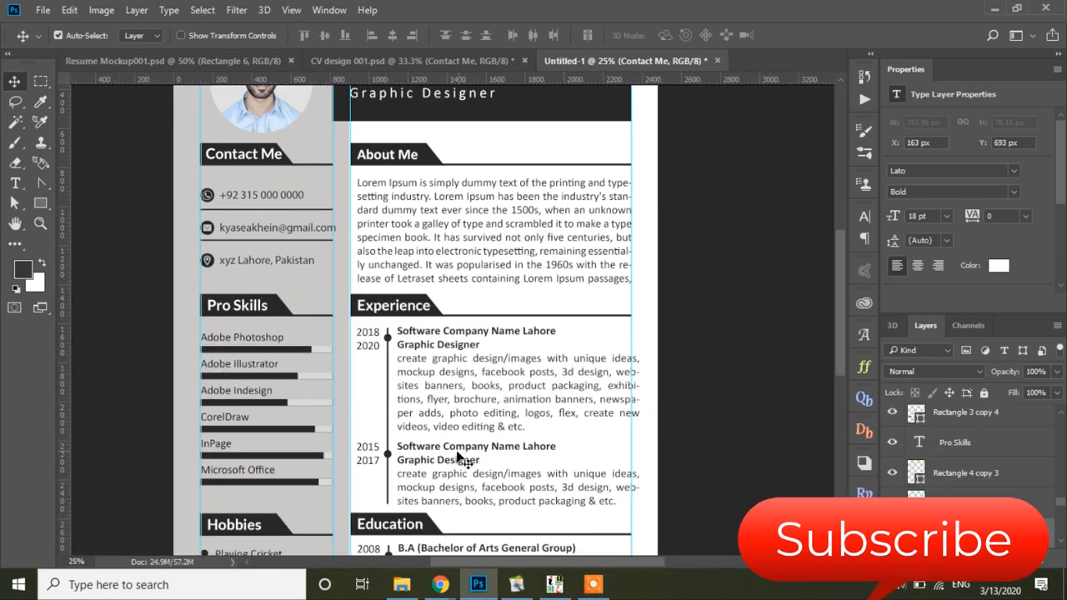
{"action": "left_click_drag", "start_coordinate": [464, 460], "coordinate": [450, 310]}
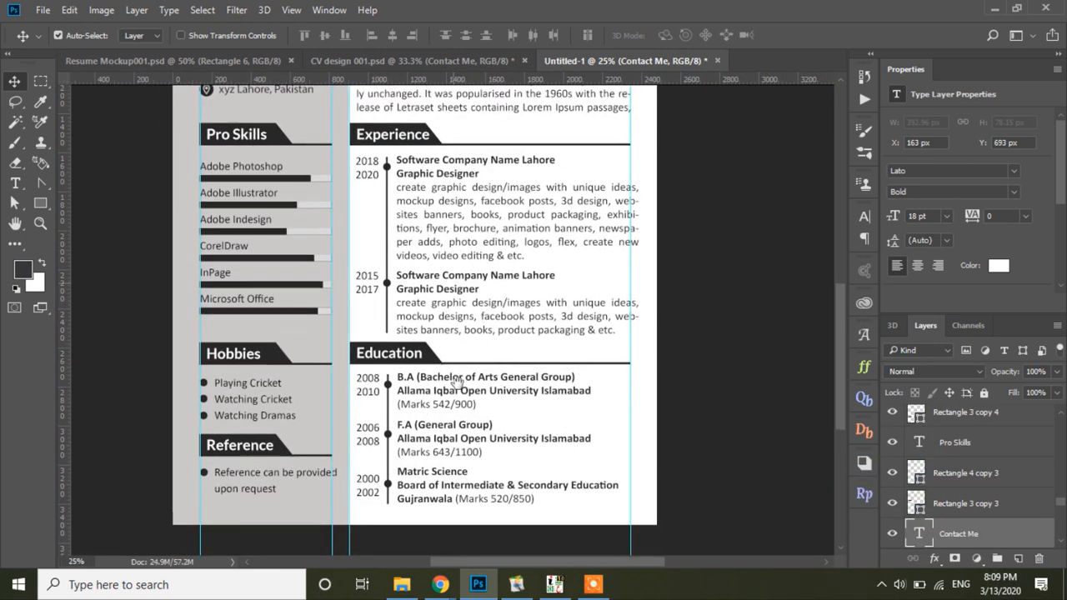
{"action": "left_click_drag", "start_coordinate": [492, 144], "coordinate": [473, 229]}
{"action": "left_click_drag", "start_coordinate": [484, 445], "coordinate": [429, 508]}
{"action": "left_click_drag", "start_coordinate": [497, 269], "coordinate": [488, 226]}
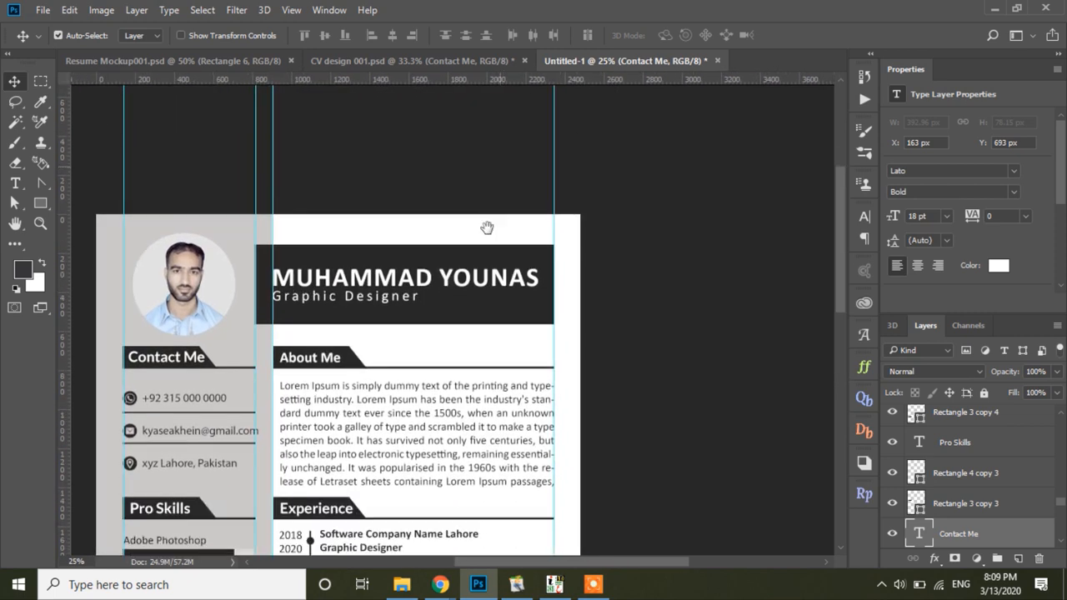
{"action": "left_click_drag", "start_coordinate": [467, 367], "coordinate": [472, 319]}
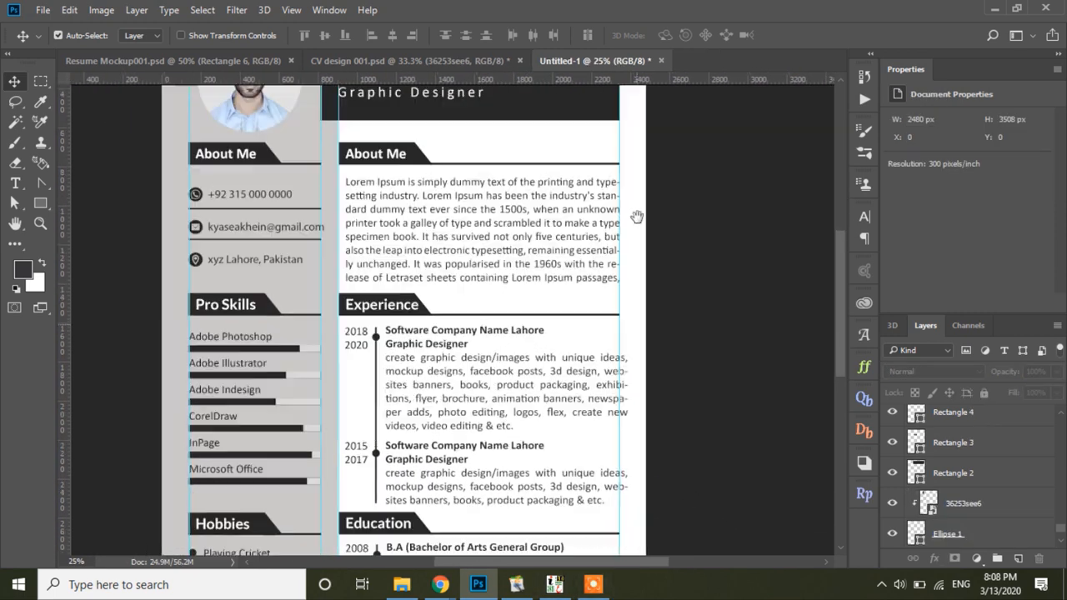
{"action": "scroll", "coordinate": [636, 217], "scroll_direction": "down", "scroll_amount": 3}
{"action": "left_click_drag", "start_coordinate": [647, 404], "coordinate": [646, 308]}
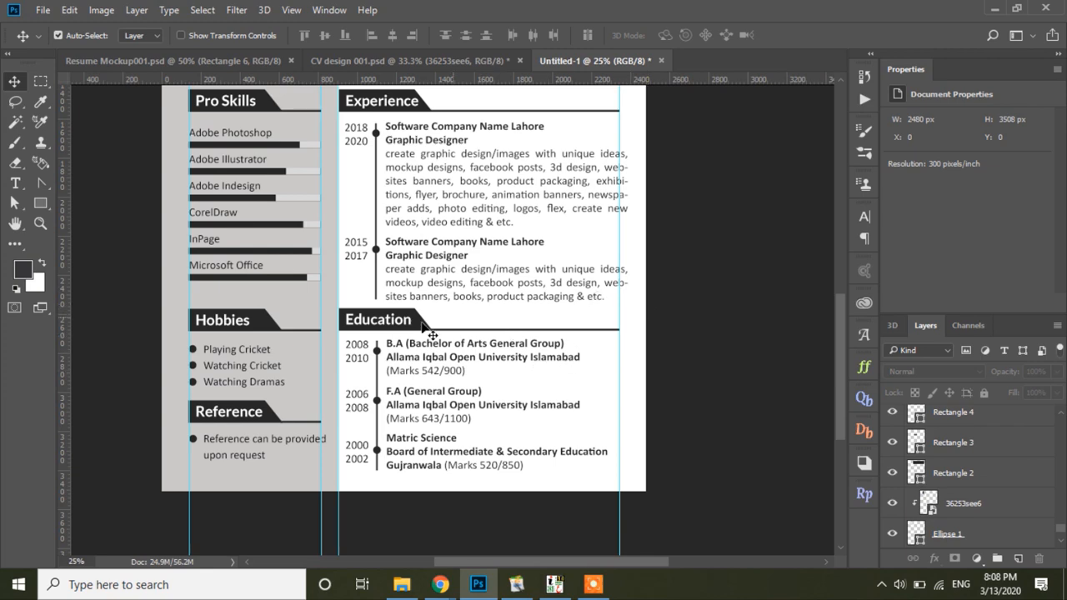
{"action": "left_click", "coordinate": [39, 223]}
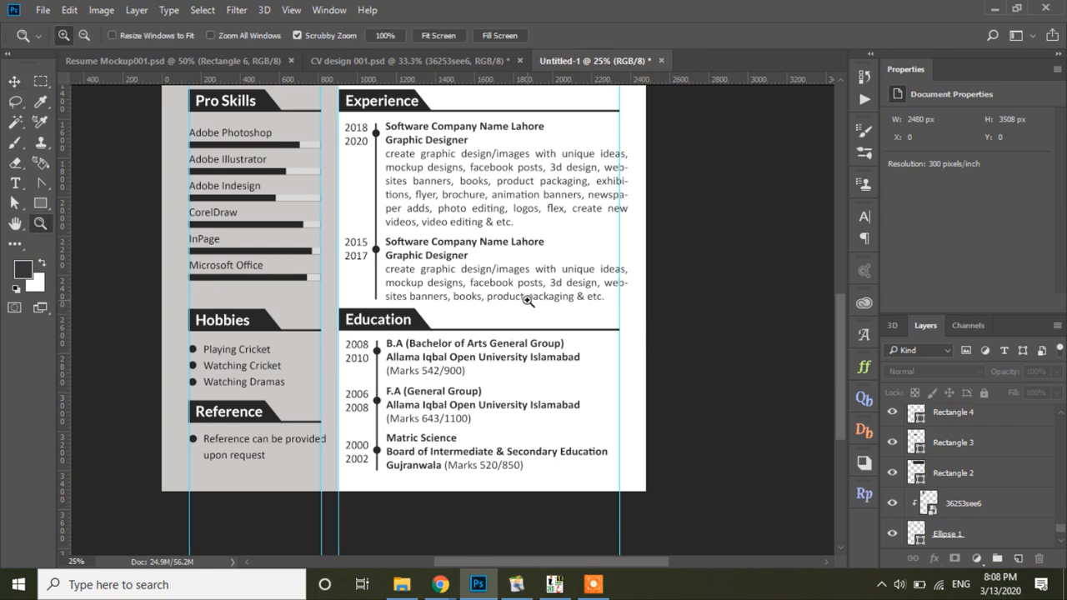
{"action": "left_click", "coordinate": [527, 300], "text": "alt"}
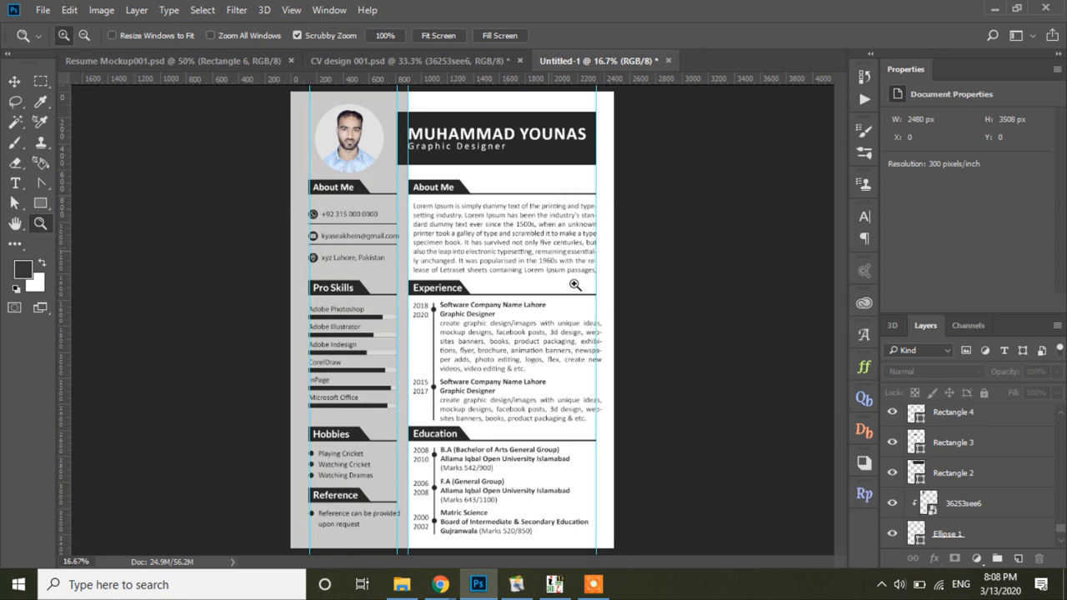
{"action": "left_click", "coordinate": [468, 208]}
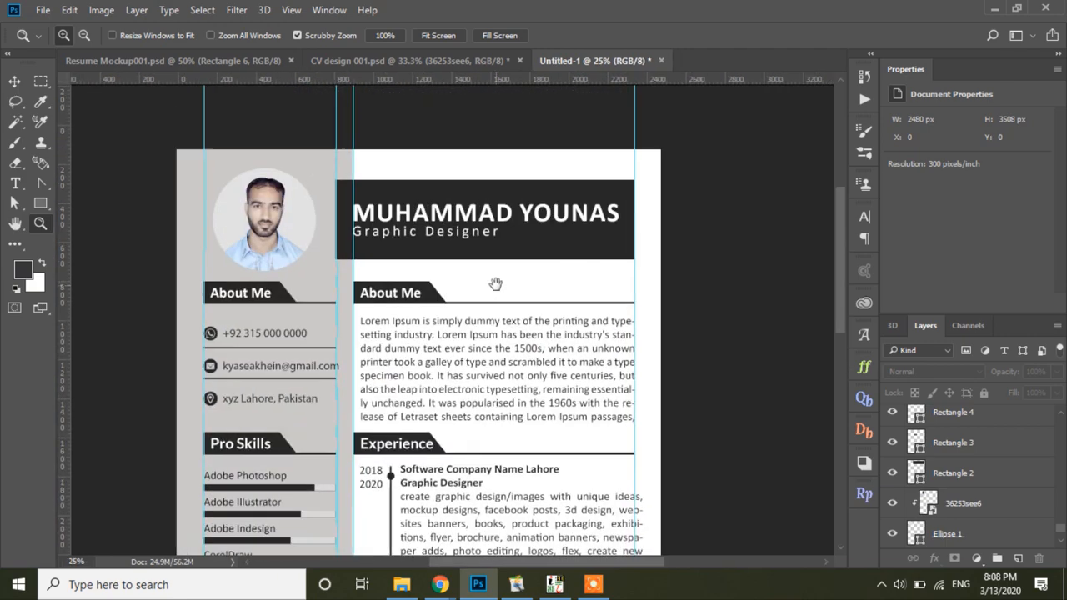
{"action": "scroll", "coordinate": [505, 334], "scroll_direction": "down", "scroll_amount": 5}
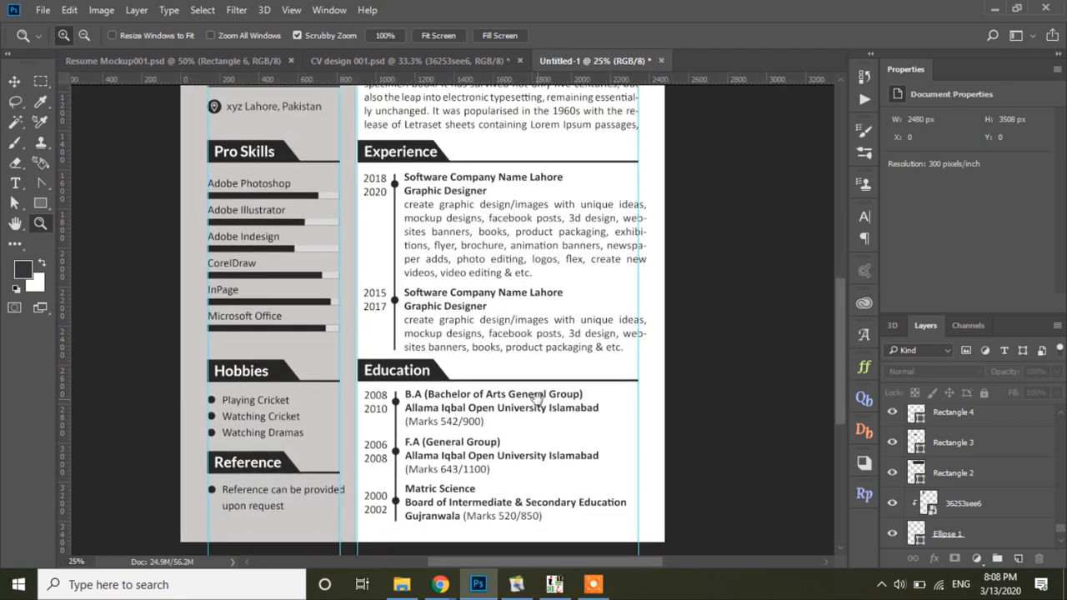
{"action": "scroll", "coordinate": [523, 360], "scroll_direction": "up", "scroll_amount": 5}
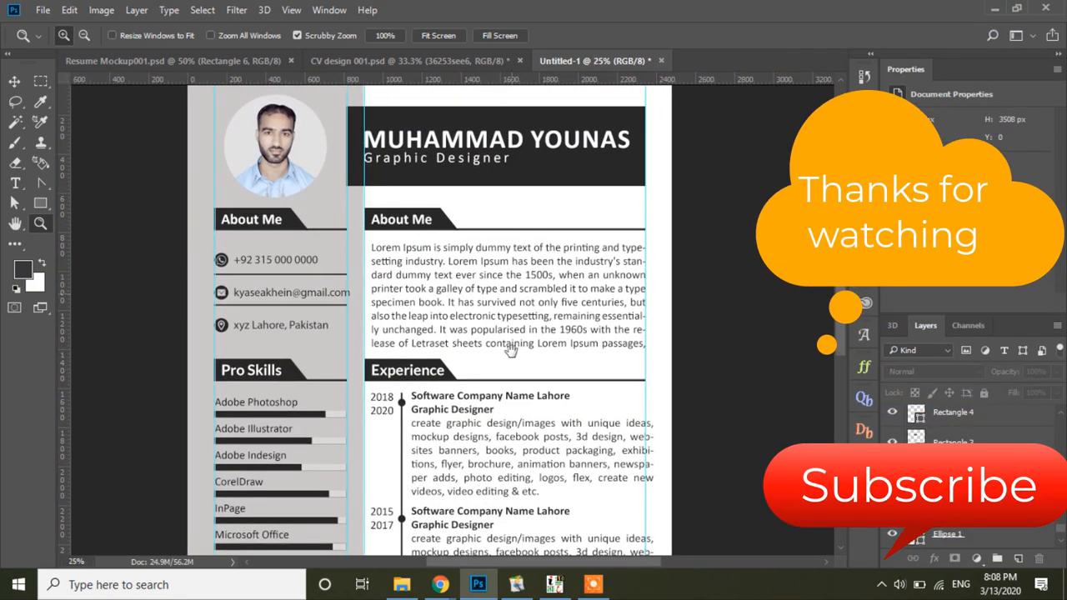
{"action": "scroll", "coordinate": [486, 250], "scroll_direction": "down", "scroll_amount": 3}
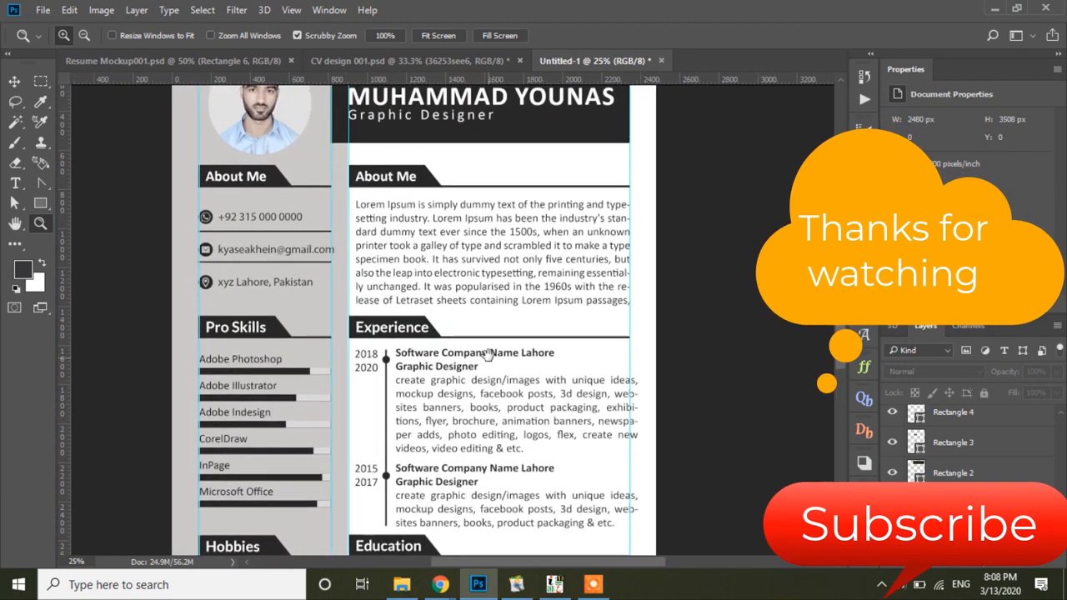